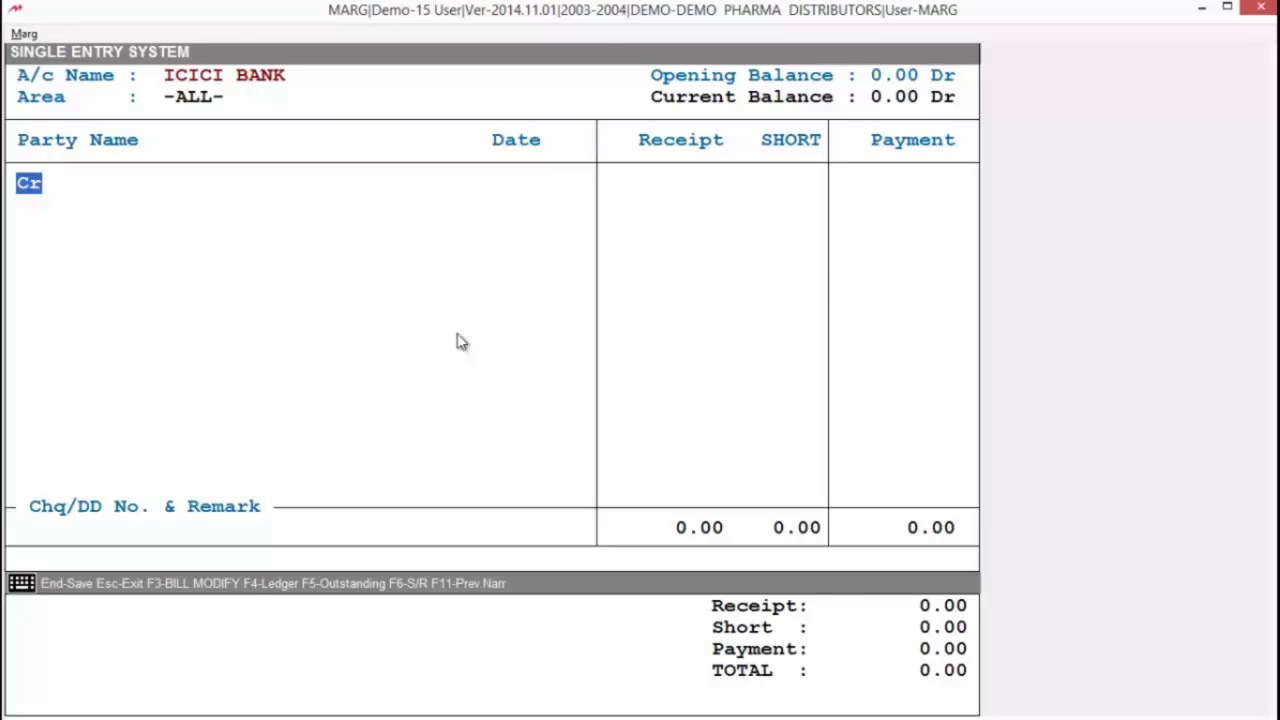
Add a credit entry for AHUJA MEDICINE CENTRE dated 29-03-2004 with a receipt of 20000 and no short amount
key("Return")
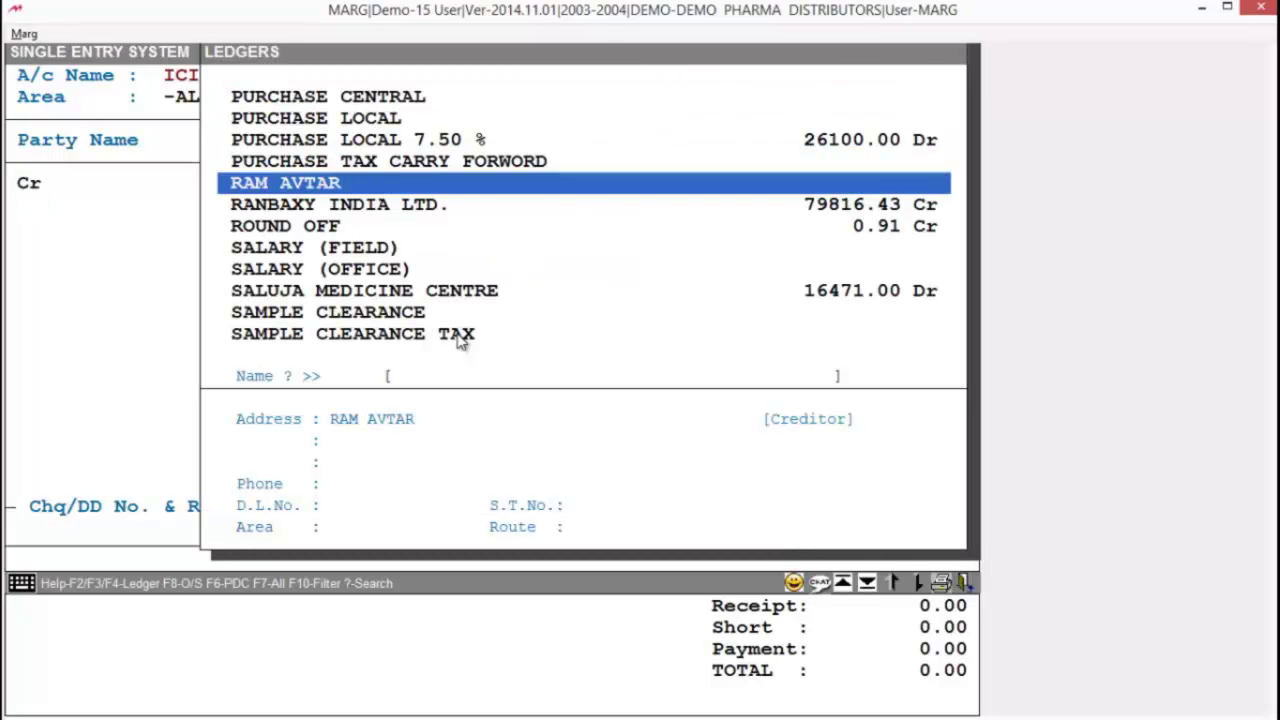
type("AHU")
key("Return")
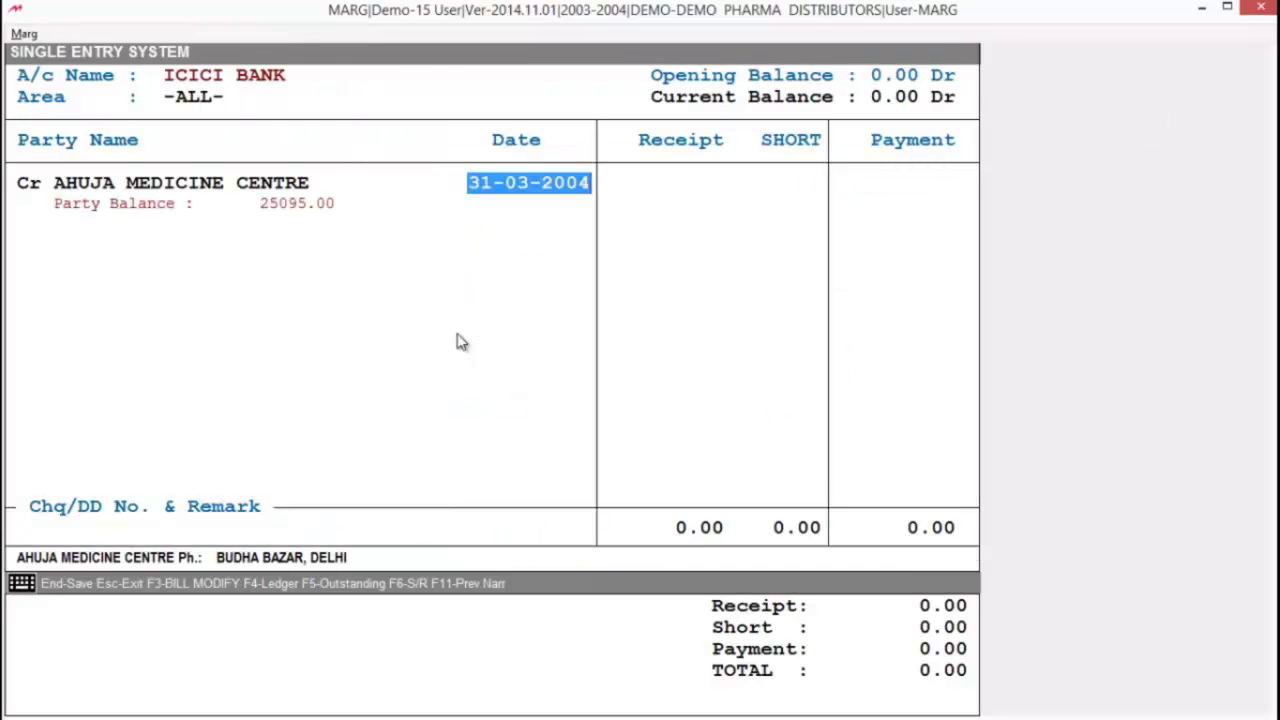
type("2")
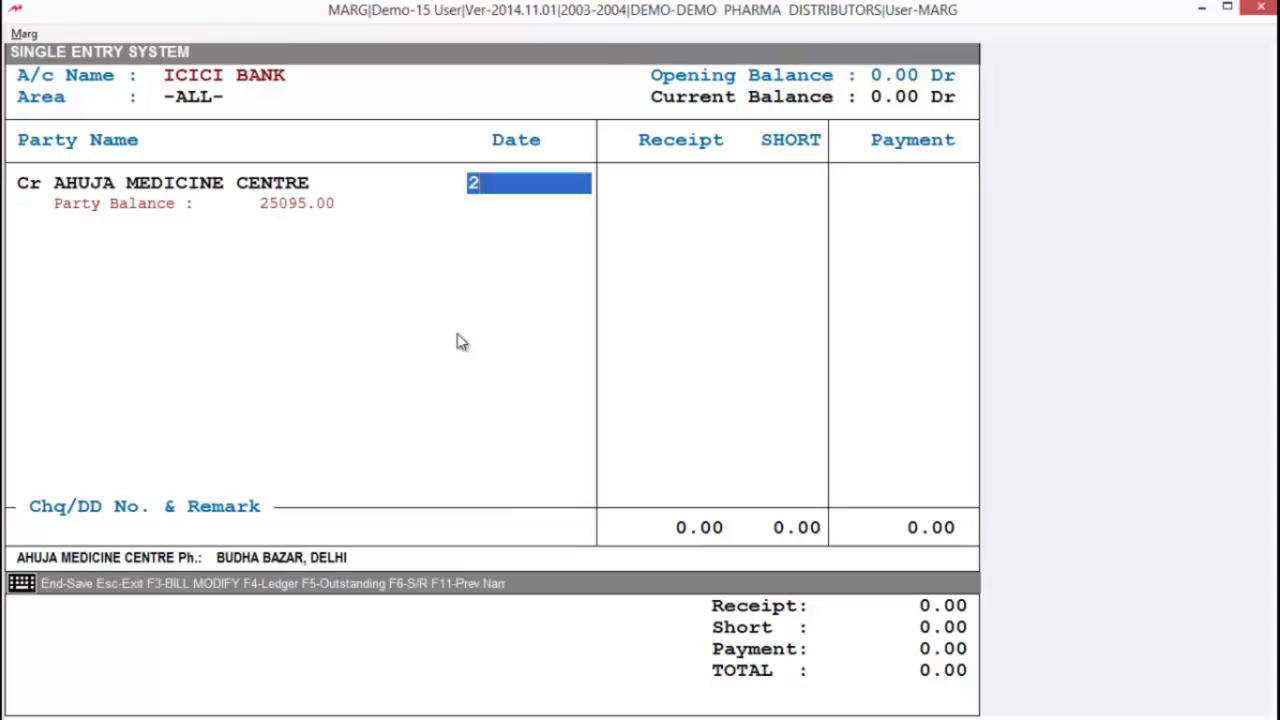
type("903")
key("Return")
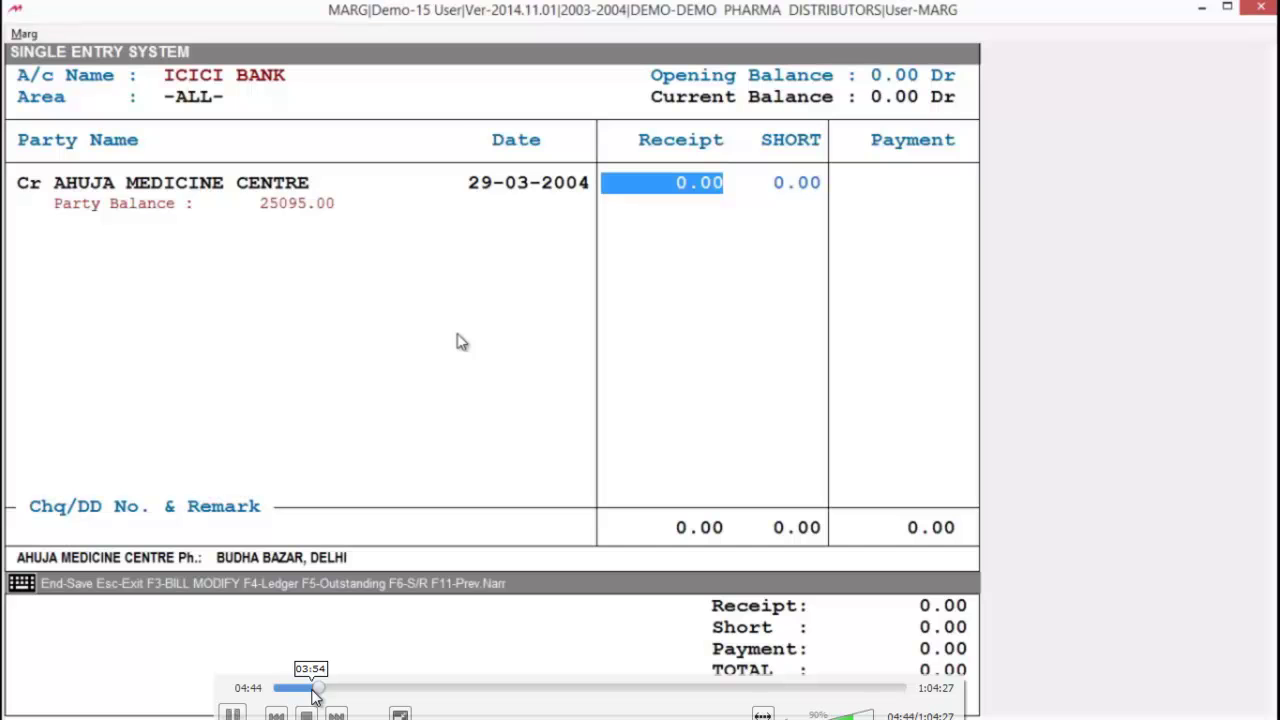
type("20000 .")
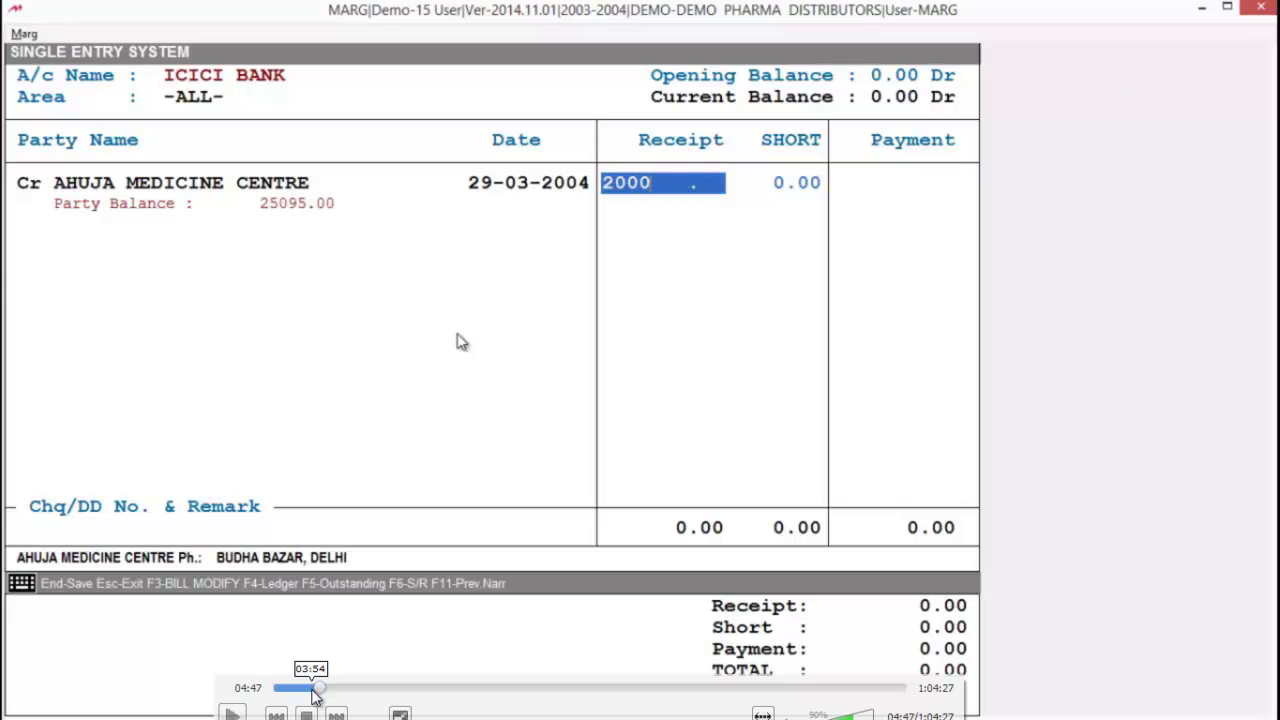
key("Return")
key("Return")
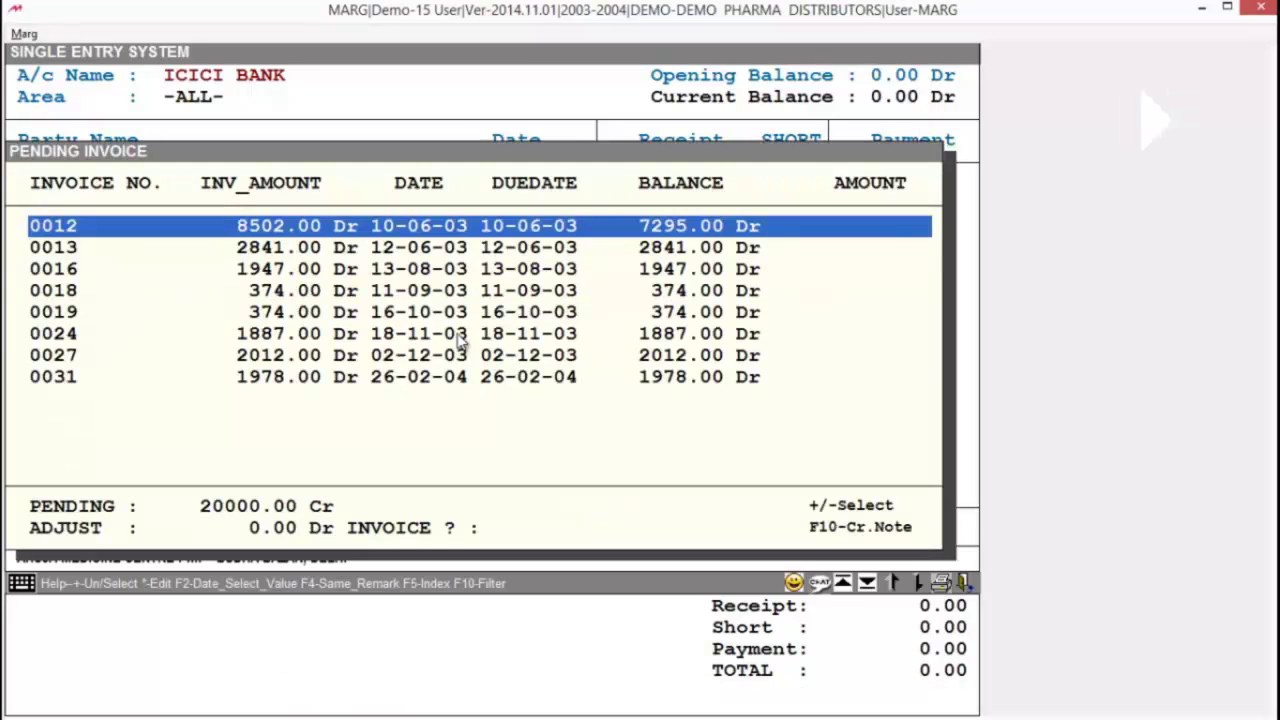
Adjust the AHUJA MEDICINE CENTRE receipt against its pending invoices from 0012 onward and record cheque number 32224, keeping the suggested remark
key("Return")
key("Return")
key("Return")
key("Return")
key("End")
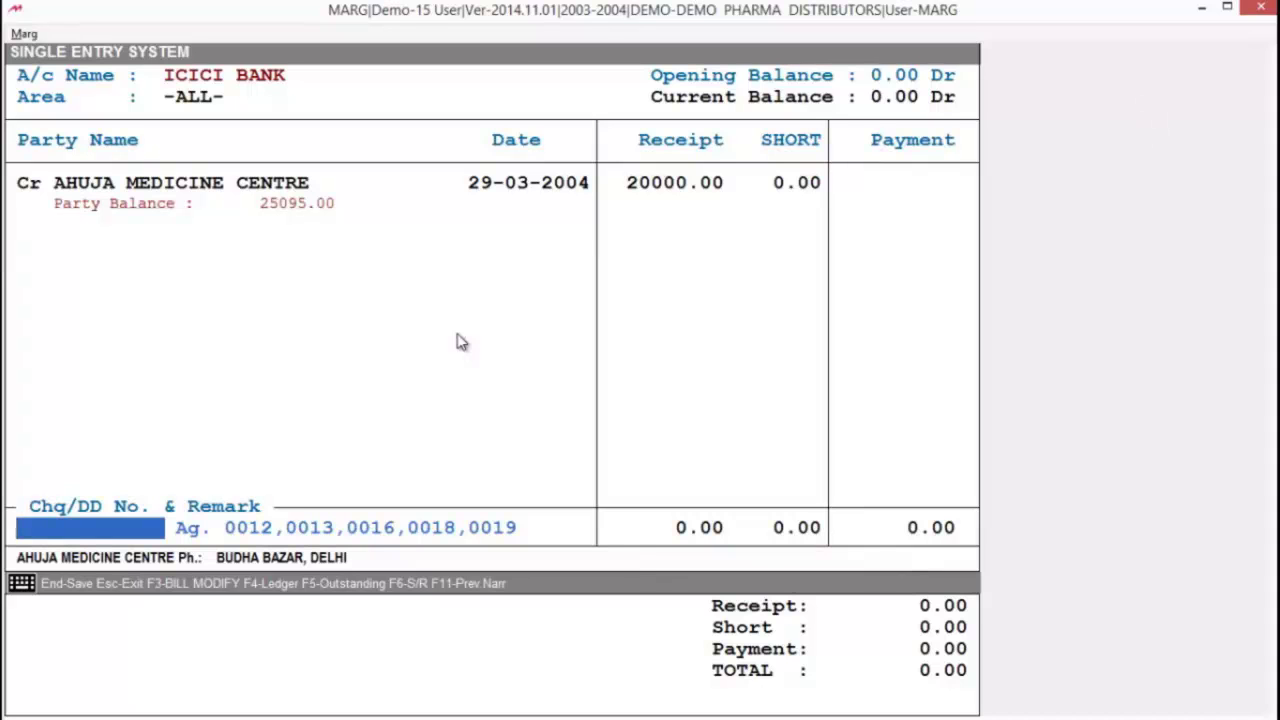
type("32224")
key("Return")
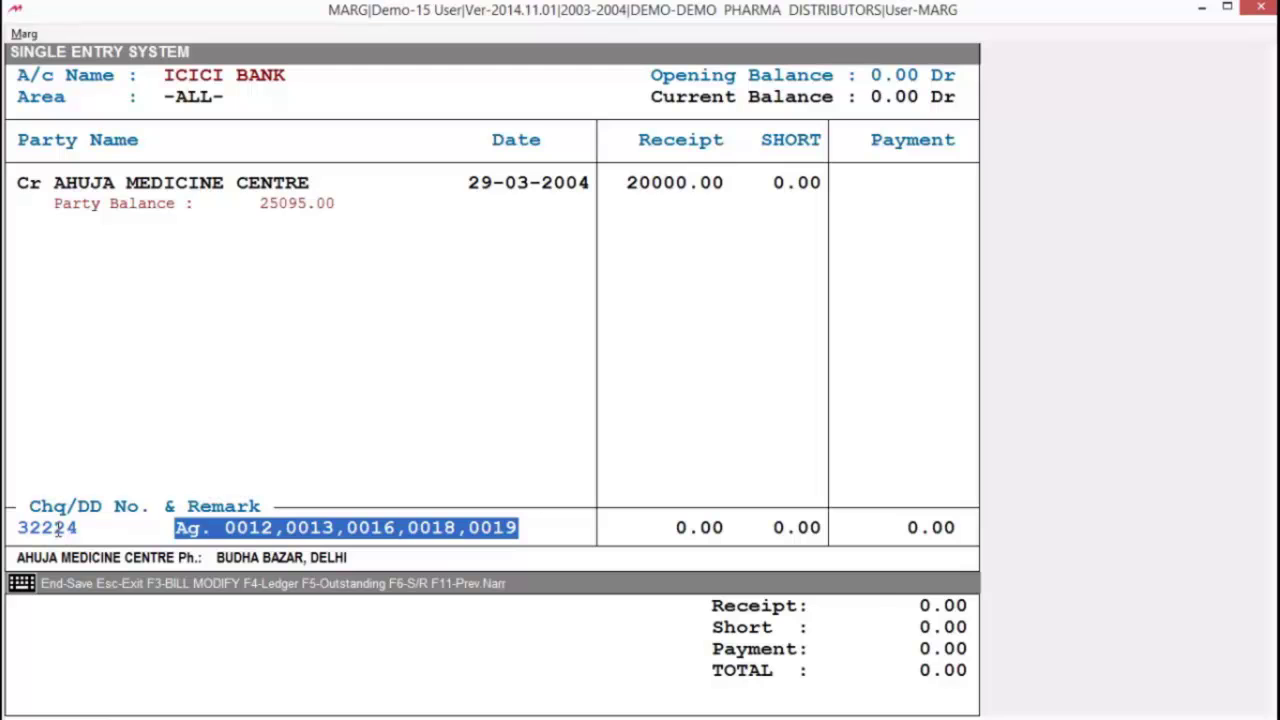
key("Return")
Add a credit entry for B.LAL & SONS dated 28-03-2004 with a receipt of 10000 and no short amount
key("Return")
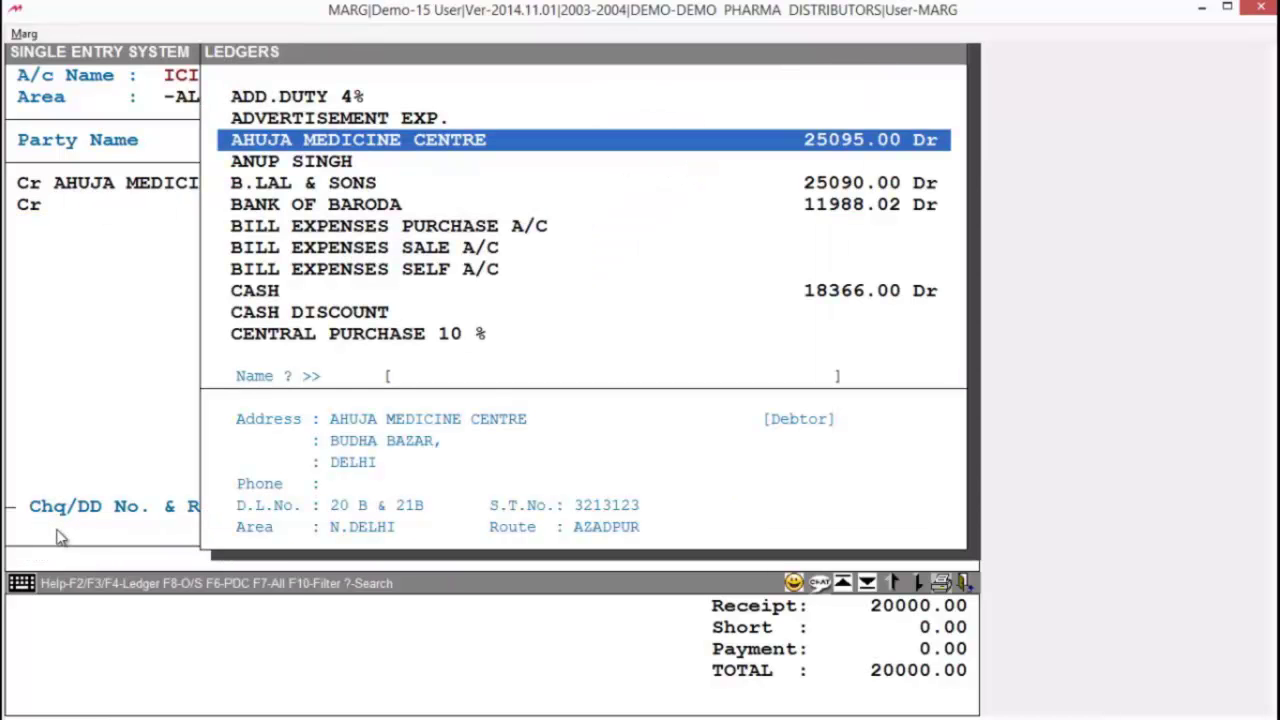
key("Down")
key("Down")
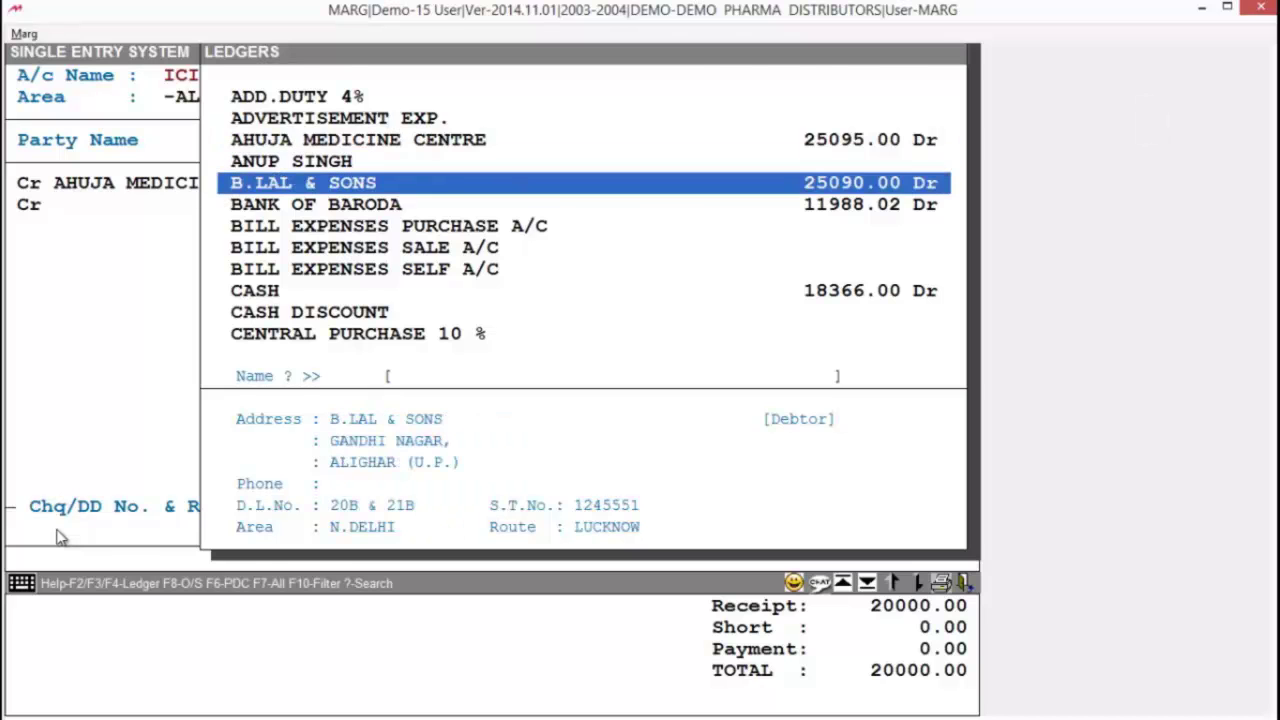
key("Return")
type("2803")
key("Return")
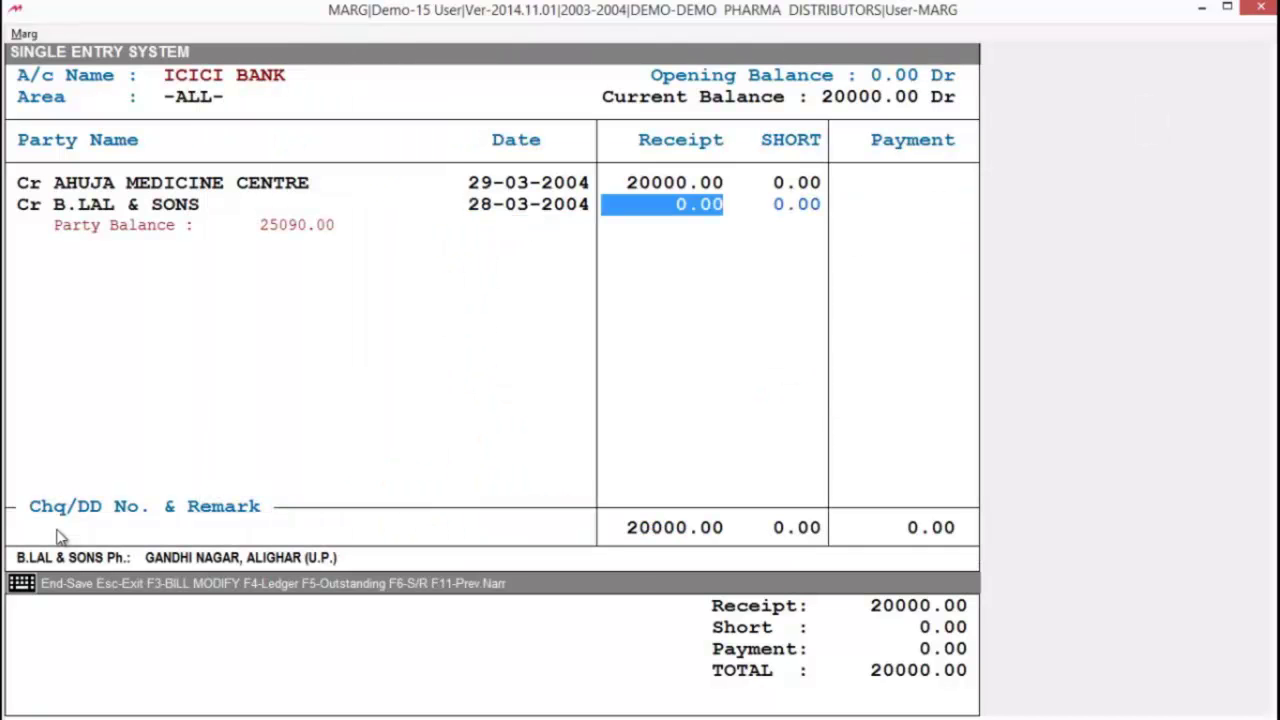
type("10000")
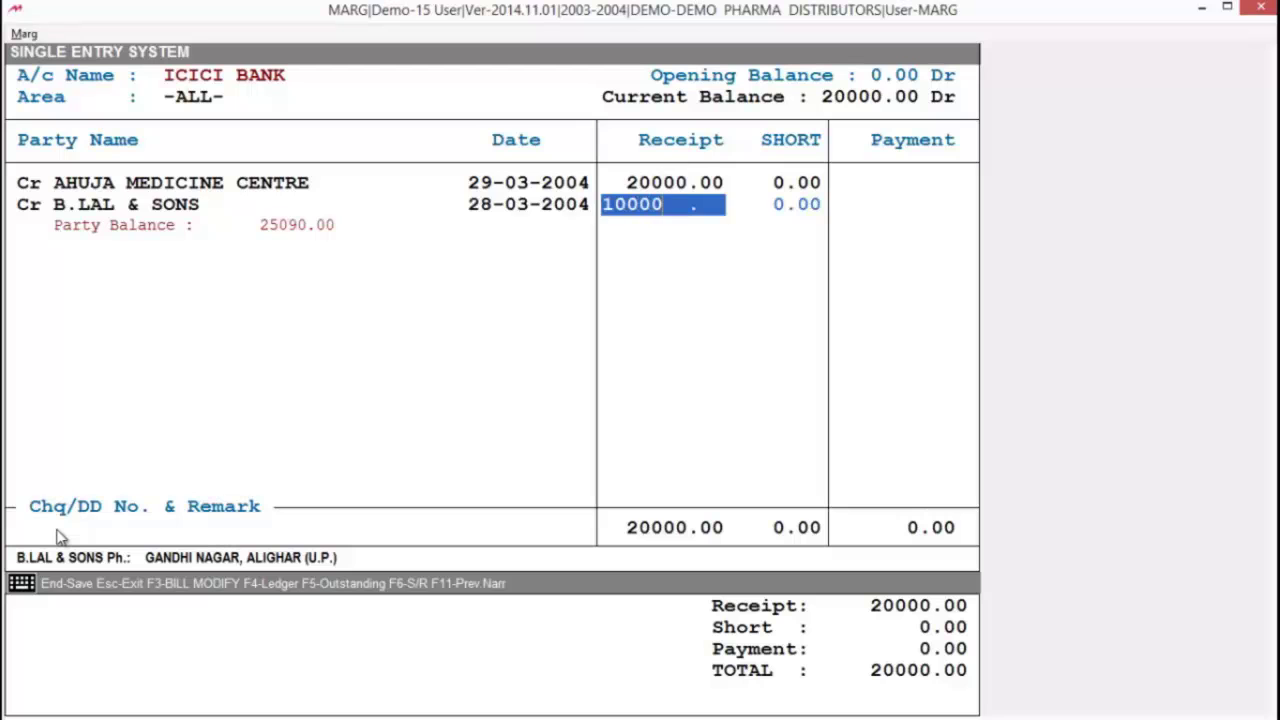
key("Return")
key("Return")
Adjust the B.LAL & SONS receipt against its pending invoices from 0017 onward and record cheque number 876875, keeping the suggested remark
key("Return")
key("Return")
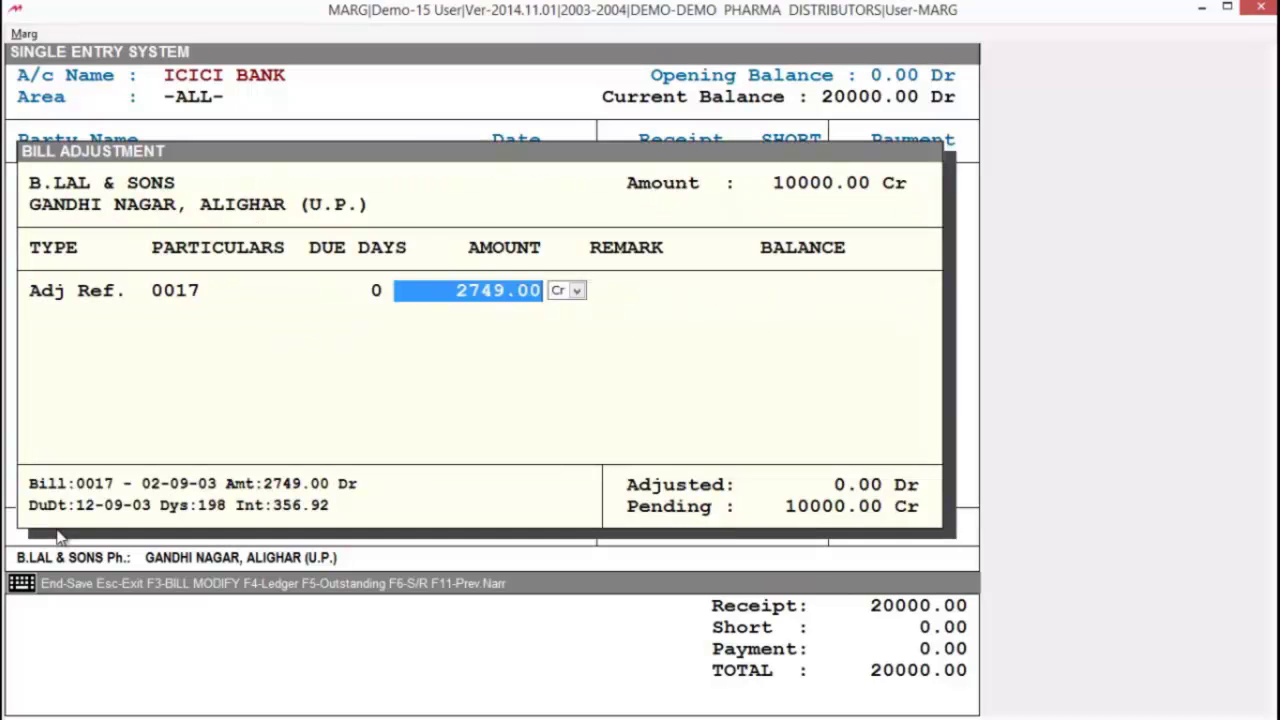
key("Return")
key("Return")
key("Return")
key("Escape")
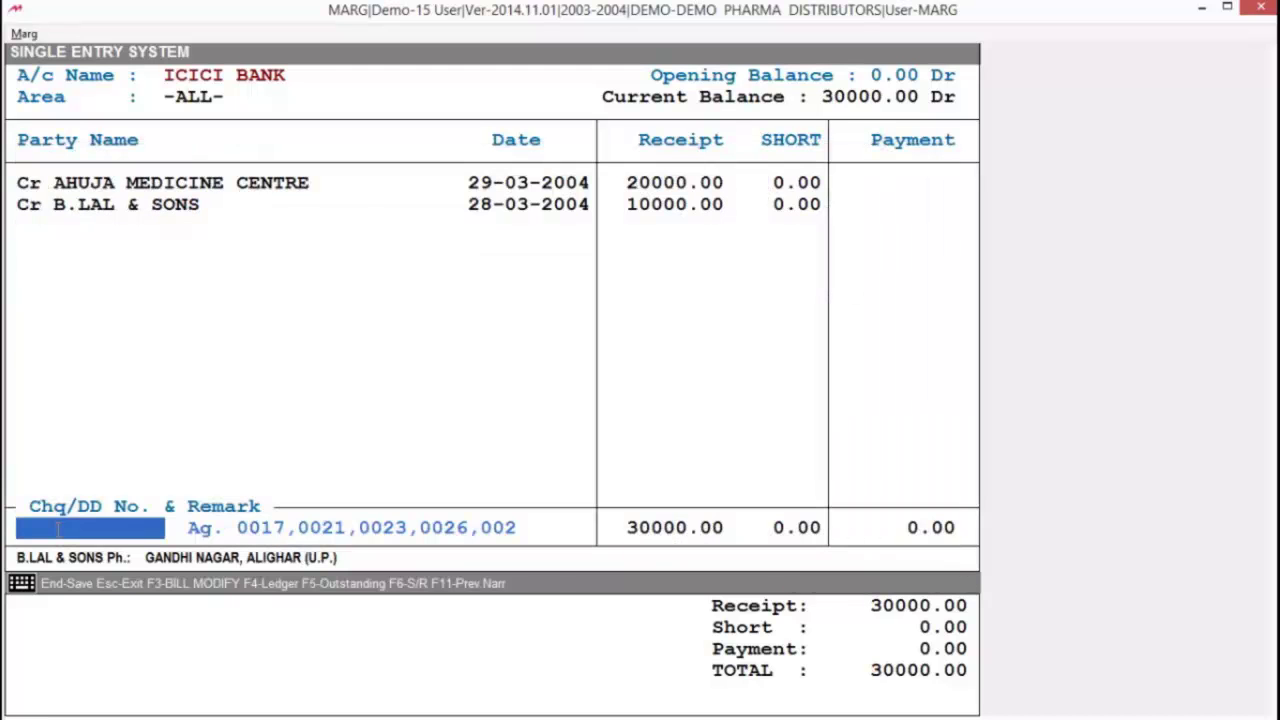
type("876875")
key("Return")
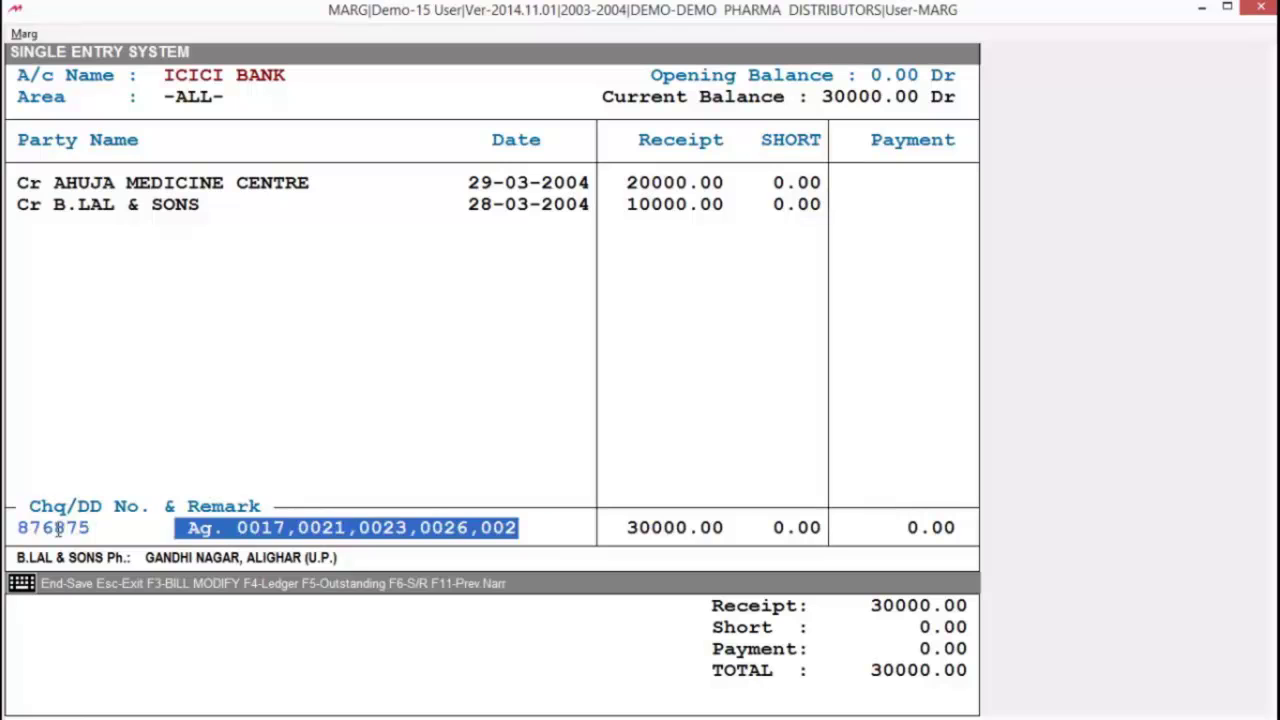
key("Return")
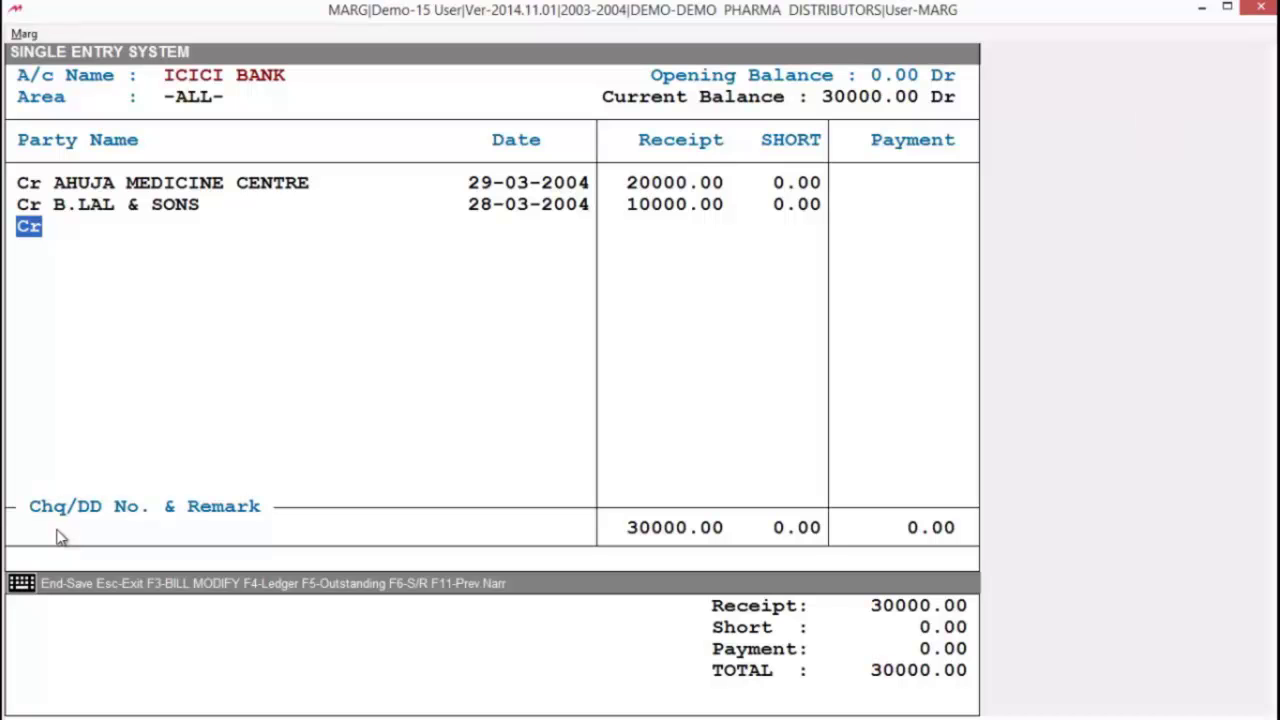
Add a debit entry for RANBAXY INDIA LTD. dated 30-03-2004 with a payment of 1000
type("D")
key("Return")
type("R")
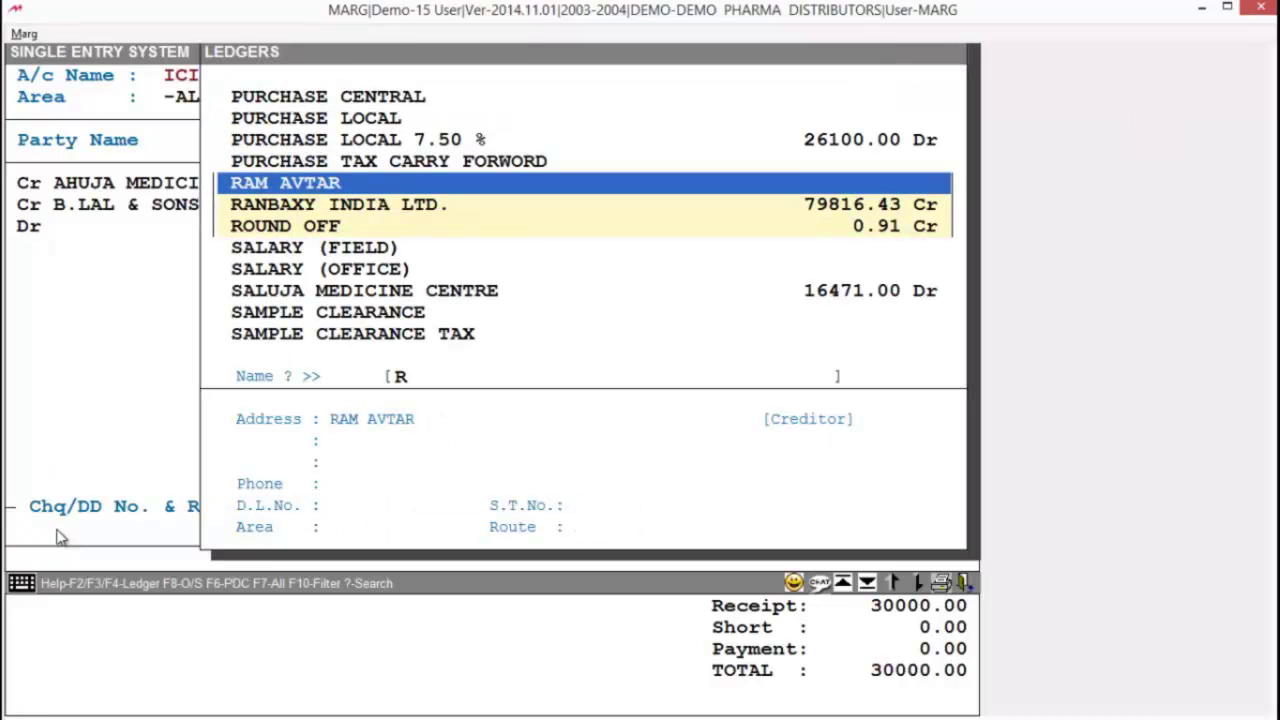
key("Down")
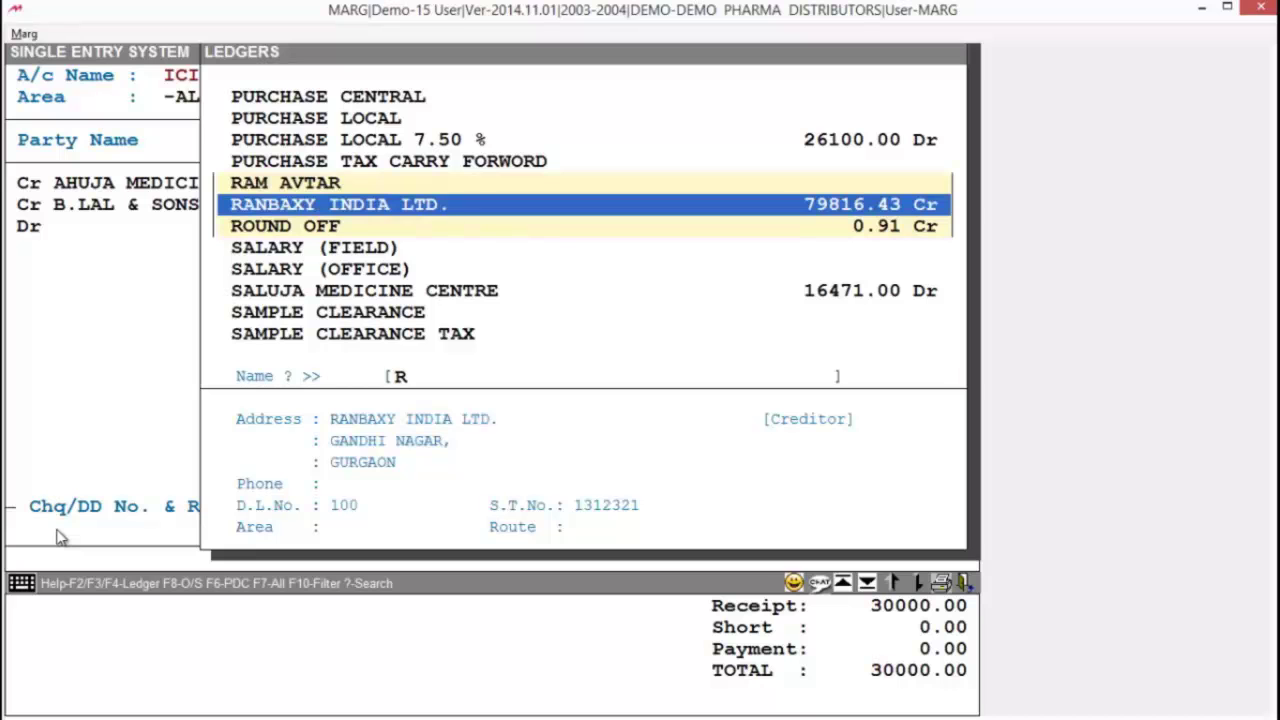
key("Return")
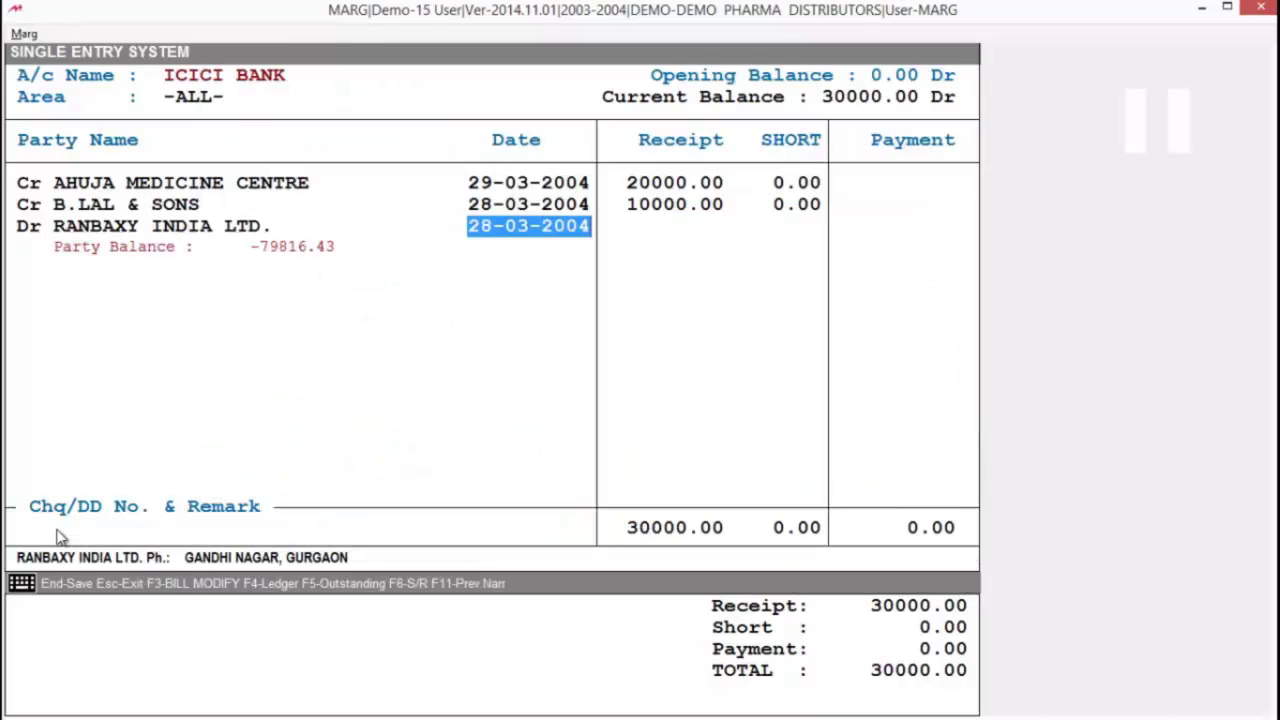
type("3003")
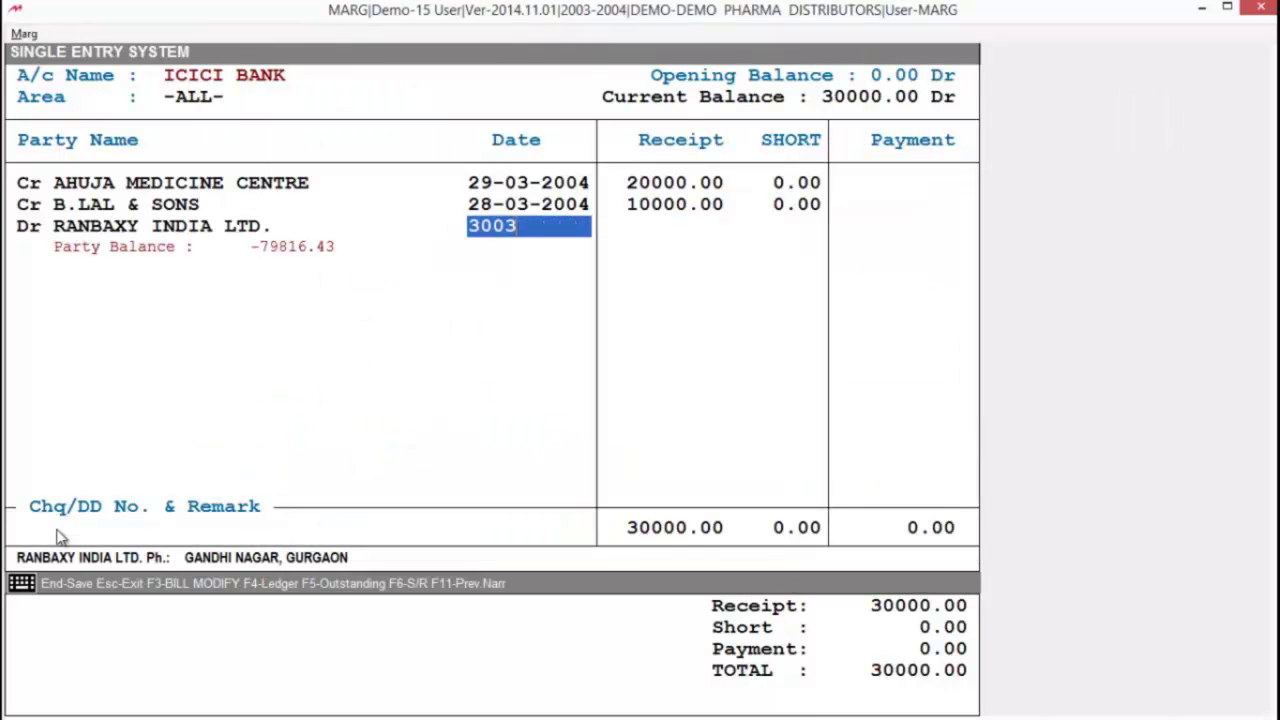
key("Return")
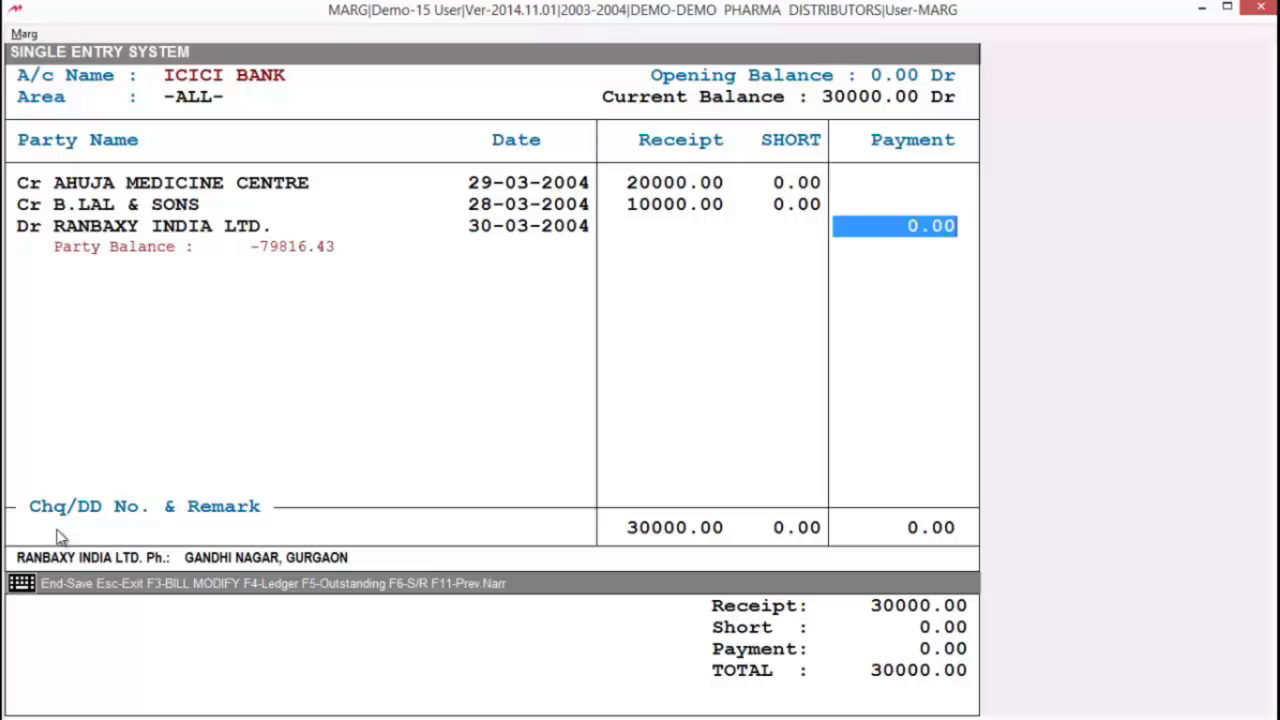
type("100")
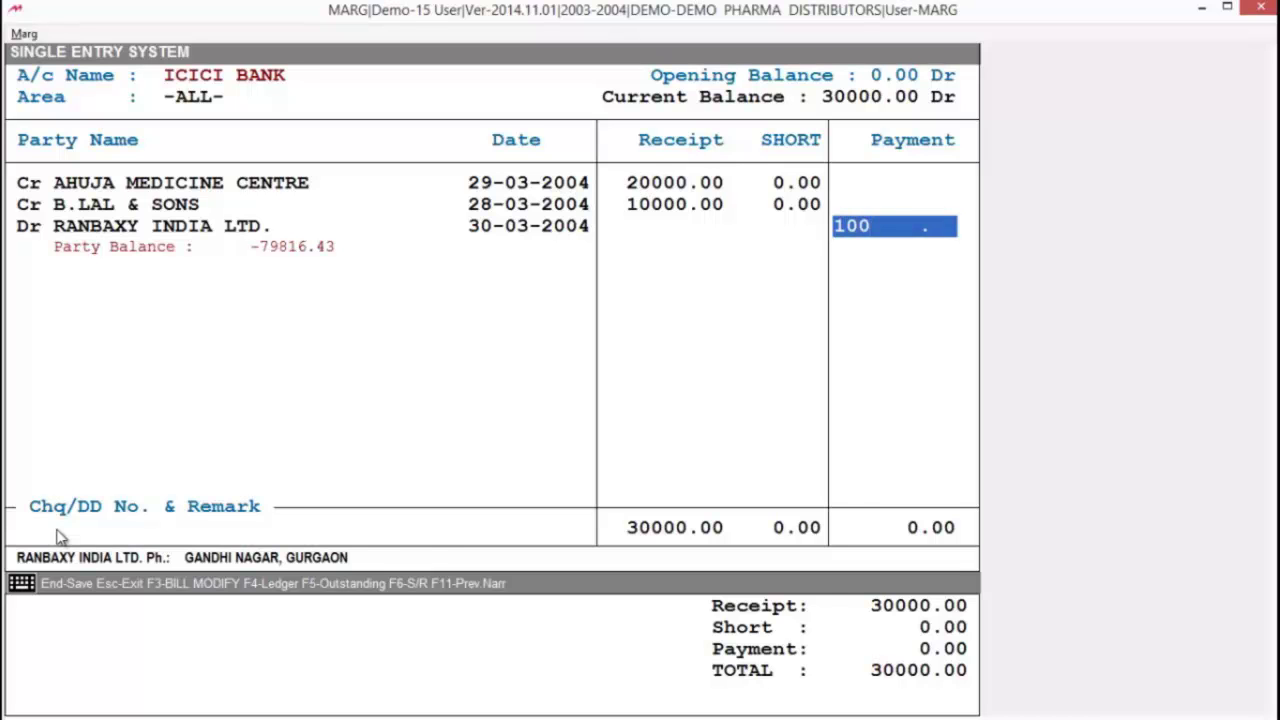
key("Return")
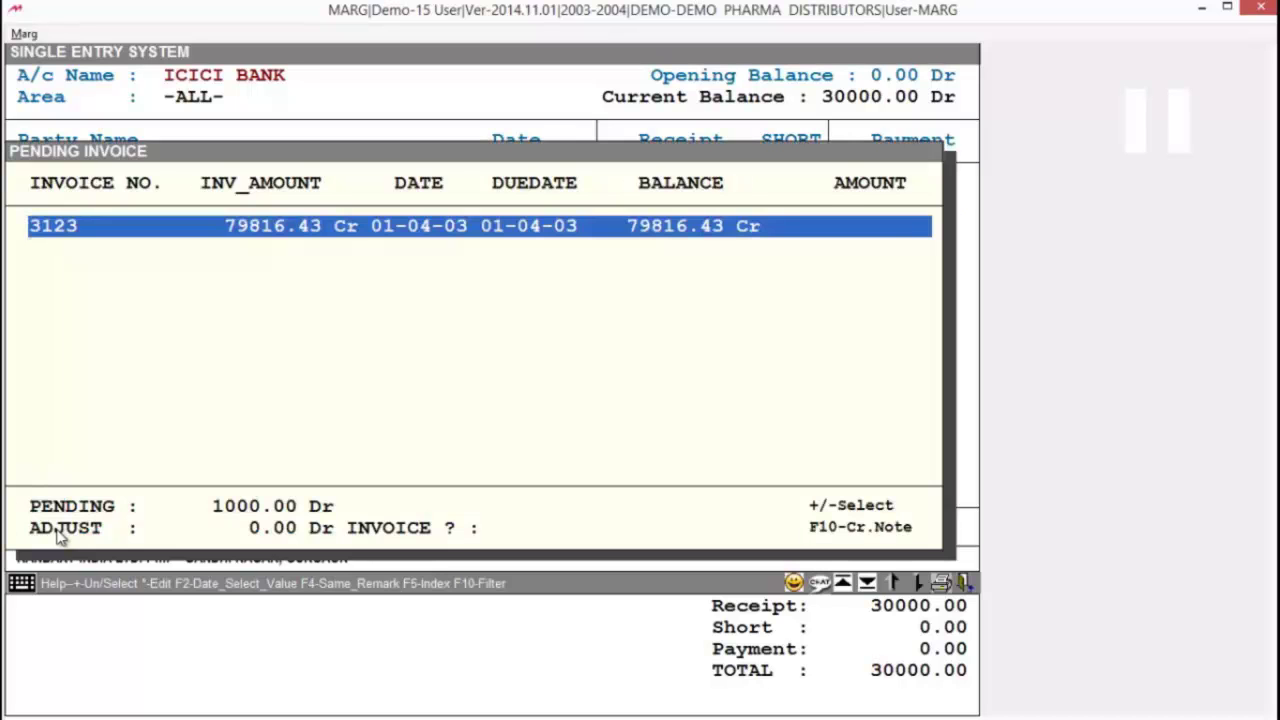
Adjust the RANBAXY INDIA LTD. payment against pending invoice 3123 and record cheque number 9838
key("Return")
key("Return")
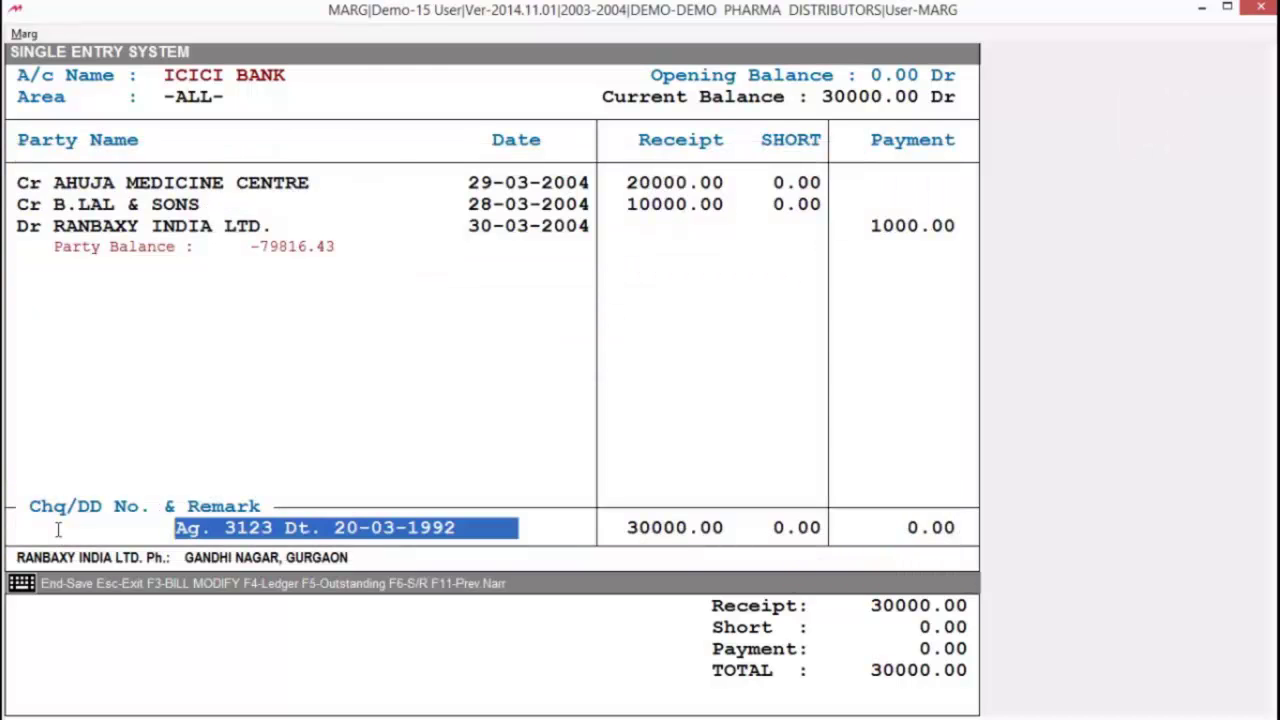
type("9838")
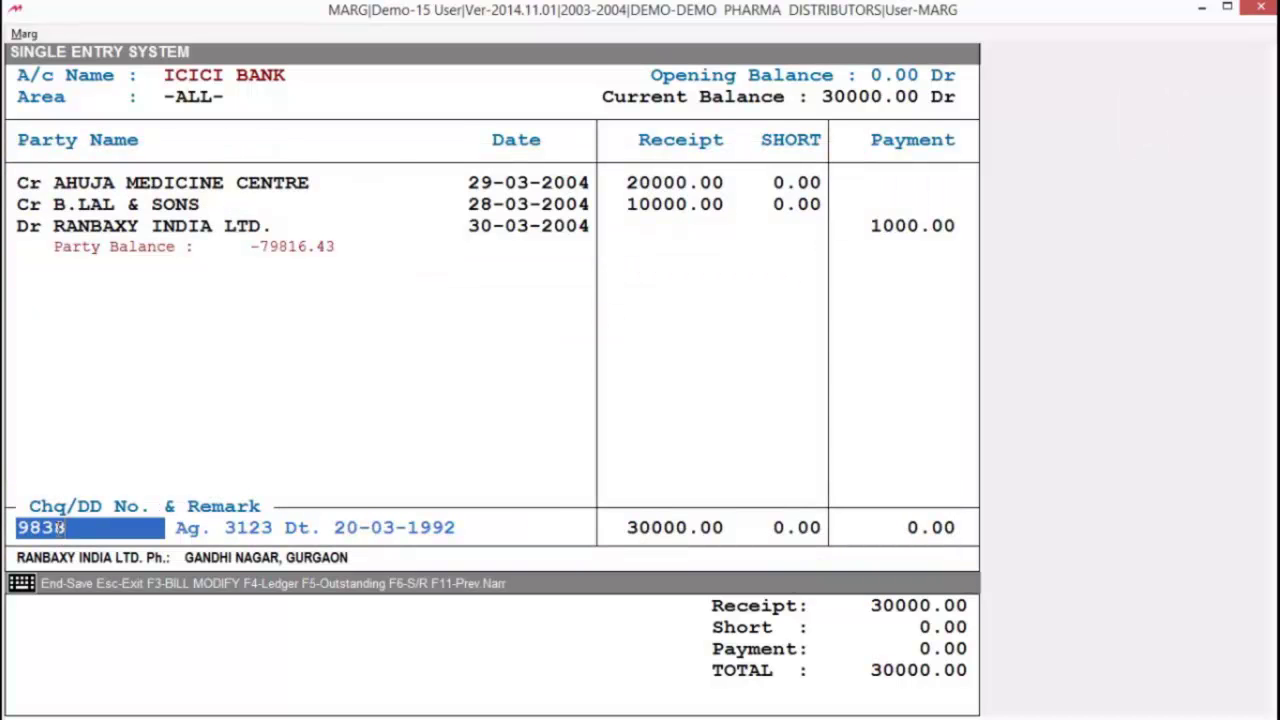
key("Return")
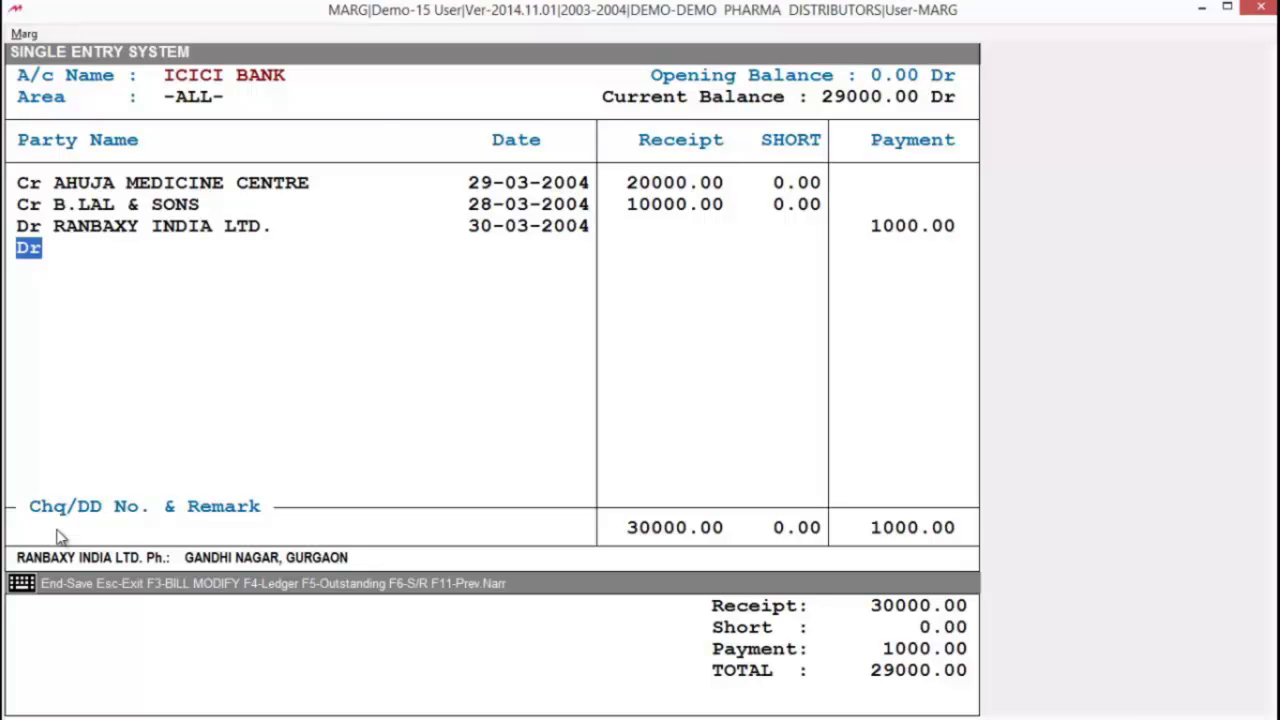
Add a debit entry for CASH dated 30-03-2004 with a payment of 5000, accepting the suggested cheque number
key("Return")
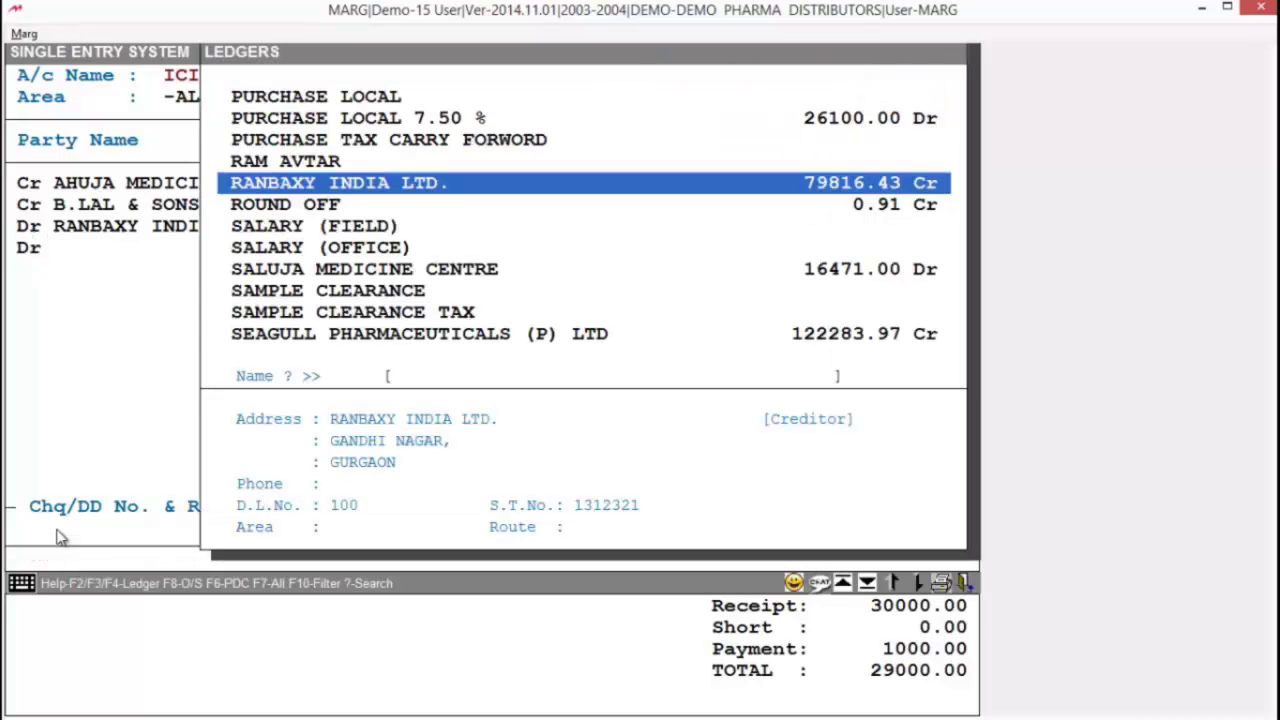
type("cash")
key("Return")
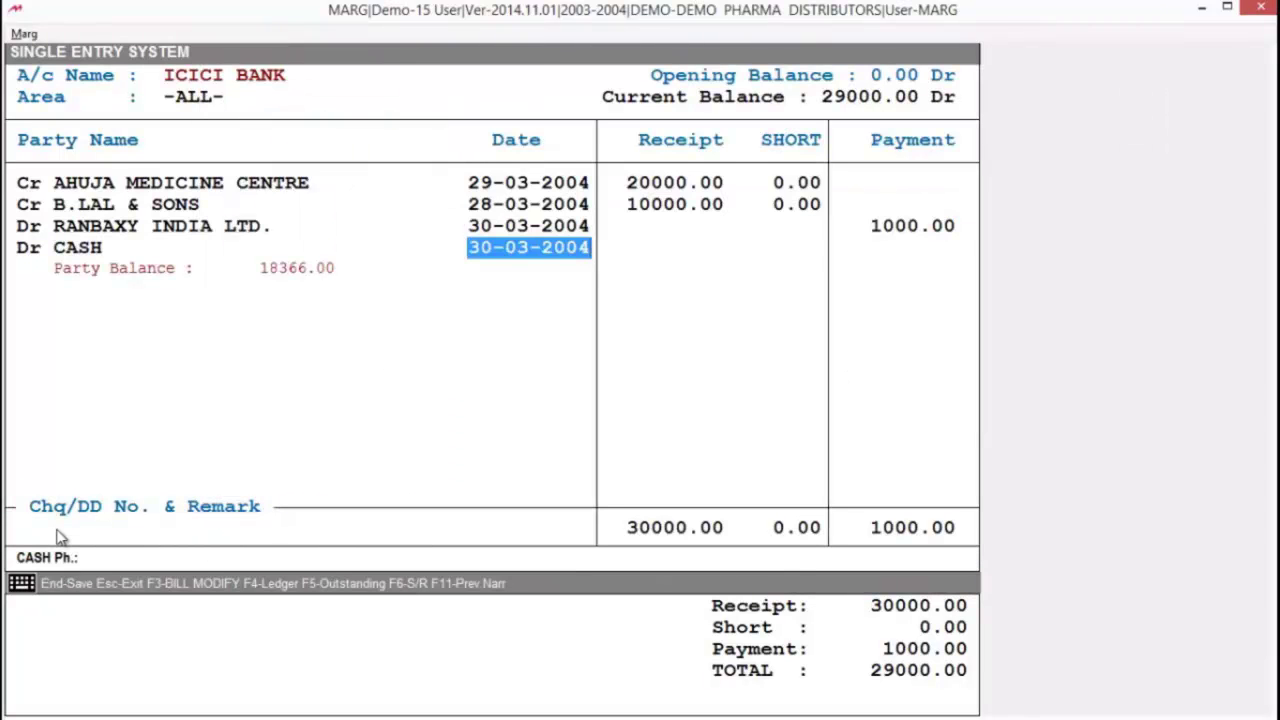
key("Return")
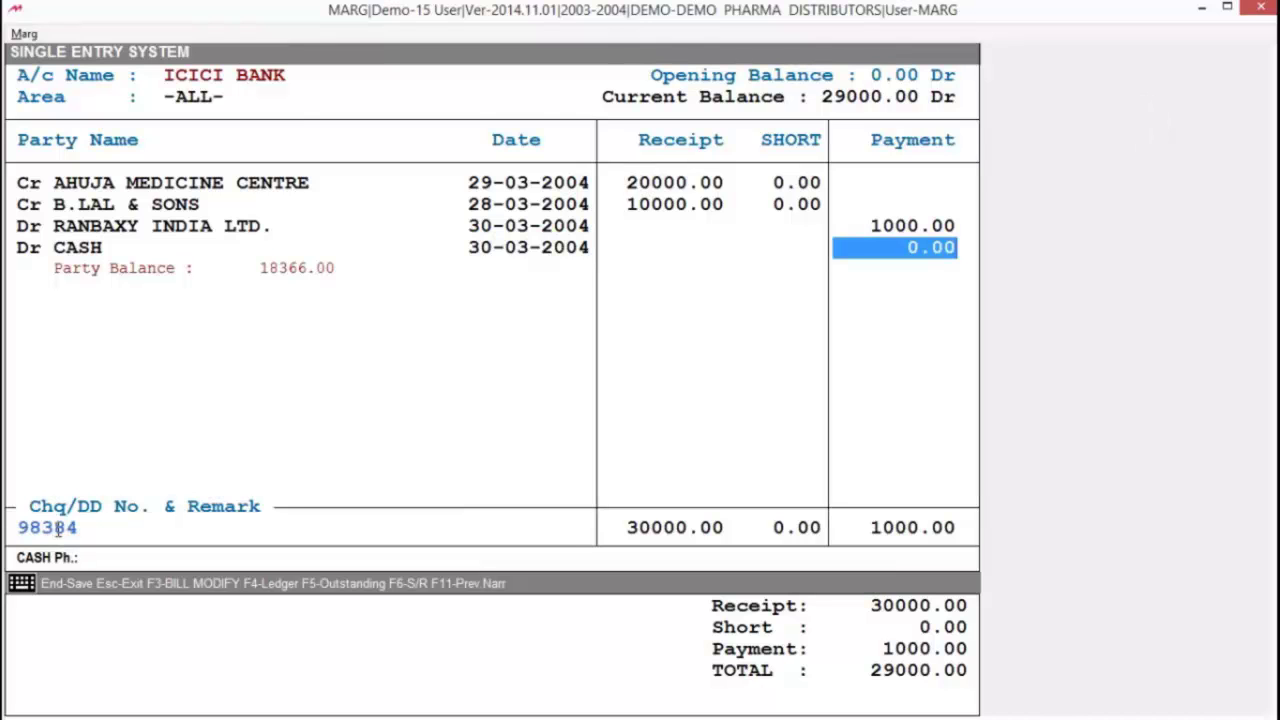
type("5000")
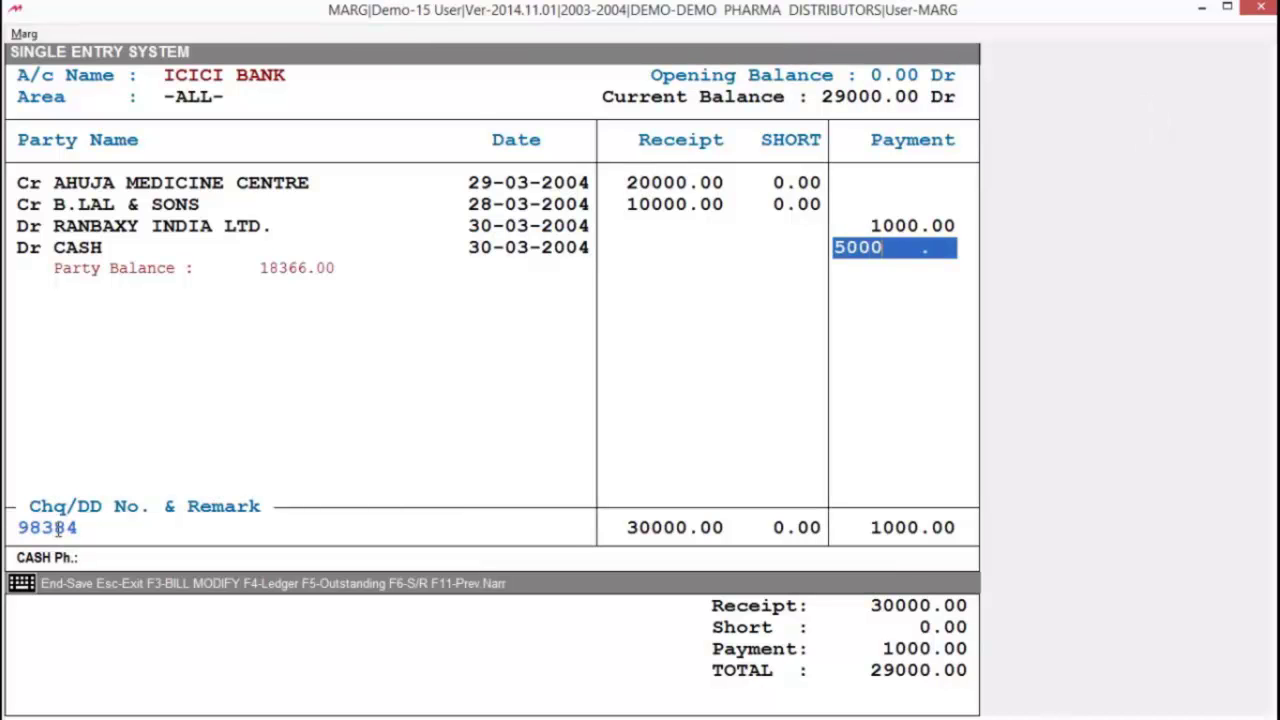
key("Return")
key("Return")
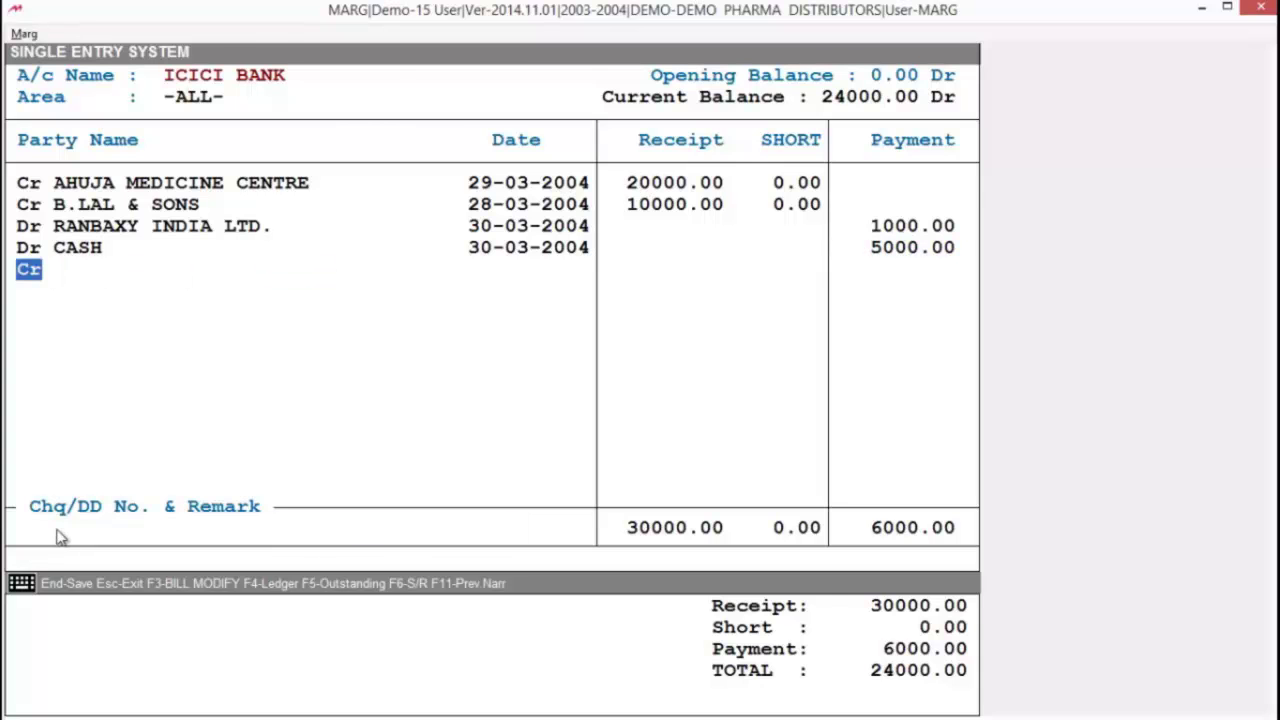
Add a credit entry for CASH dated 20-03-2004 with a receipt of 10000
key("Return")
type("cash")
key("Return")
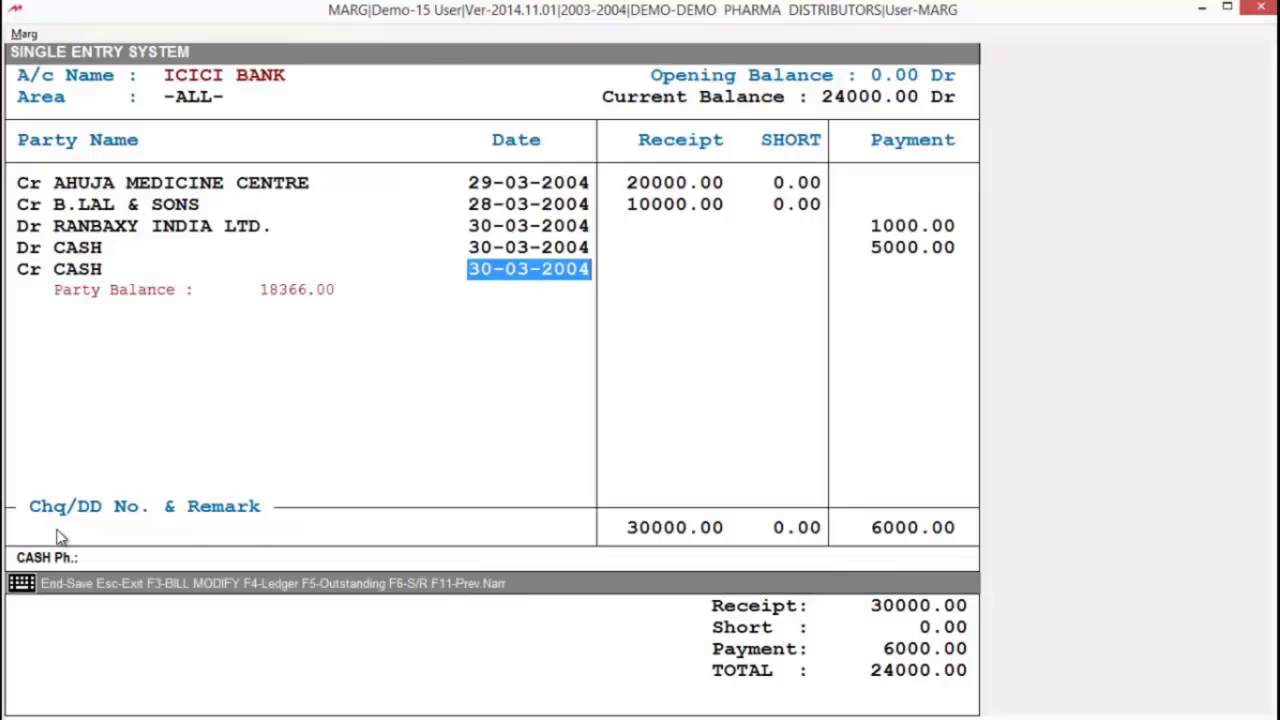
type("20")
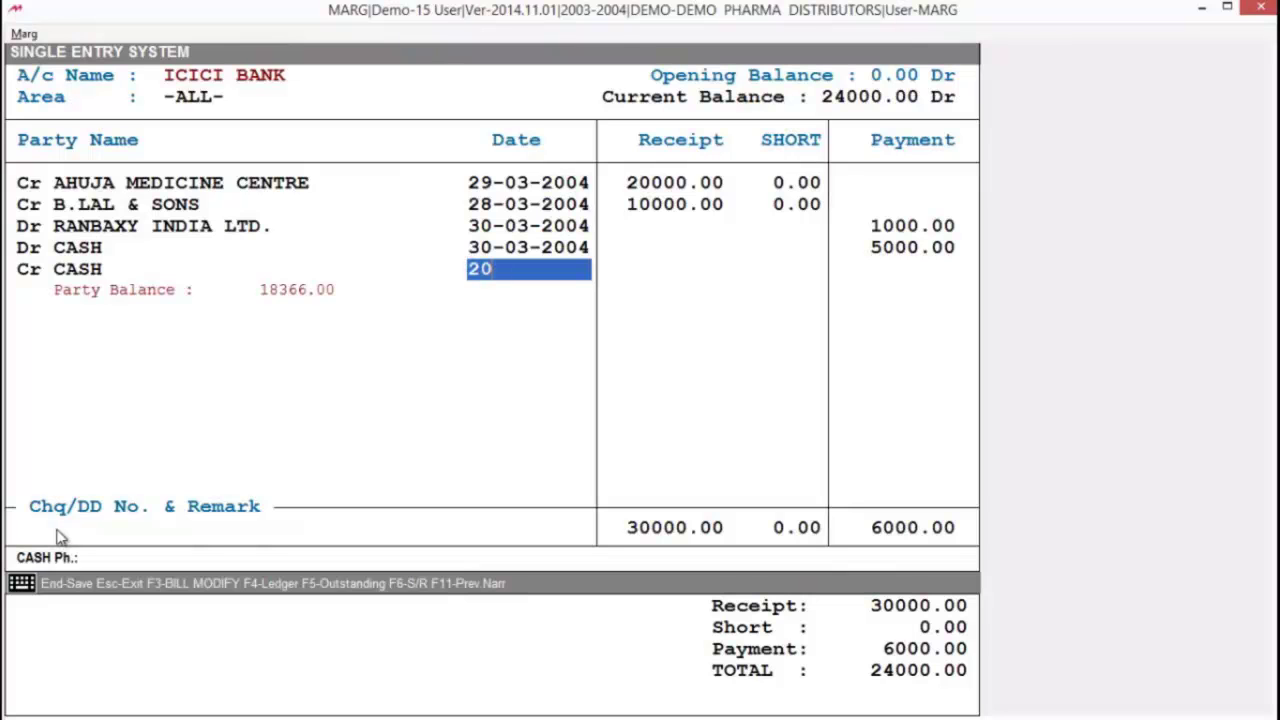
key("Return")
type("10000  .")
key("Return")
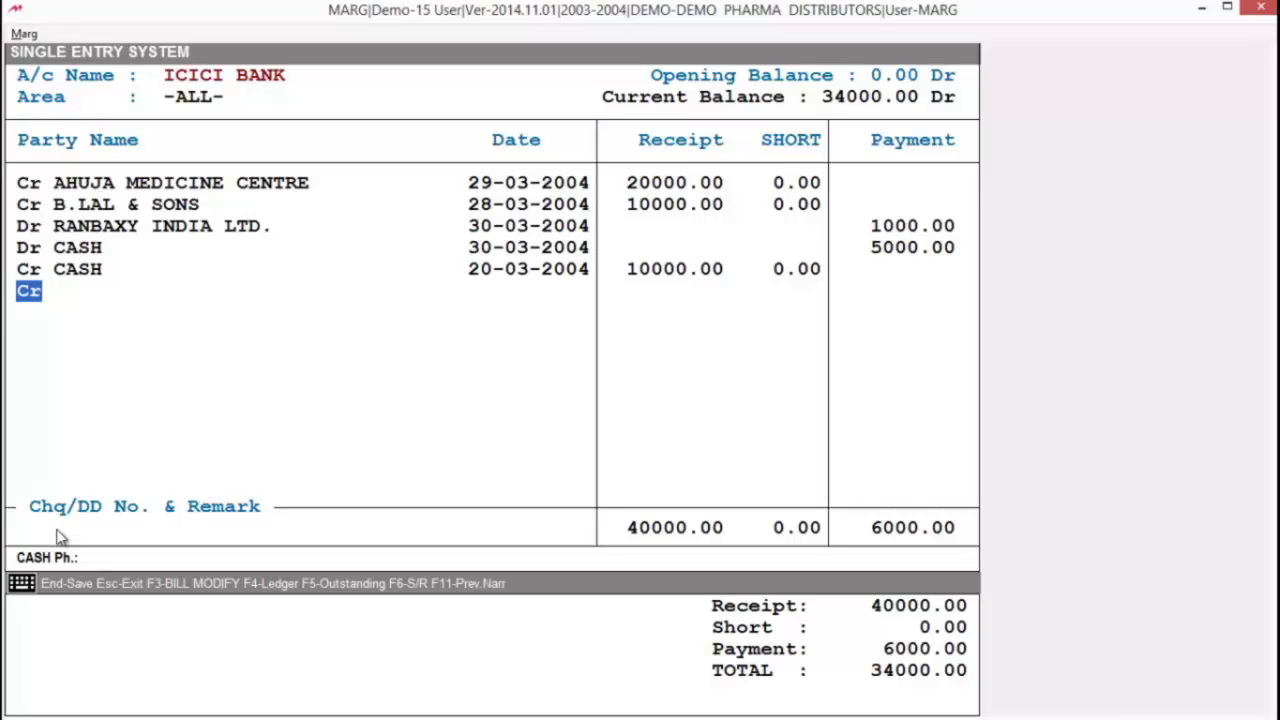
Save the ICICI BANK entries and leave the single entry system
key("End")
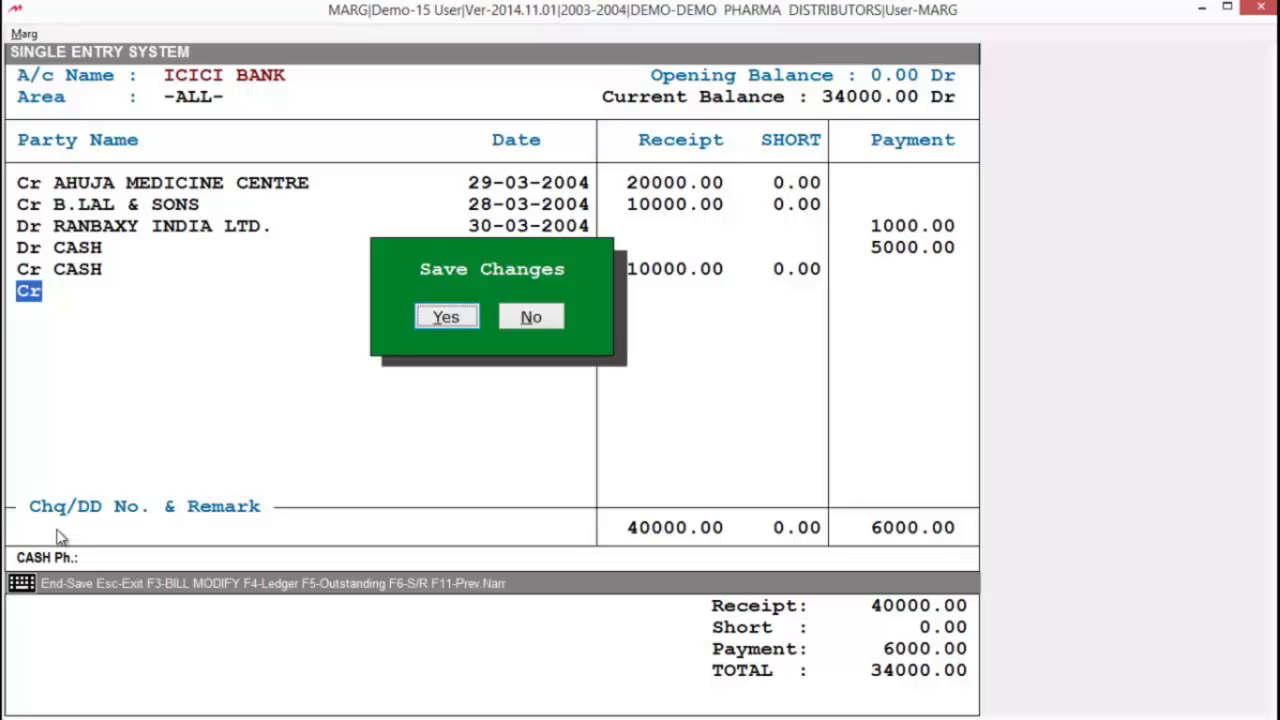
key("Return")
key("Escape")
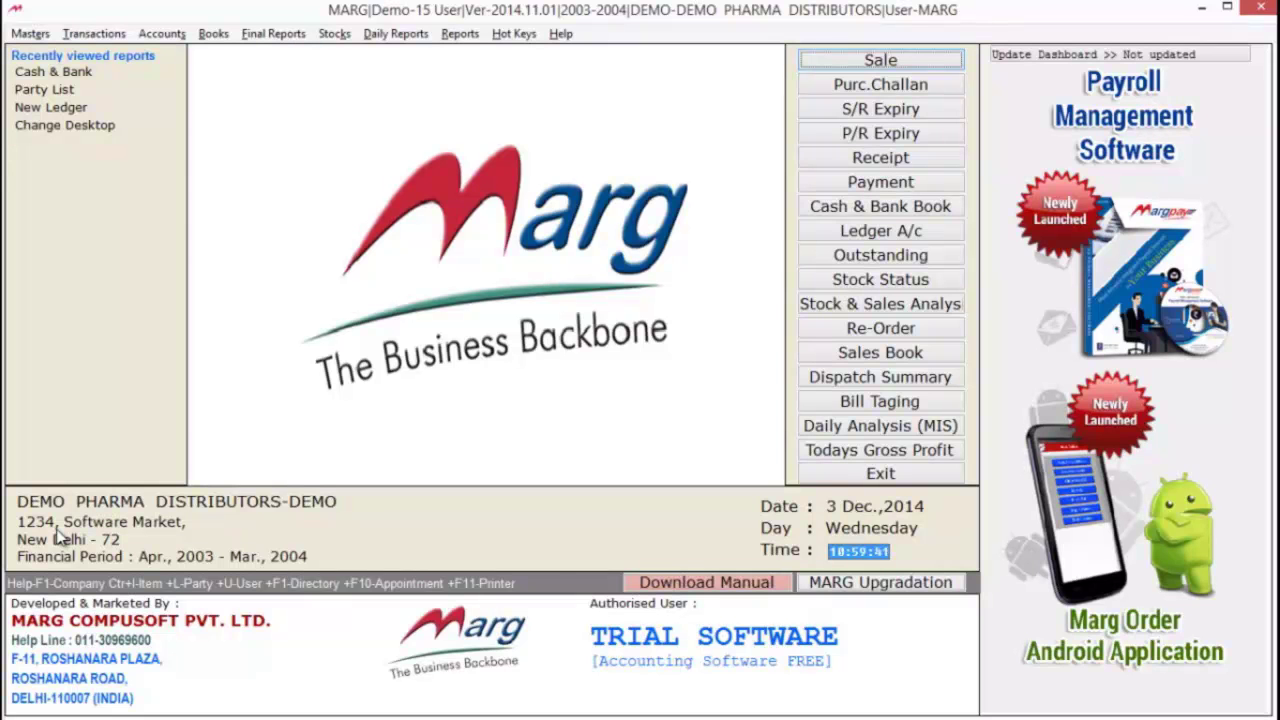
Display the ICICI BANK ledger for the period 01-04-2003 to 31-03-2004
key("ctrl+l")
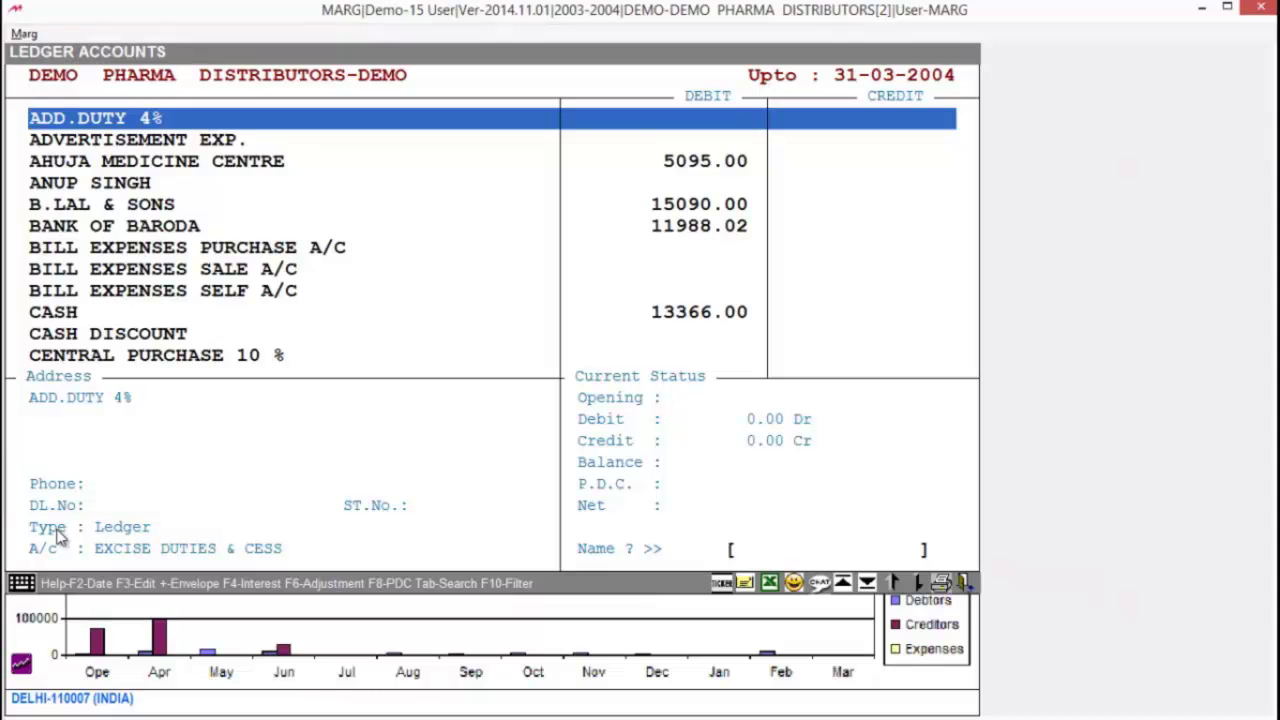
type("ICIC")
key("Return")
key("Return")
key("Return")
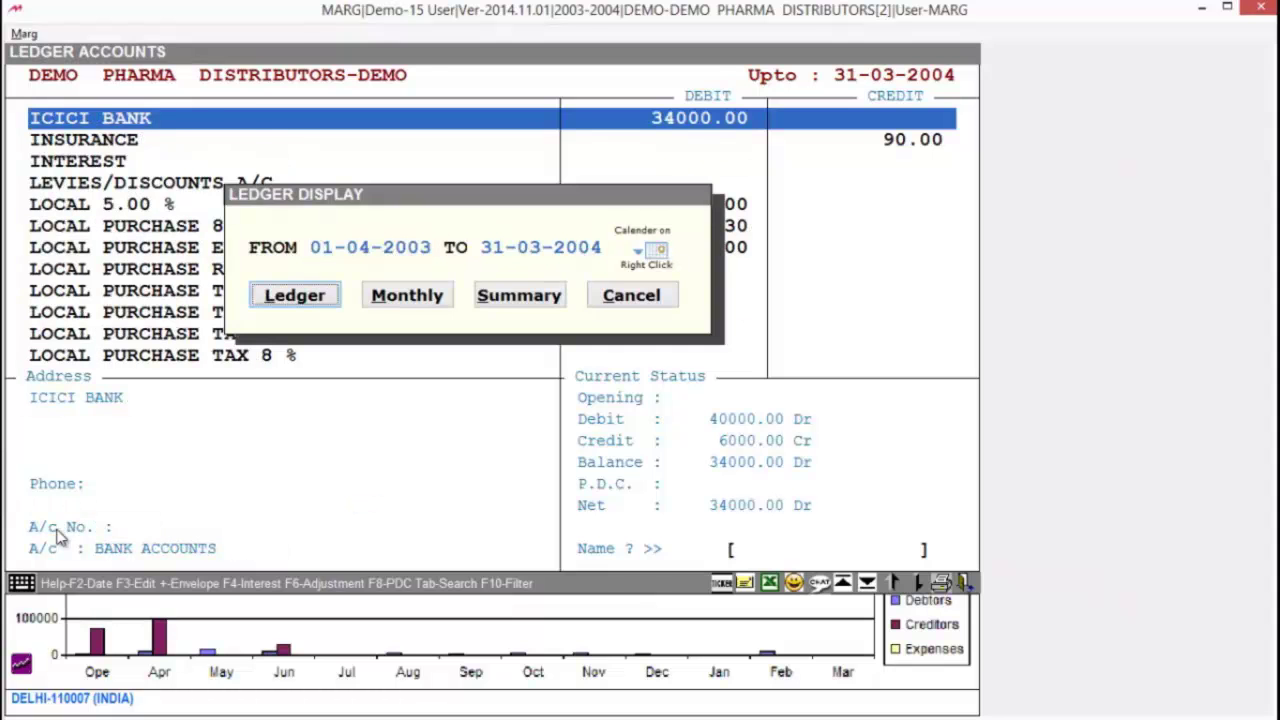
key("Return")
Look through the ICICI BANK ledger entries and view the 20 March contra voucher against CASH
key("Down")
key("Down")
key("Down")
key("Down")
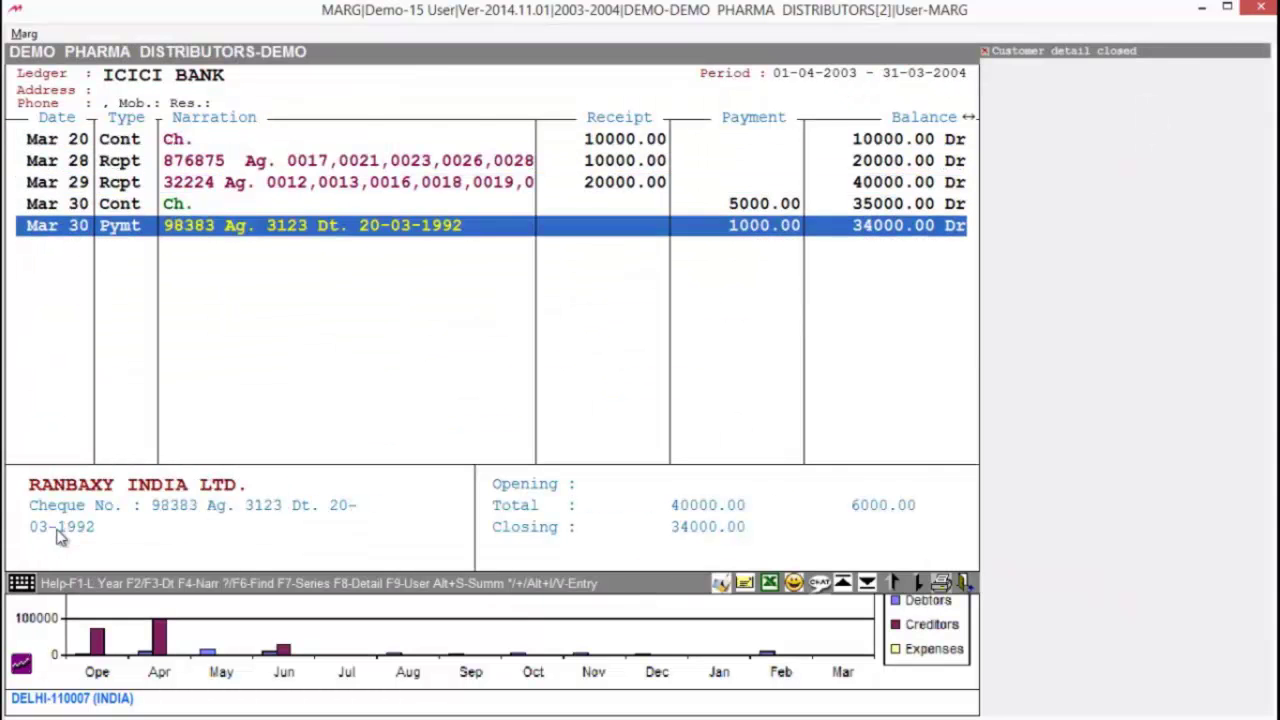
key("Up")
key("Up")
key("Up")
key("Up")
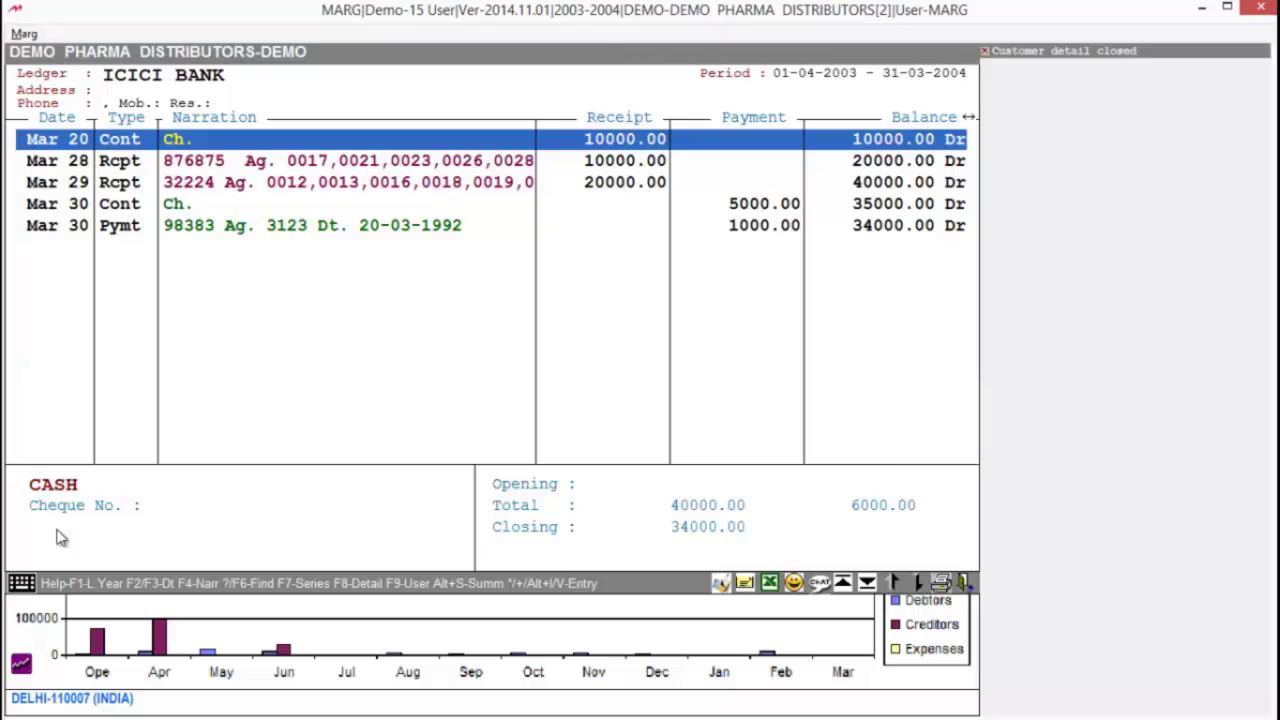
key("Return")
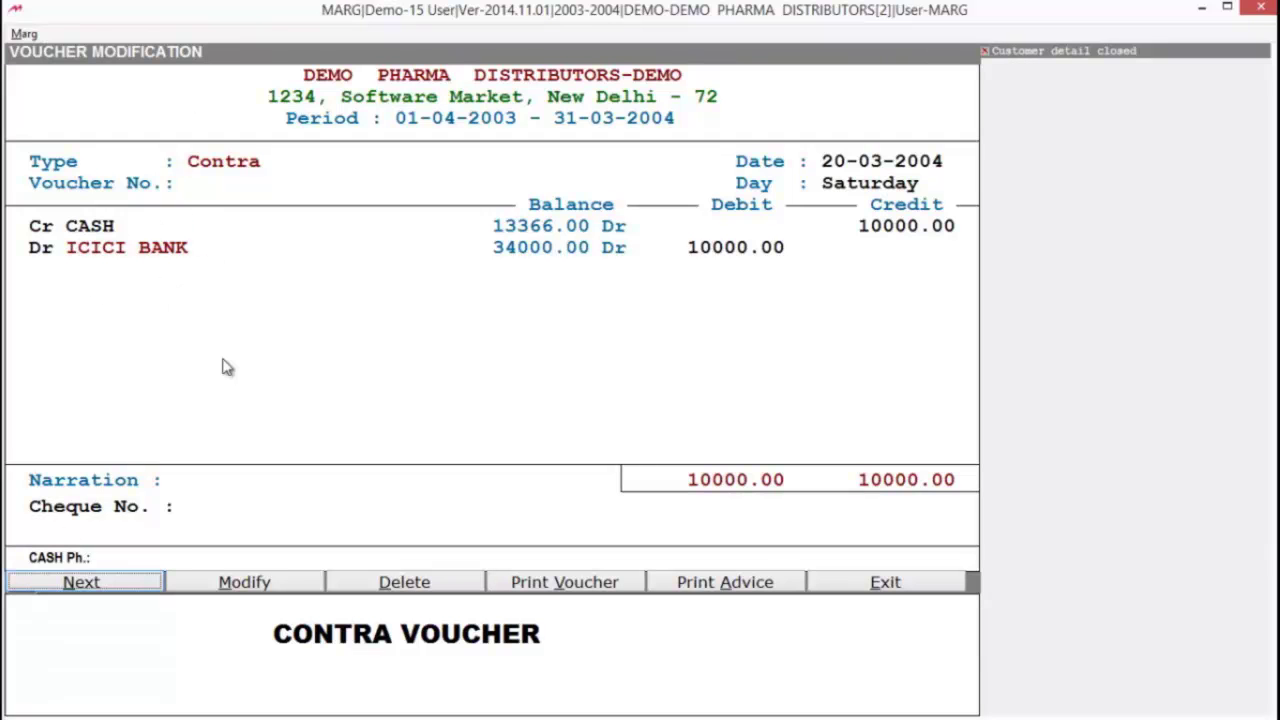
key("Escape")
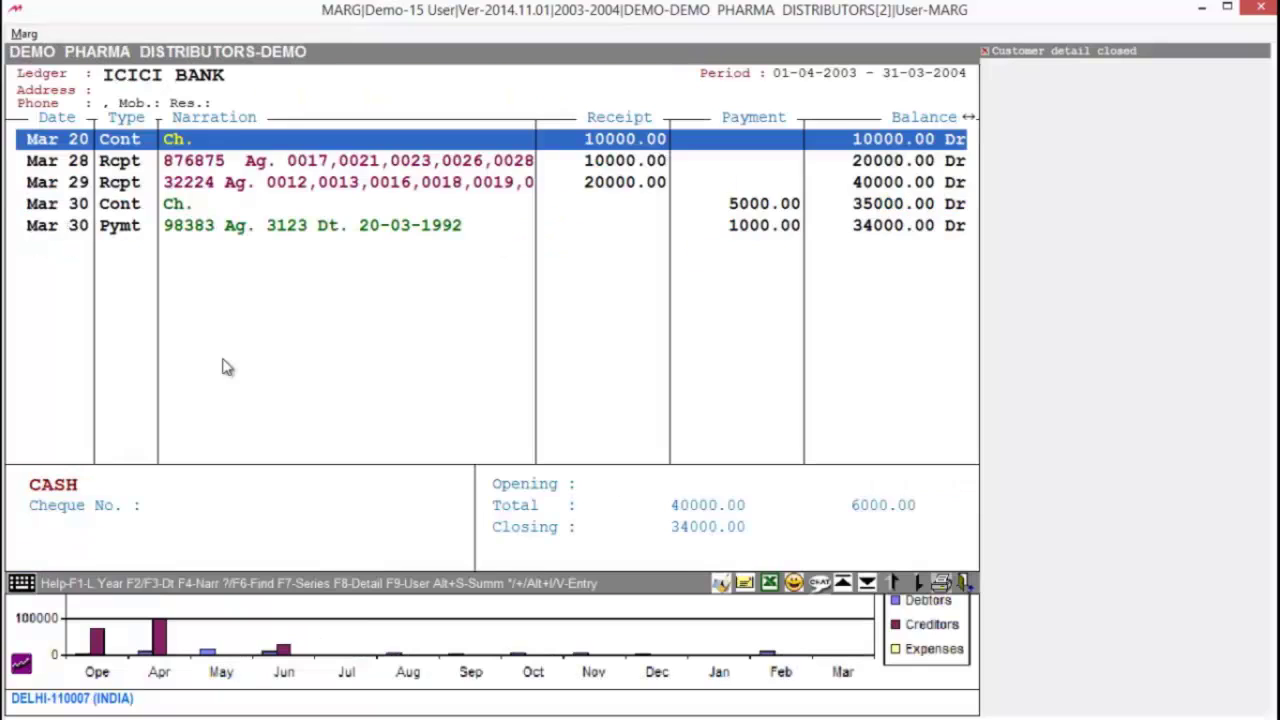
View the B.LAL & SONS receipt voucher and the RANBAXY INDIA LTD. payment voucher, and close the ledger
key("Down")
key("Return")
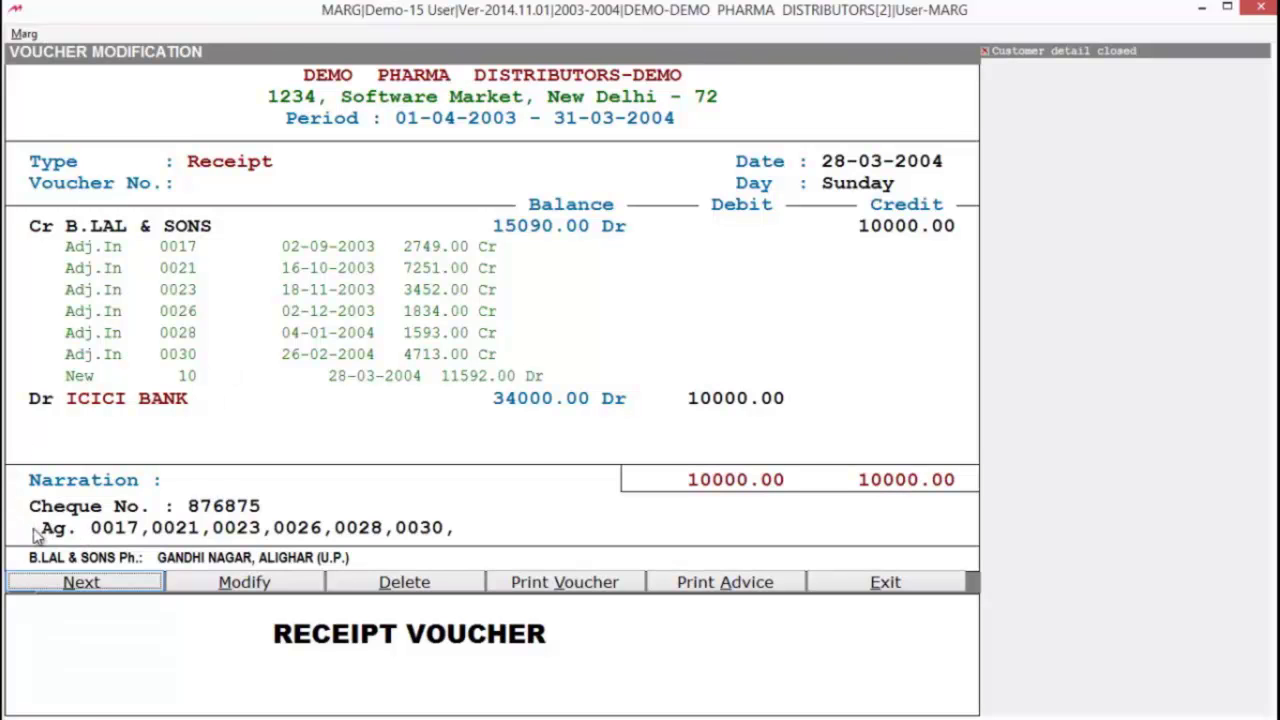
key("Escape")
key("Down")
key("Down")
key("Down")
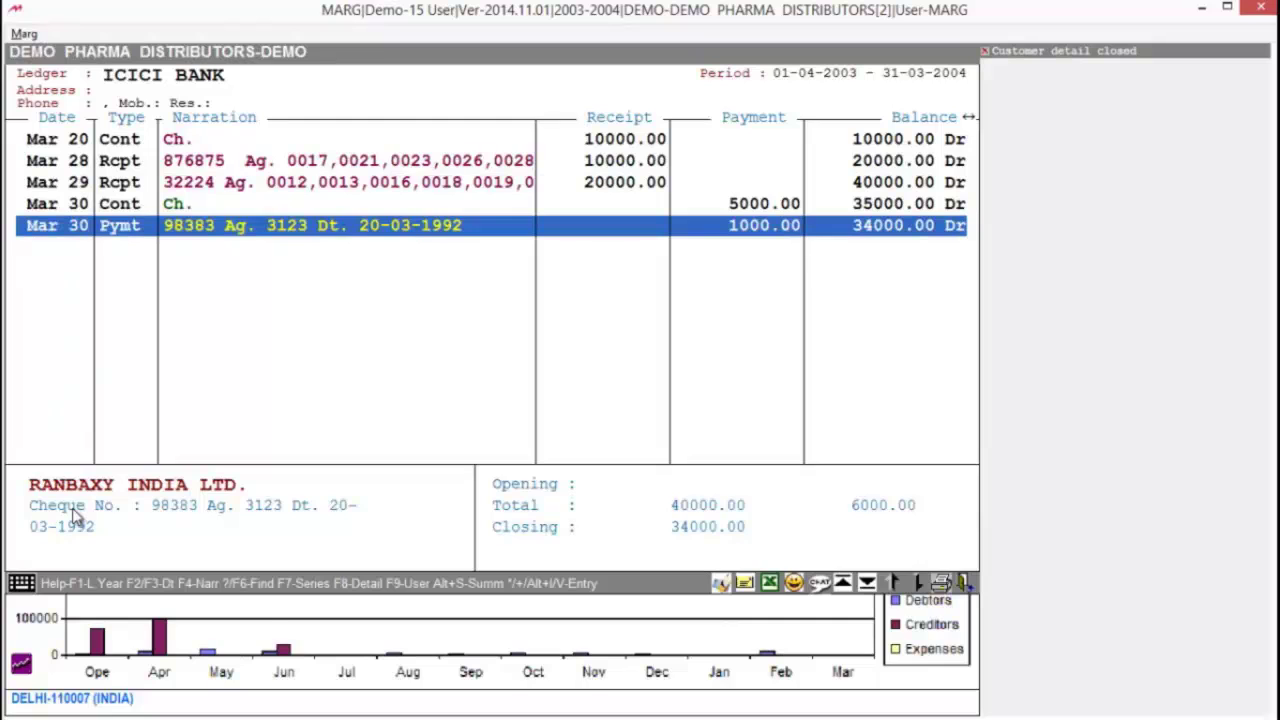
key("Return")
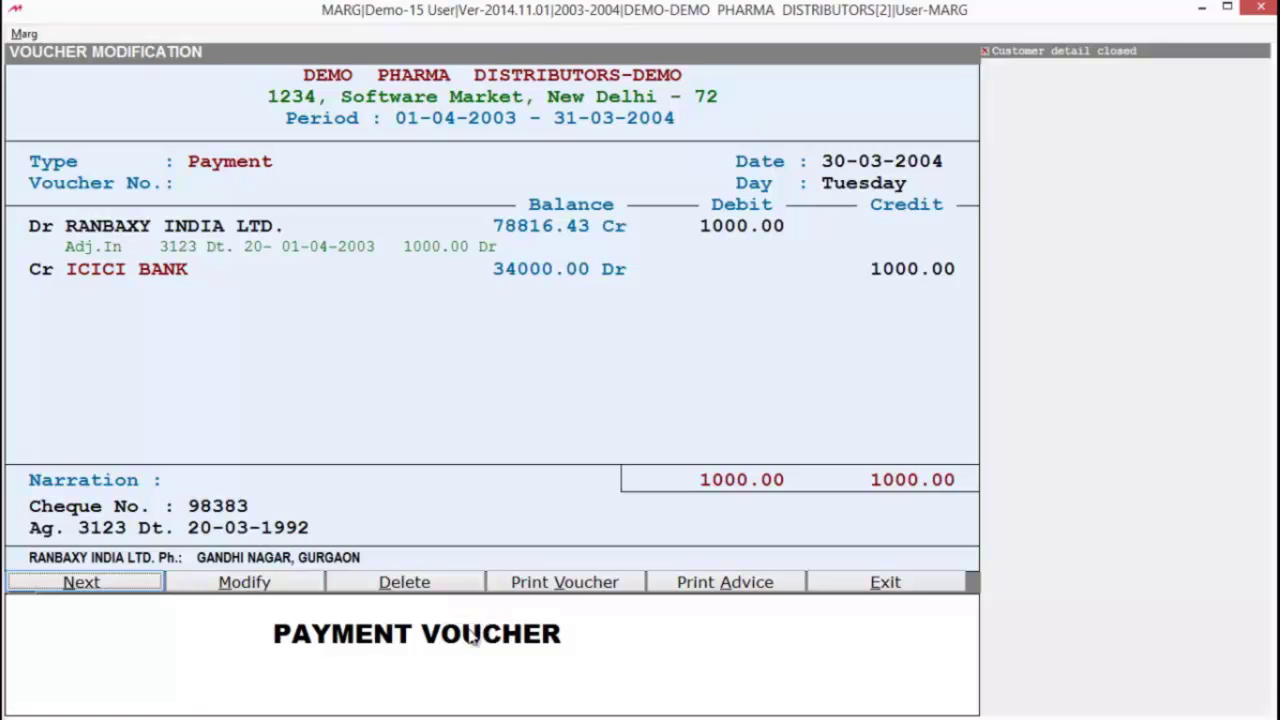
key("Escape")
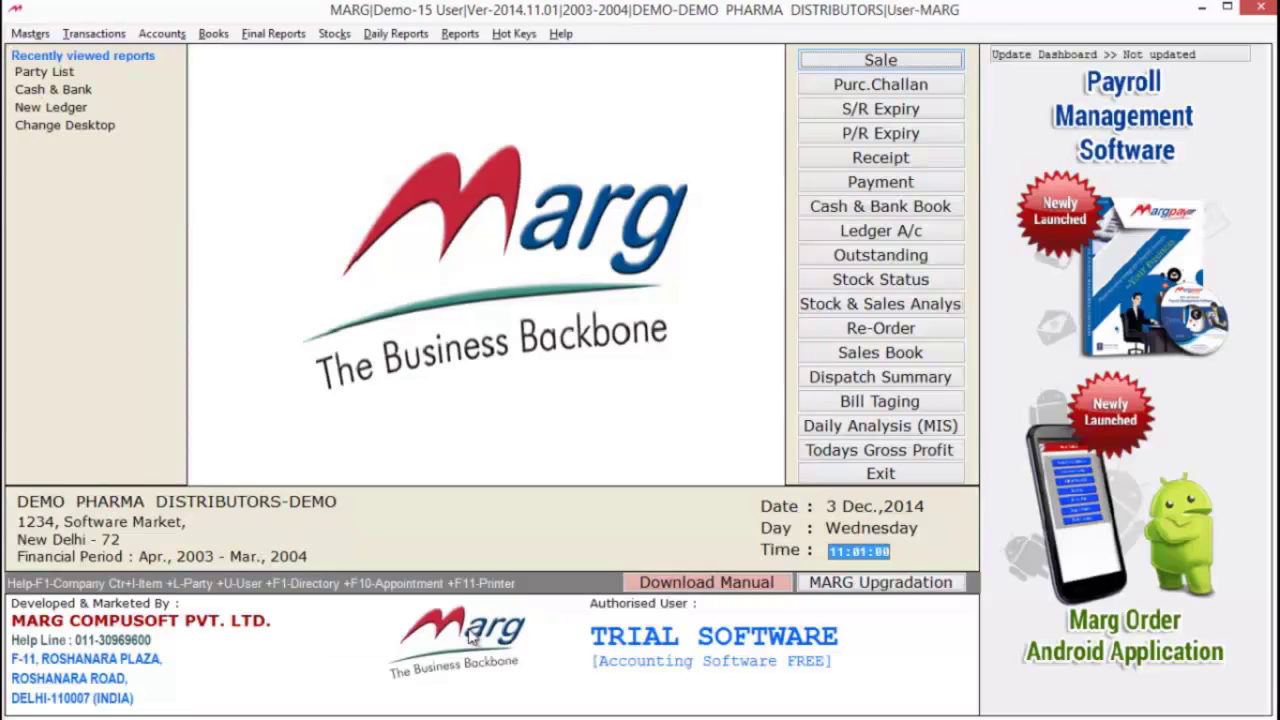
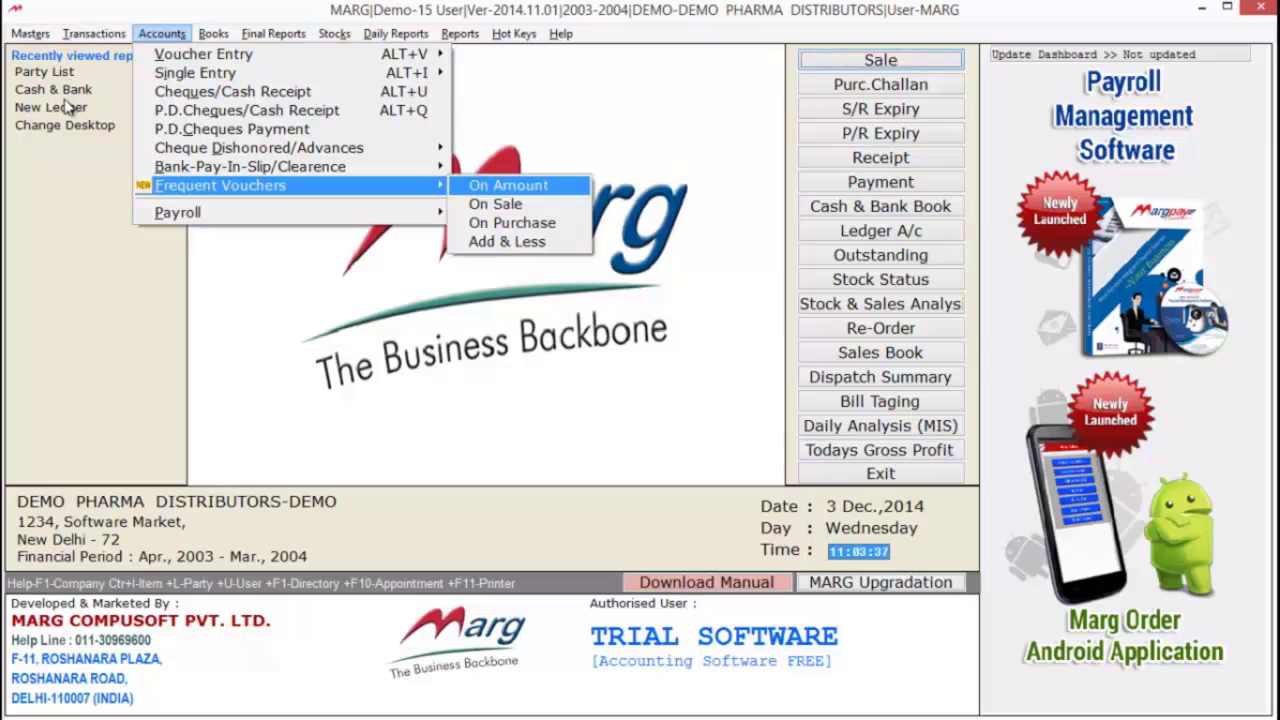
Start frequent vouchers on amount for the OFFICE EXP. account, keeping the area at -ALL-
left_click(68, 106)
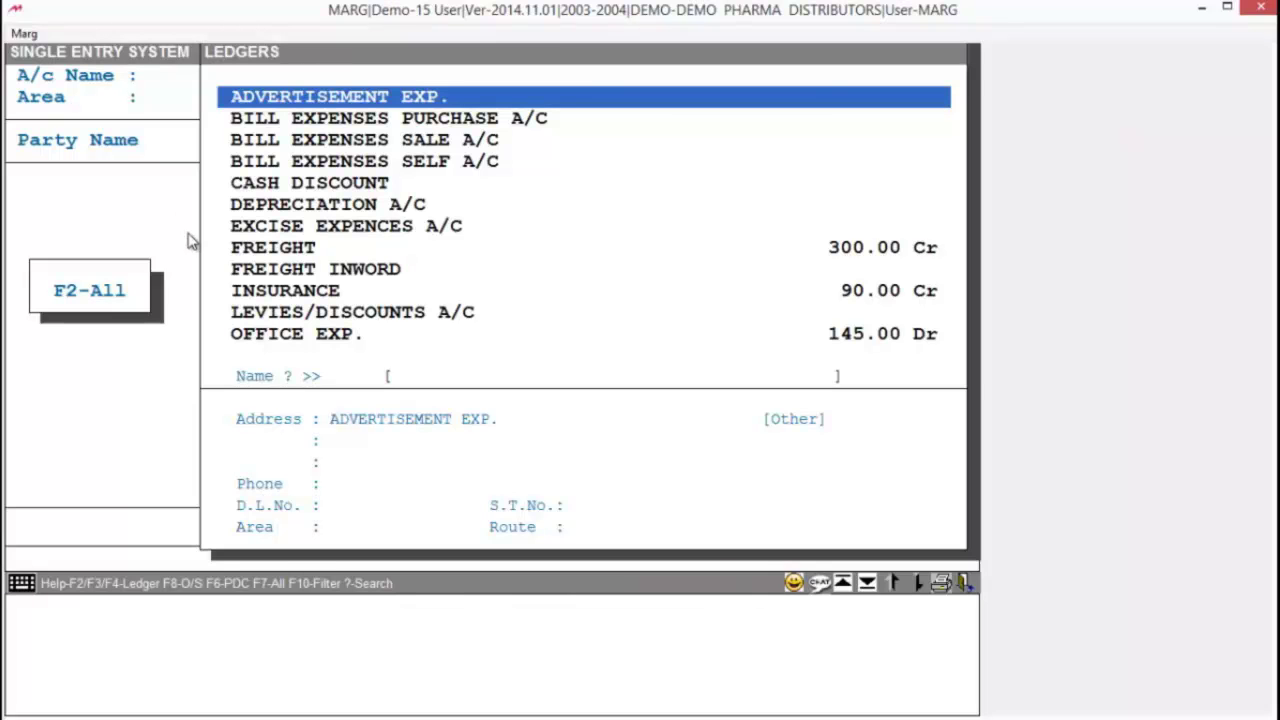
type("OF")
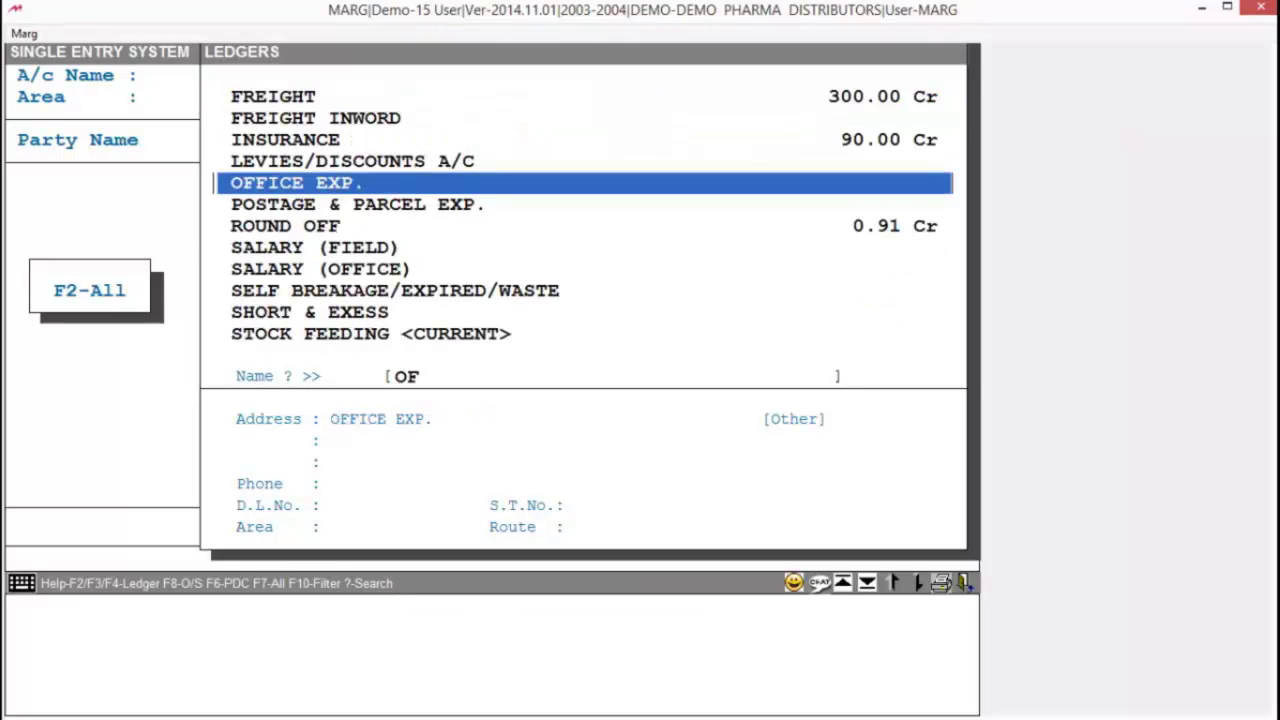
key("Return")
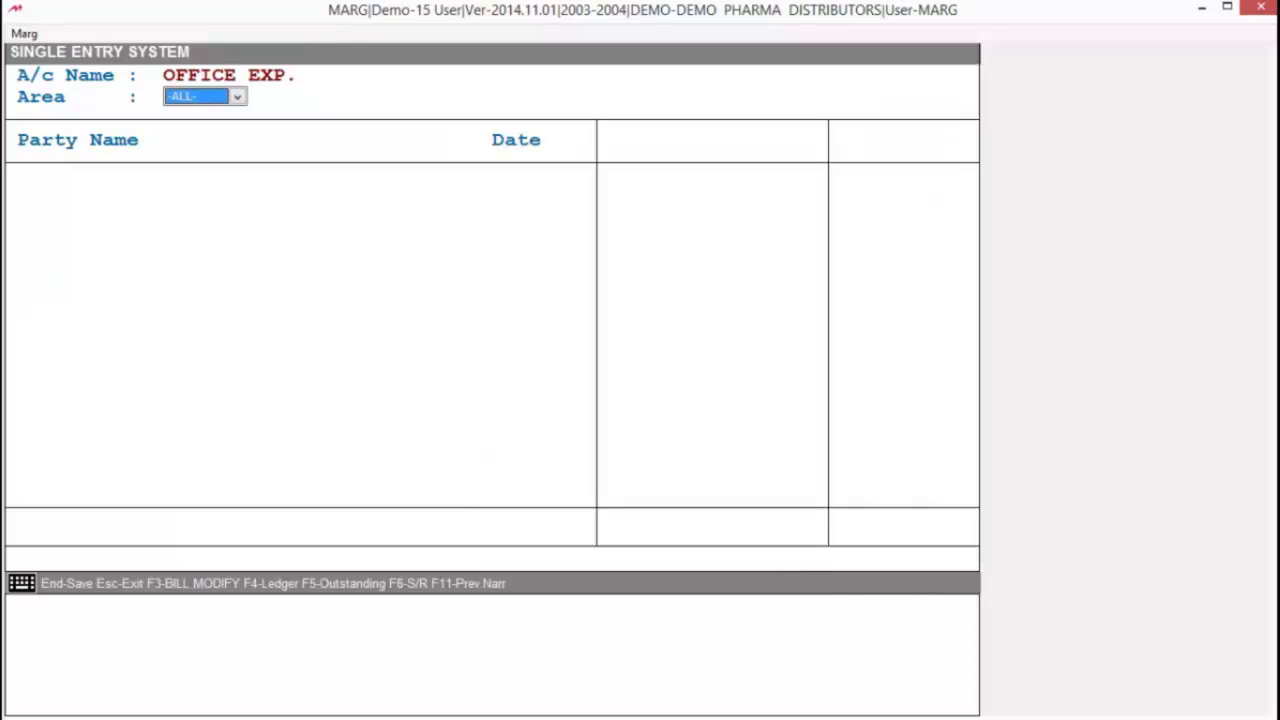
key("Return")
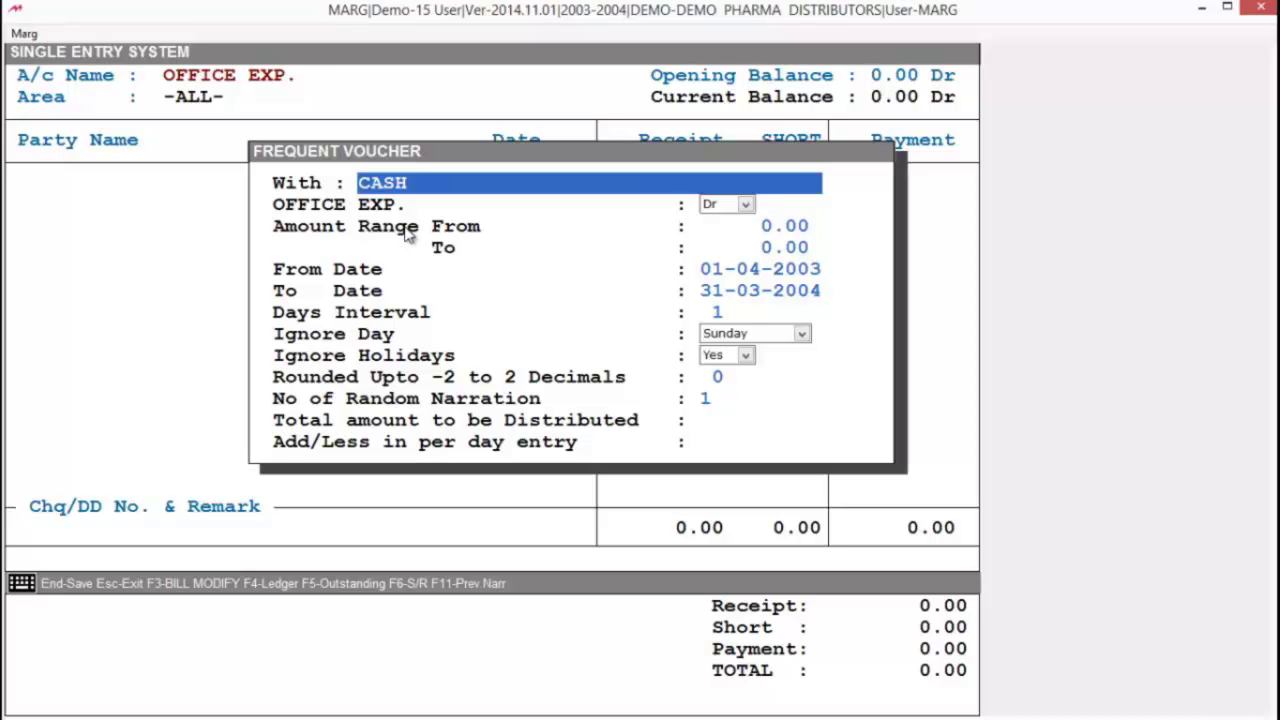
Set the frequent voucher with CASH as a debit to OFFICE EXP., with an amount range from 50 to 150
key("Return")
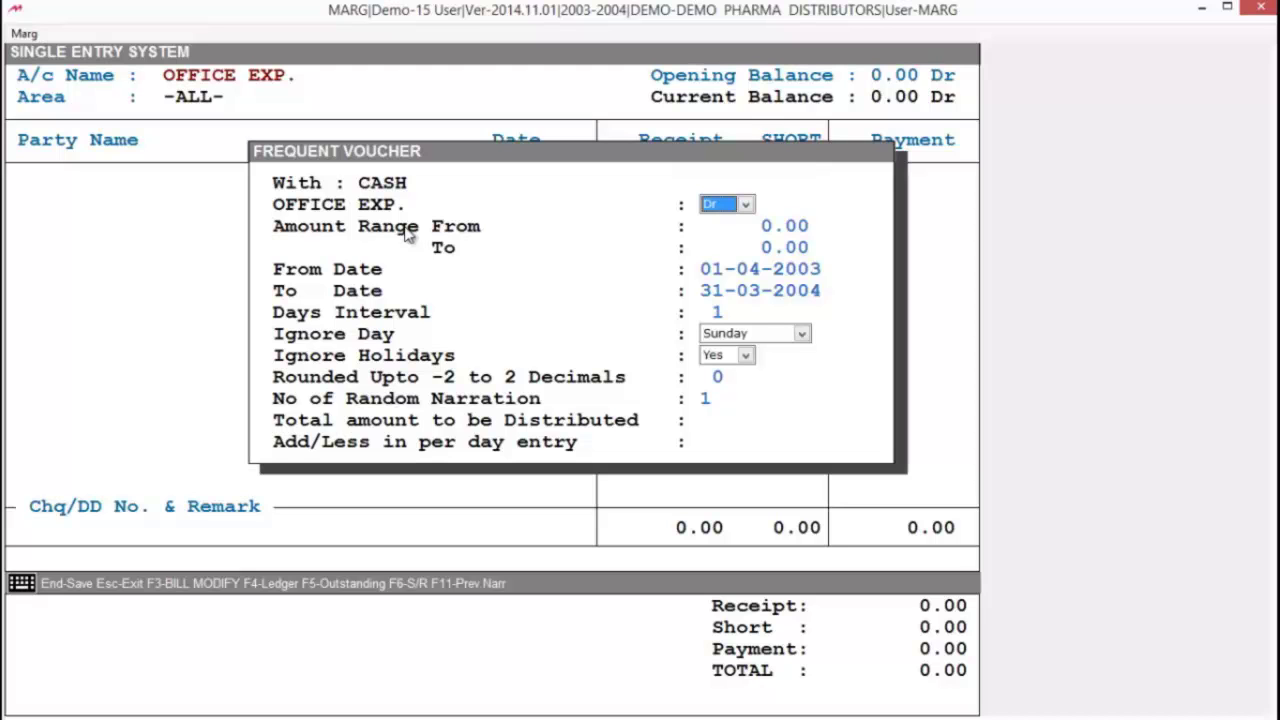
key("Return")
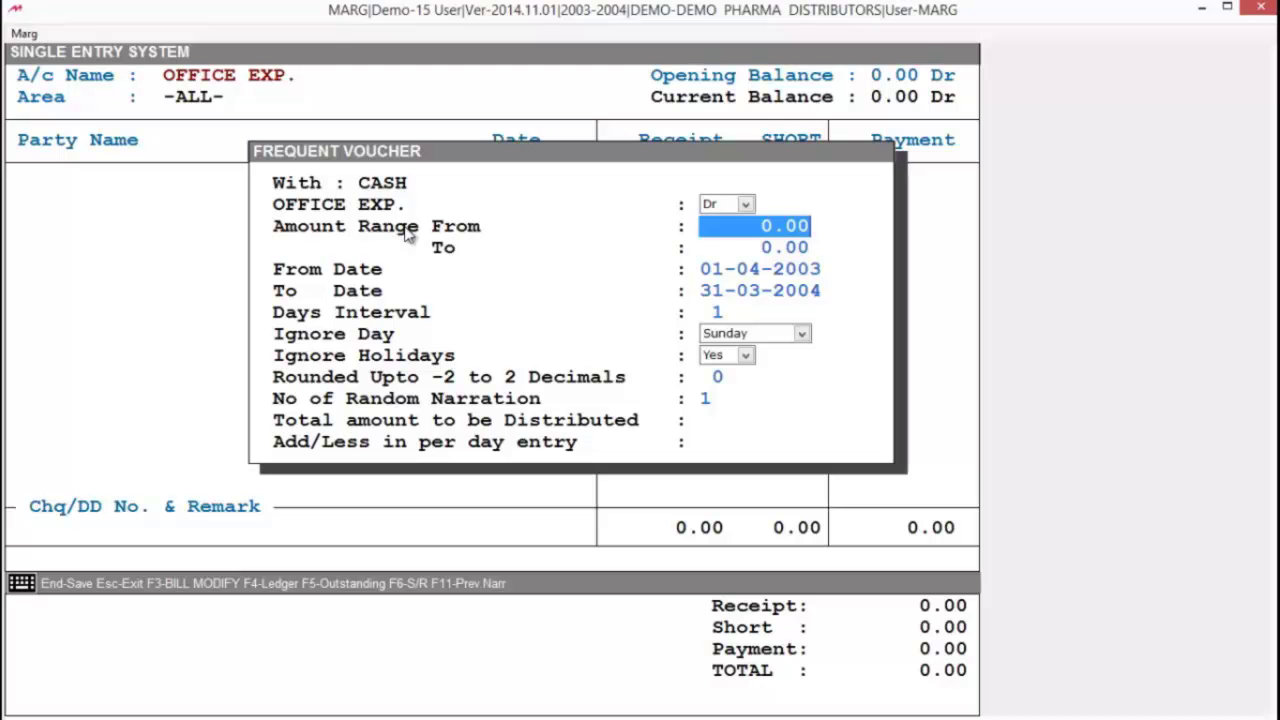
type("50")
key("Return")
type("150")
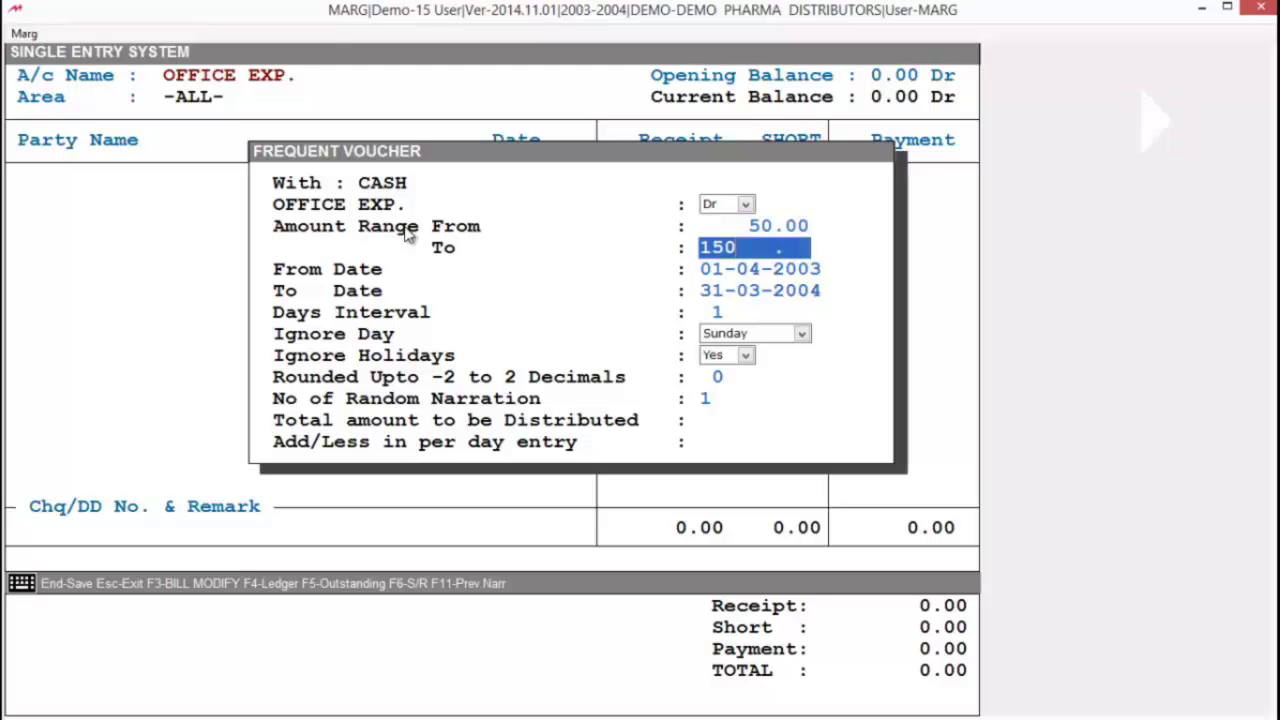
key("Return")
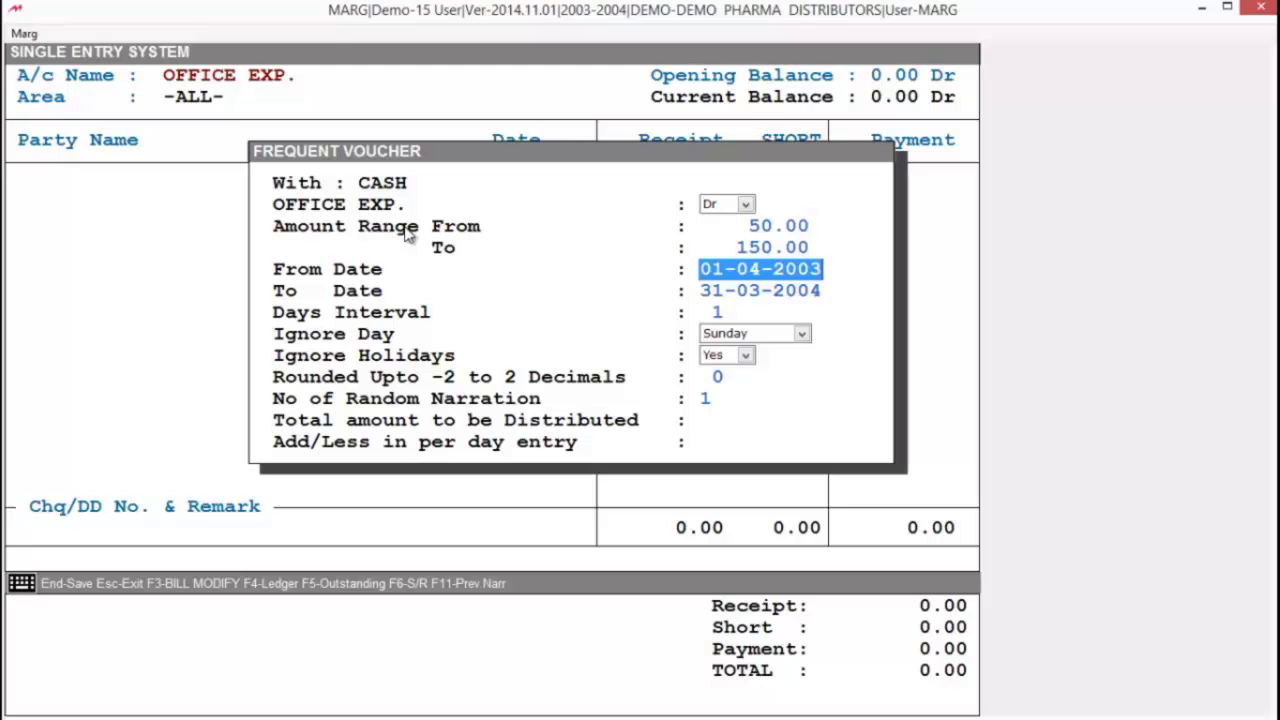
Keep the period 01-04-2003 to 31-03-2004, set the days interval to 5 and keep Sunday as the ignored day
key("Return")
key("Return")
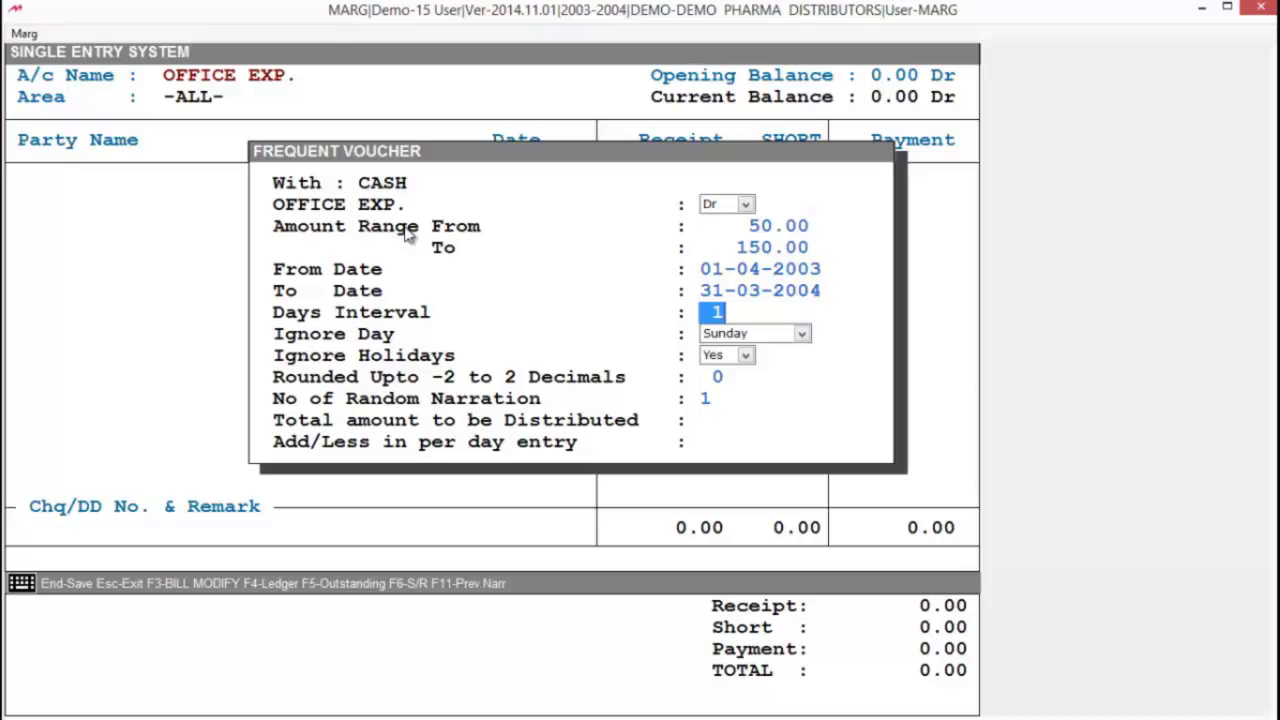
type("5")
key("Return")
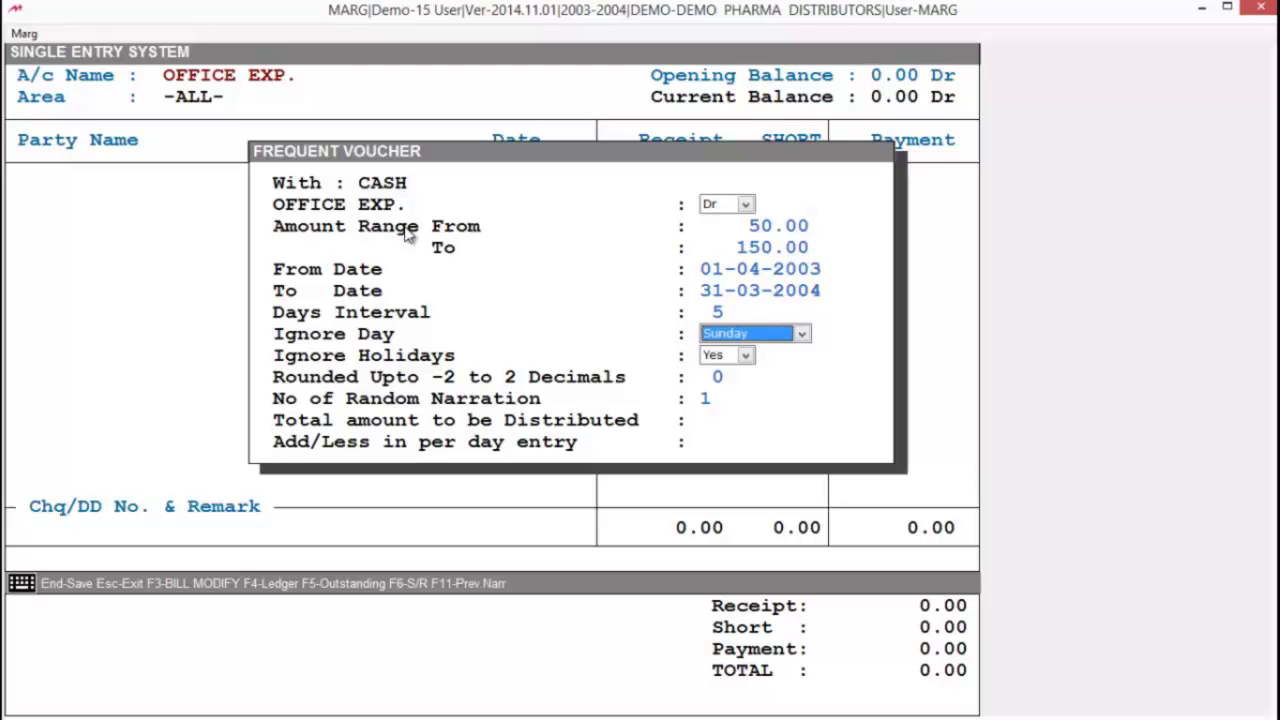
key("alt+Down")
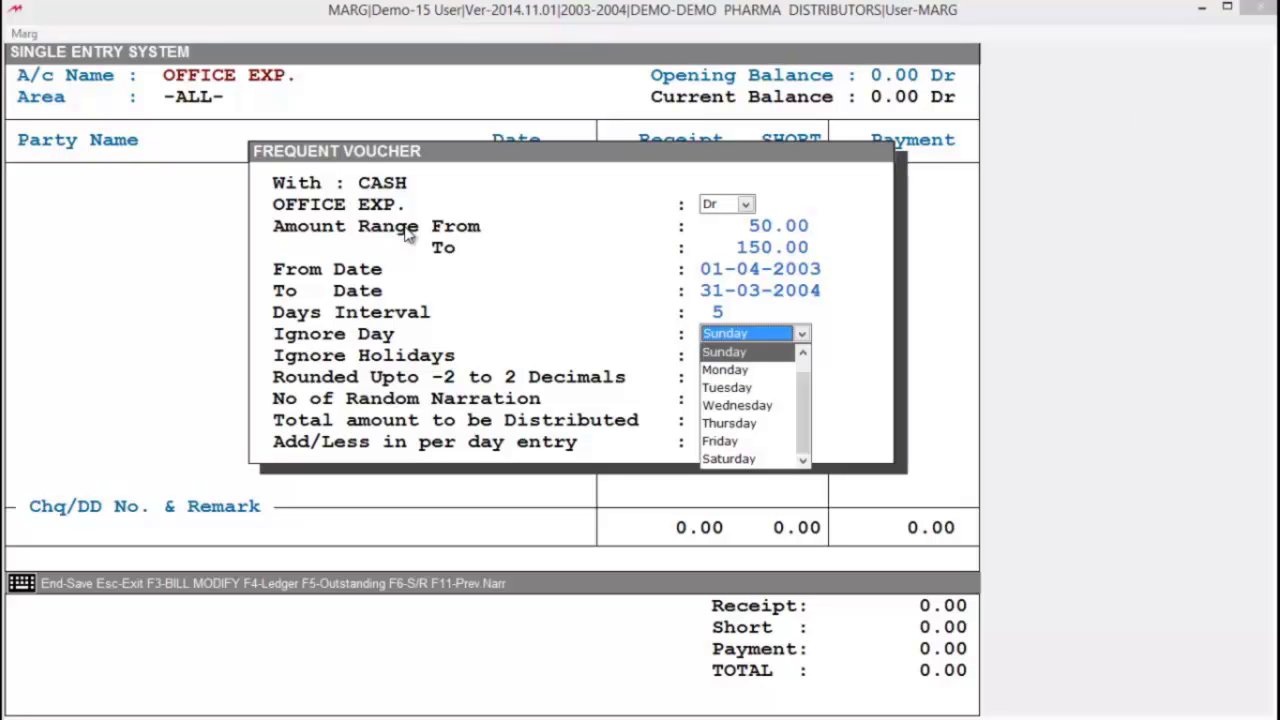
key("Return")
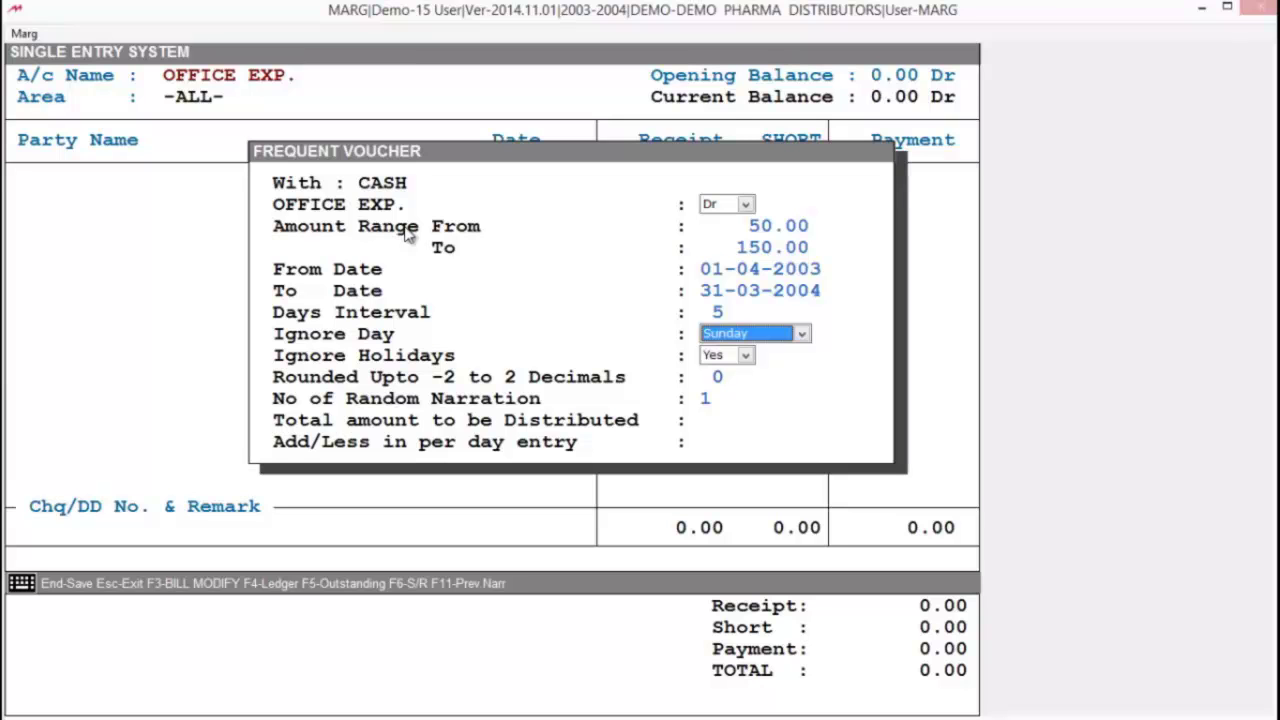
key("Return")
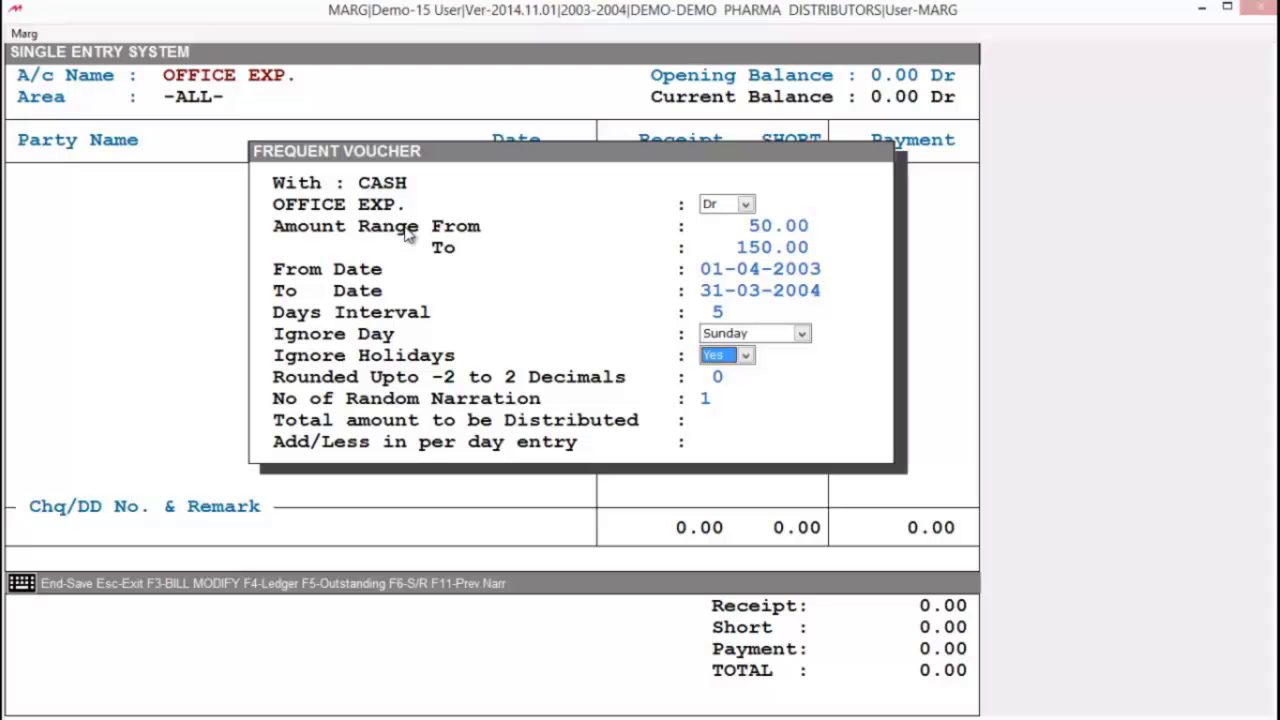
Keep holidays ignored and rounding at 0 decimals, and set the number of random narrations to 2
key("Return")
key("Return")
type("2")
key("Return")
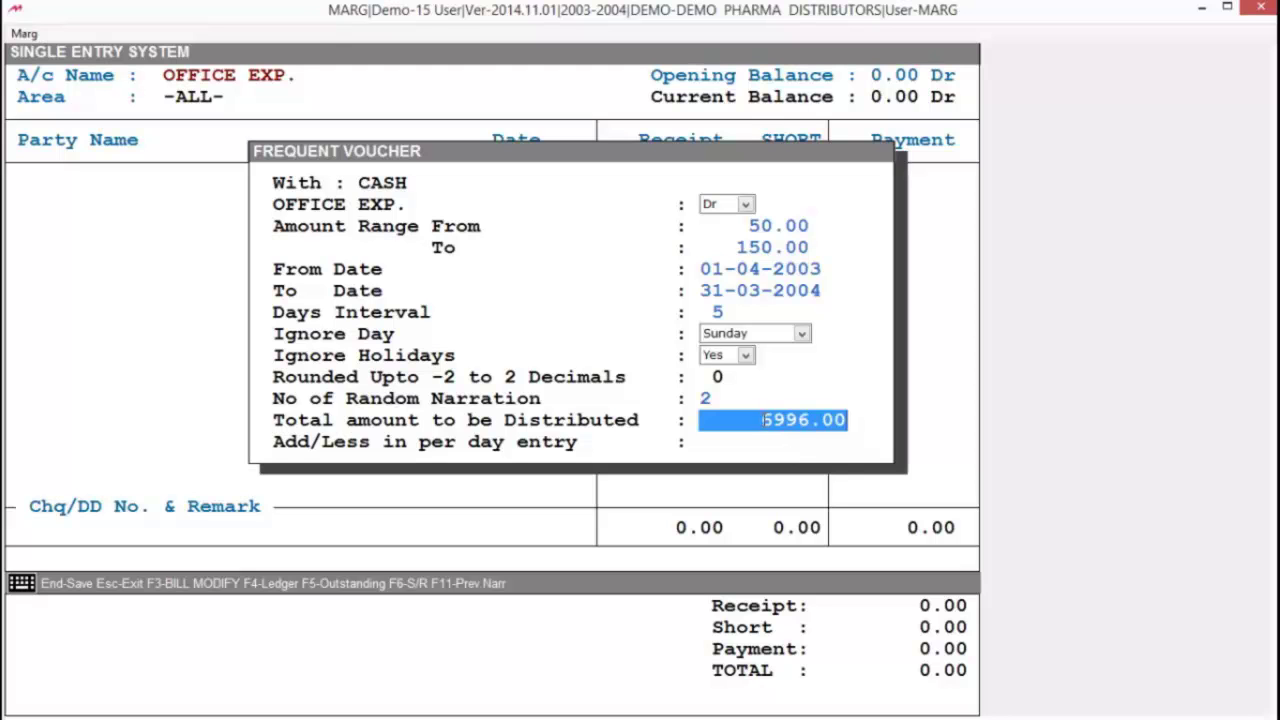
Set the total amount to be distributed to 10000 and accept the per day adjustment of 43.00
key("BackSpace")
key("BackSpace")
key("BackSpace")
key("BackSpace")
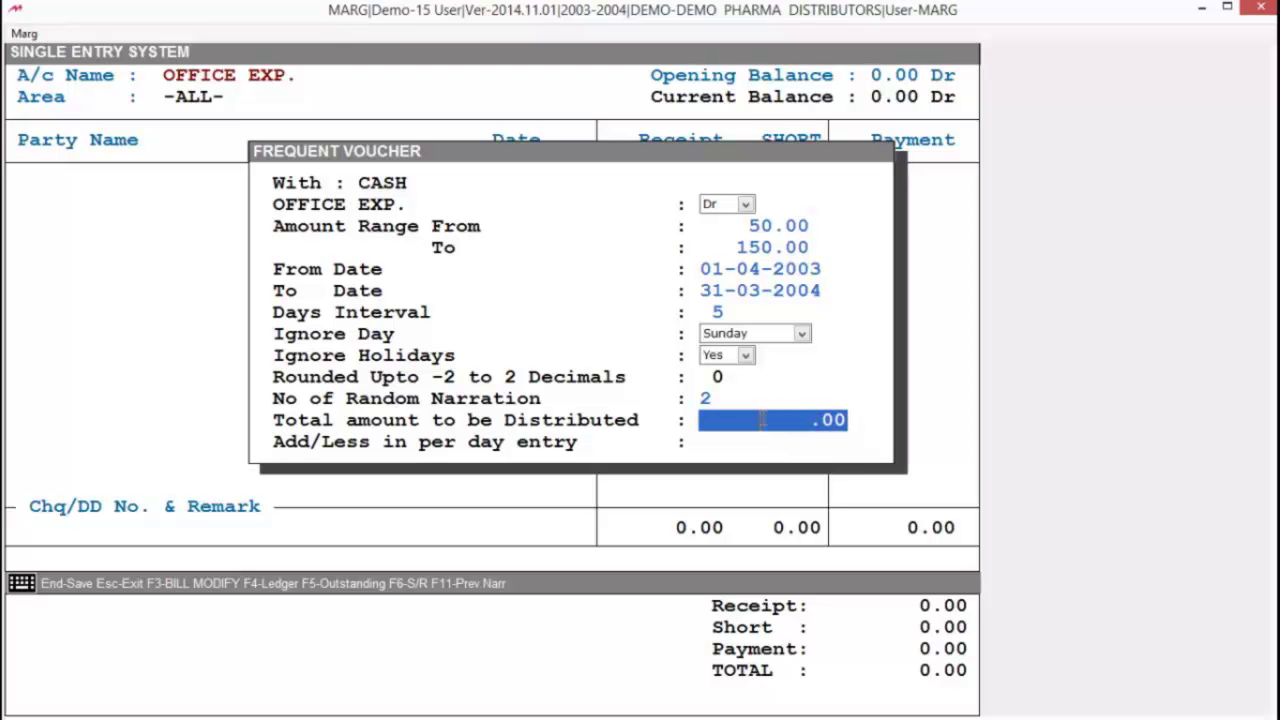
type("10000")
key("Return")
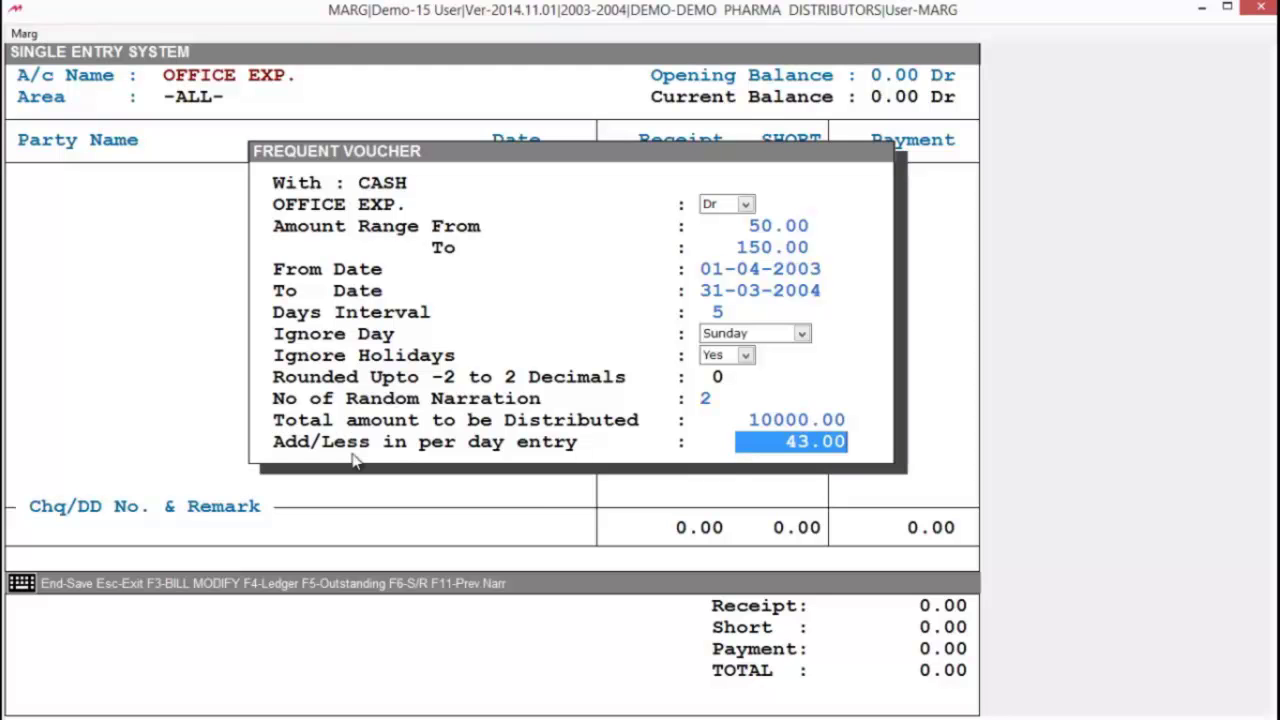
key("Return")
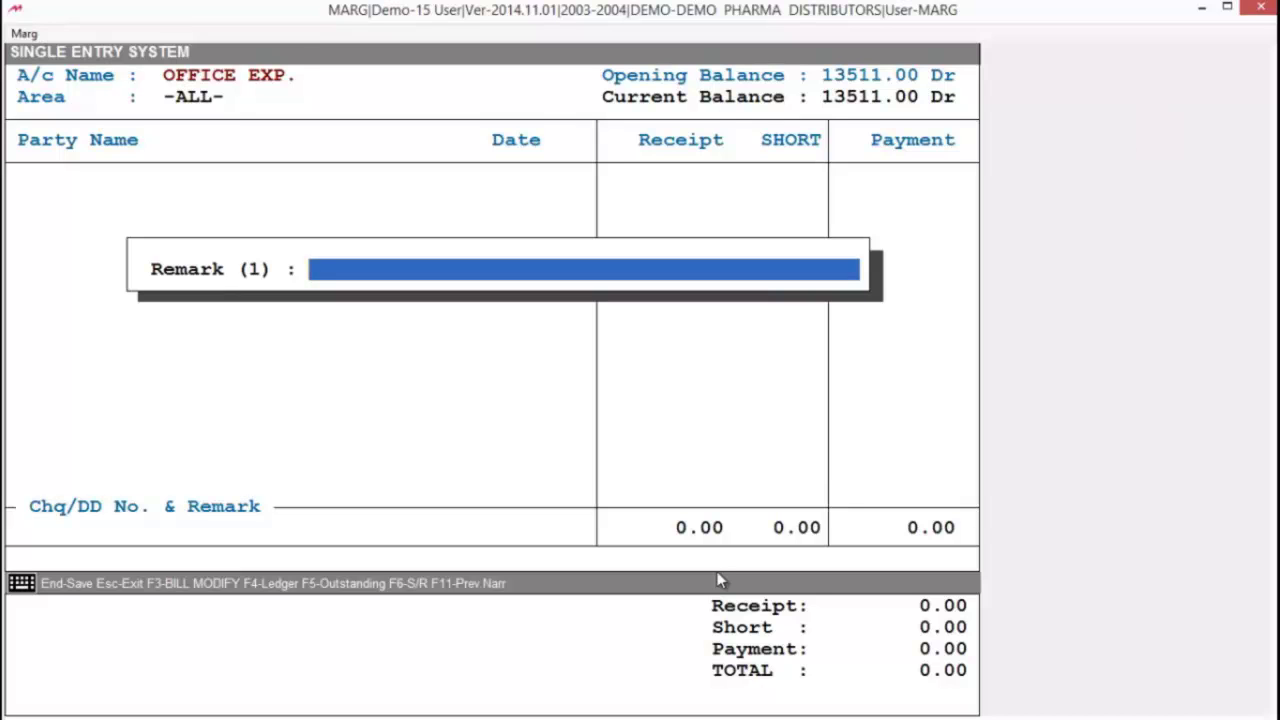
Enter the two random narrations "BEING CASH PAID FOR OOFICE EXP." and "BEIGN CASH PAID FOR OFFC MAINTAINENCE" and generate the vouchers
type("BEING CASH PAID FOR OOFICE EXP.")
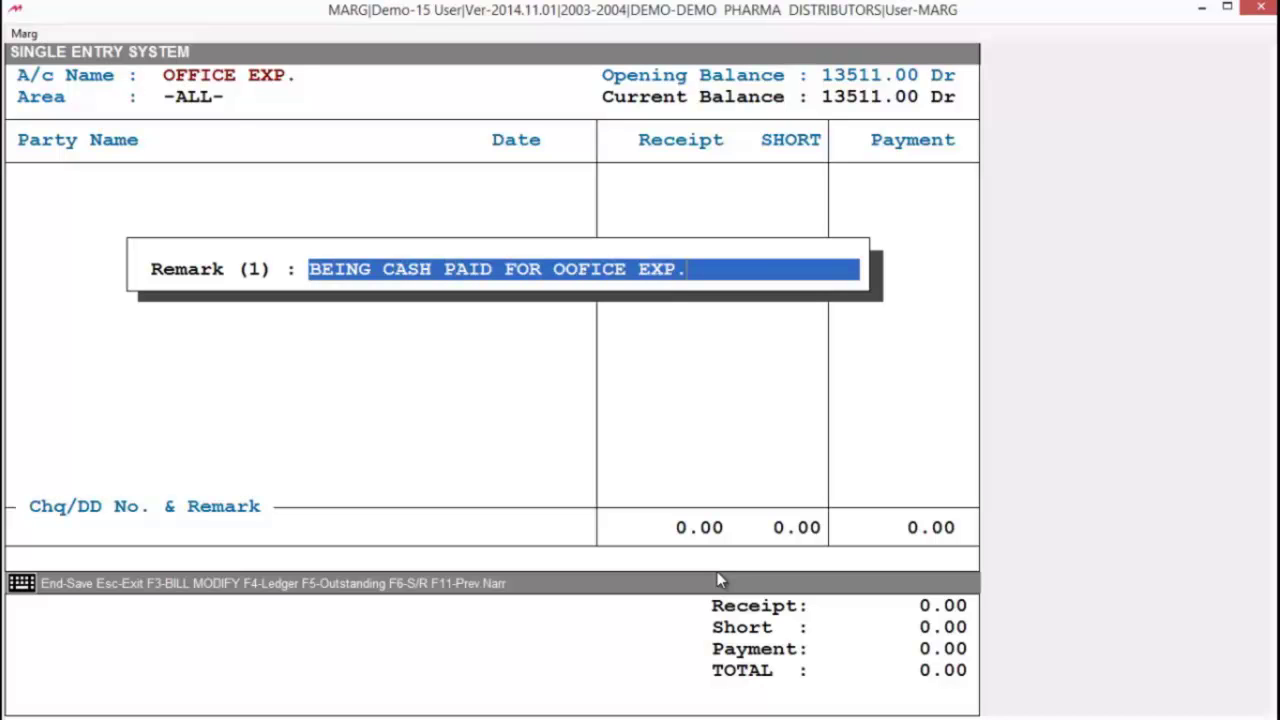
key("Return")
type("BE")
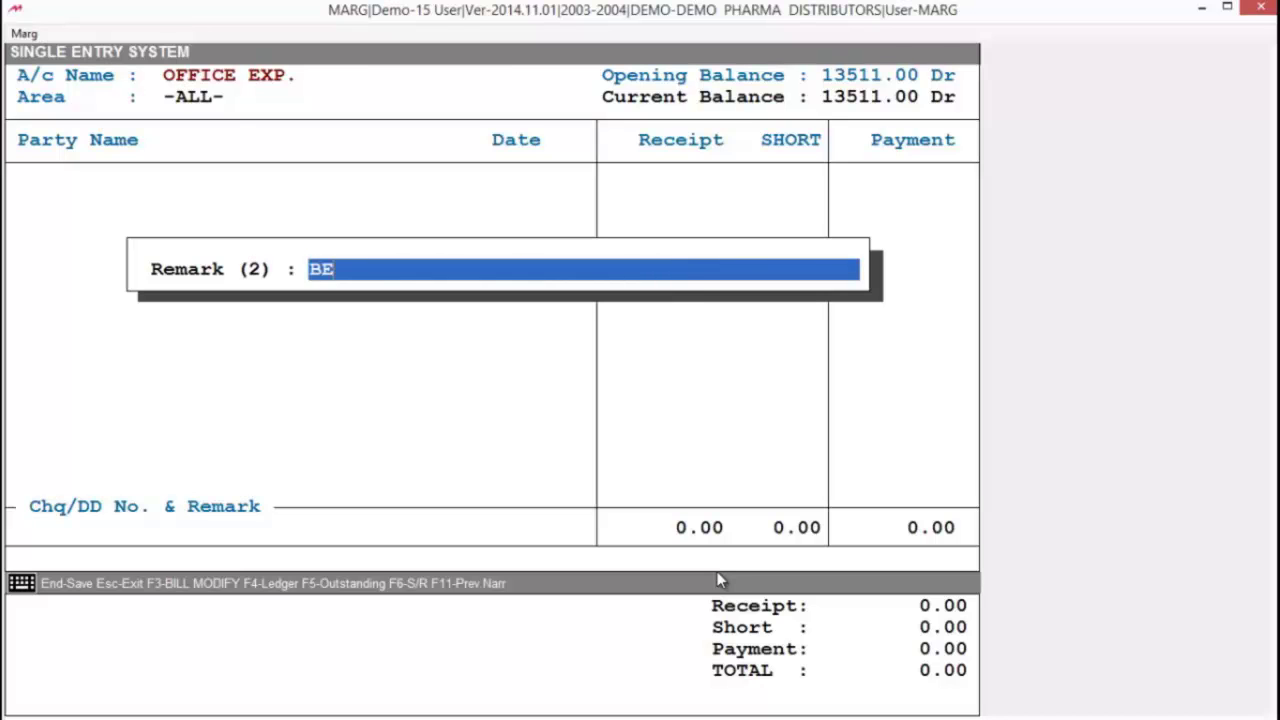
type("IGN CASH PAID FOR OFFC ")
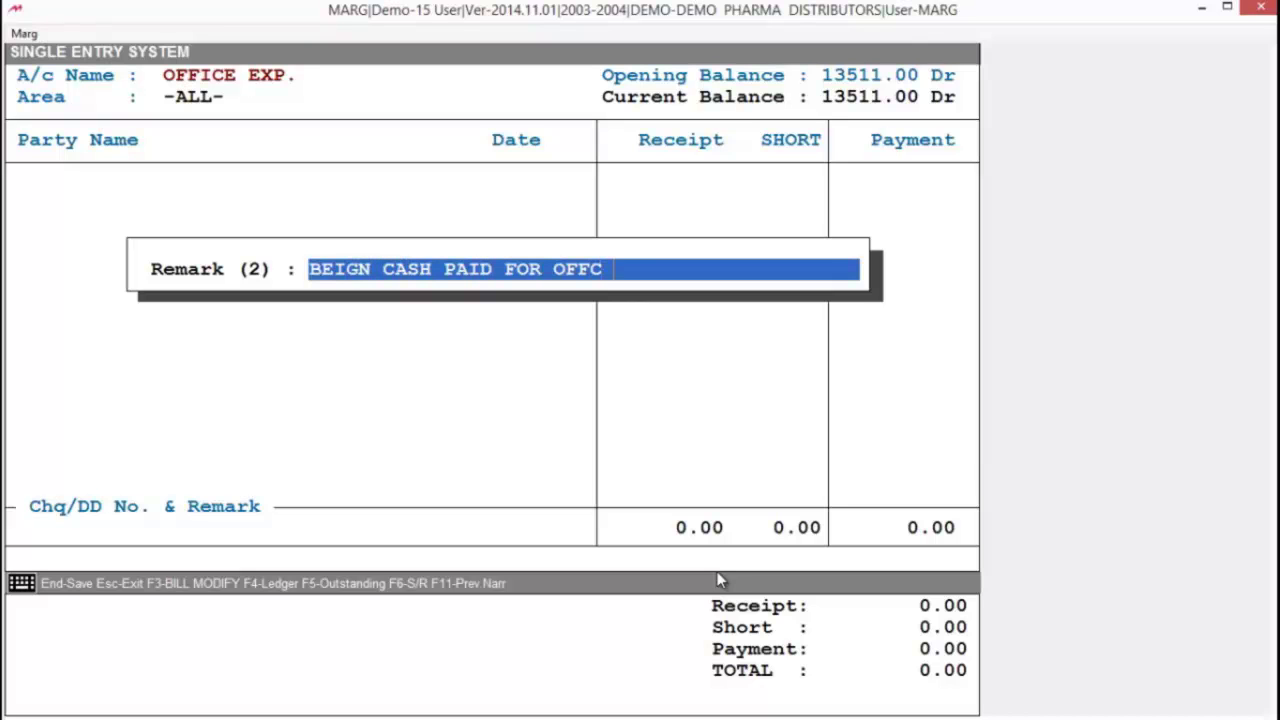
type("MAINTAINENCE")
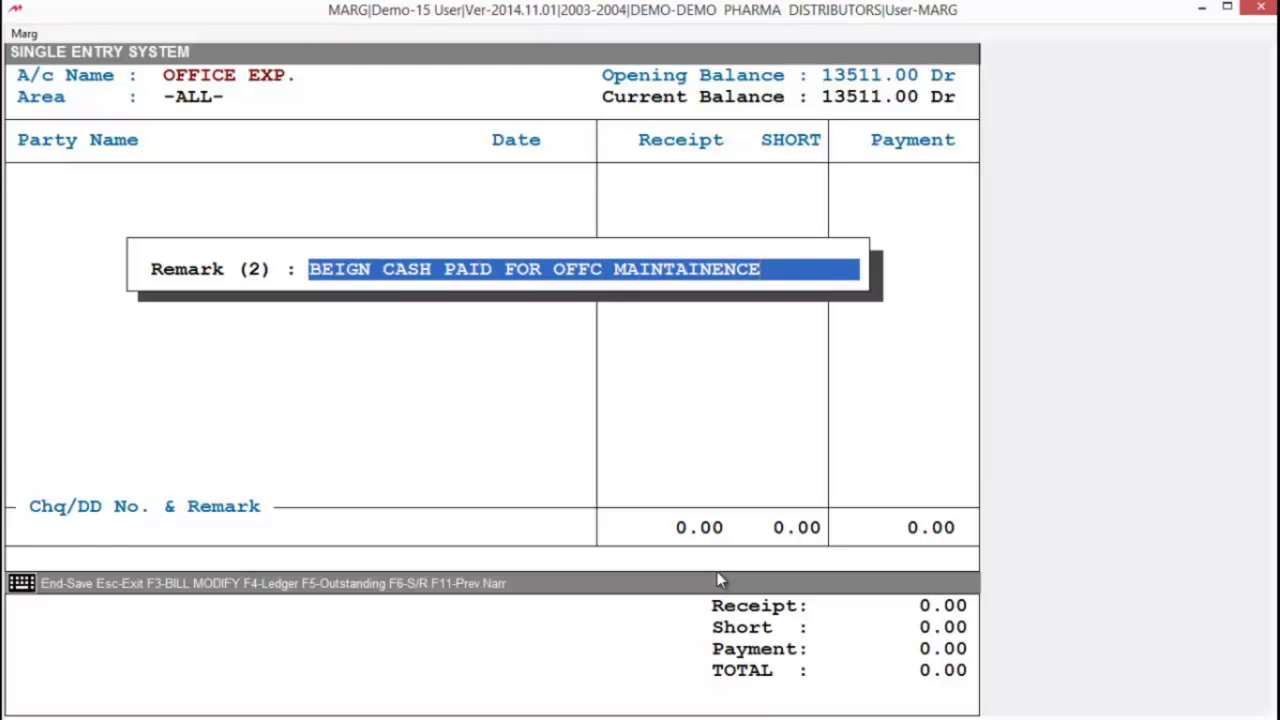
key("Return")
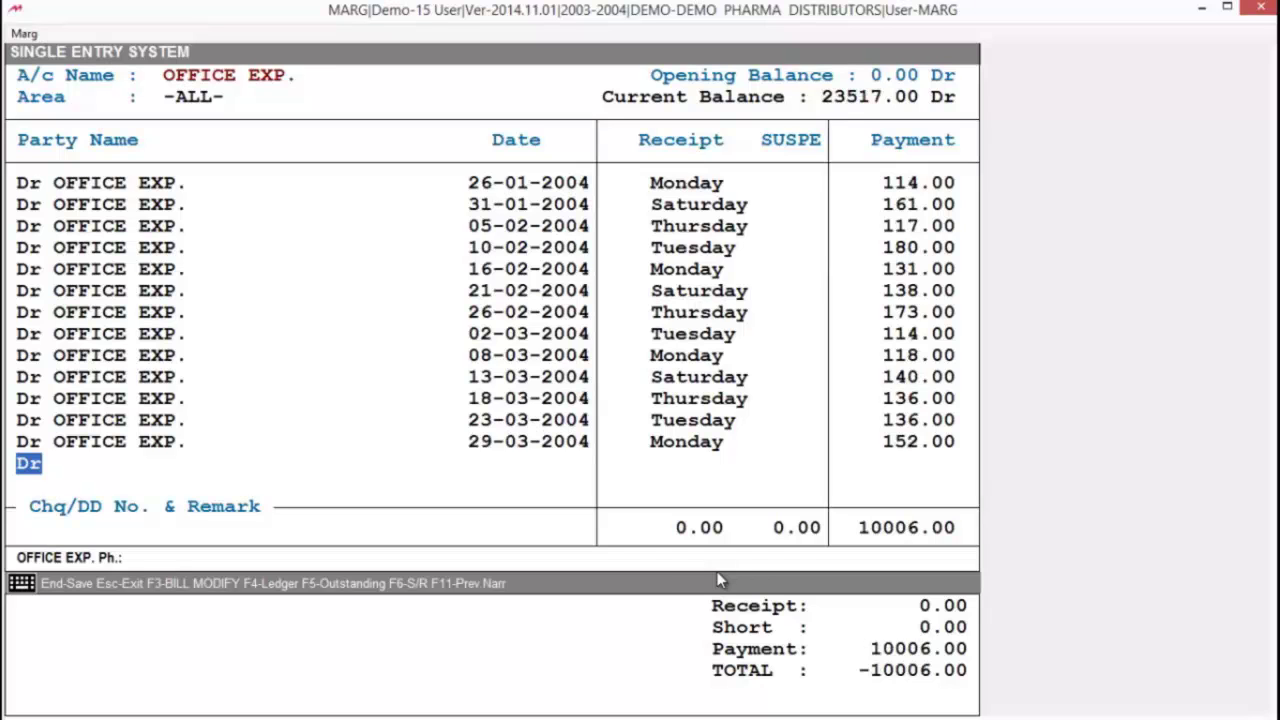
Review the dates, weekdays and payment amounts of the generated OFFICE EXP. vouchers, working back from the latest entries
key("Up")
key("Up")
key("Up")
key("Up")
key("Up")
key("Up")
key("Up")
key("Up")
key("Up")
key("Up")
key("Up")
key("Up")
key("Up")
key("Up")
key("Up")
key("Up")
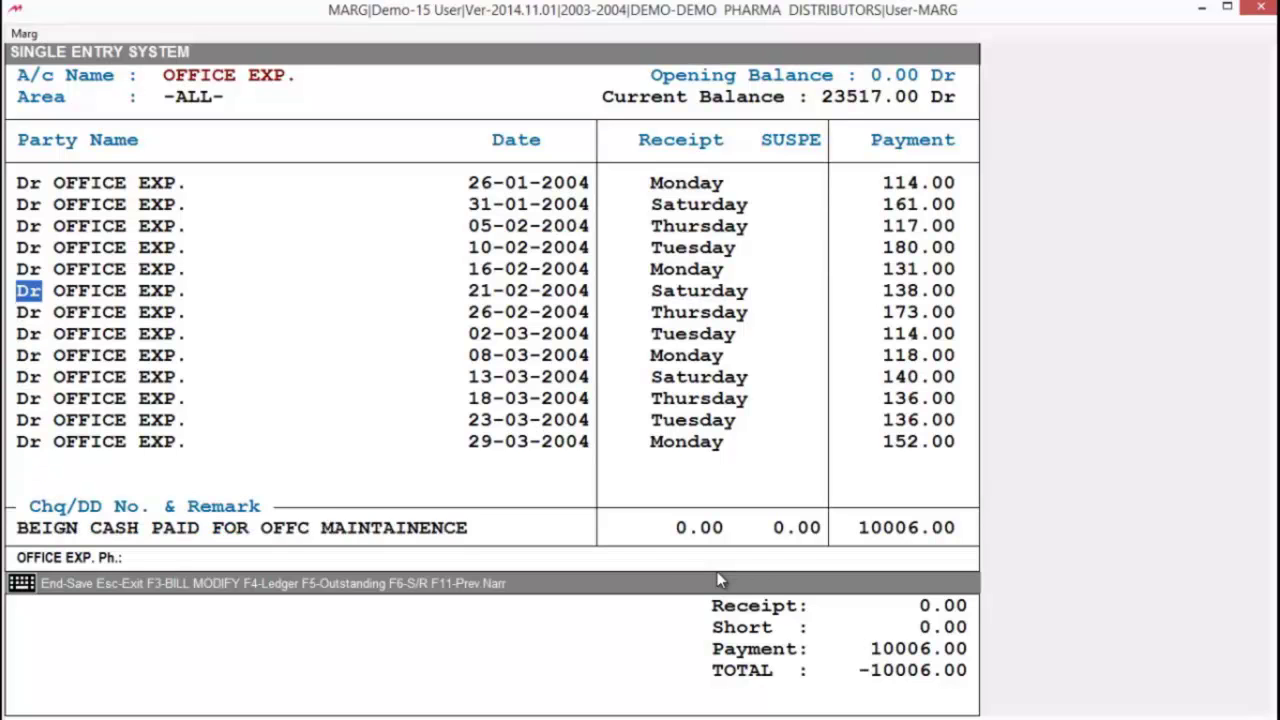
key("Up")
key("Up")
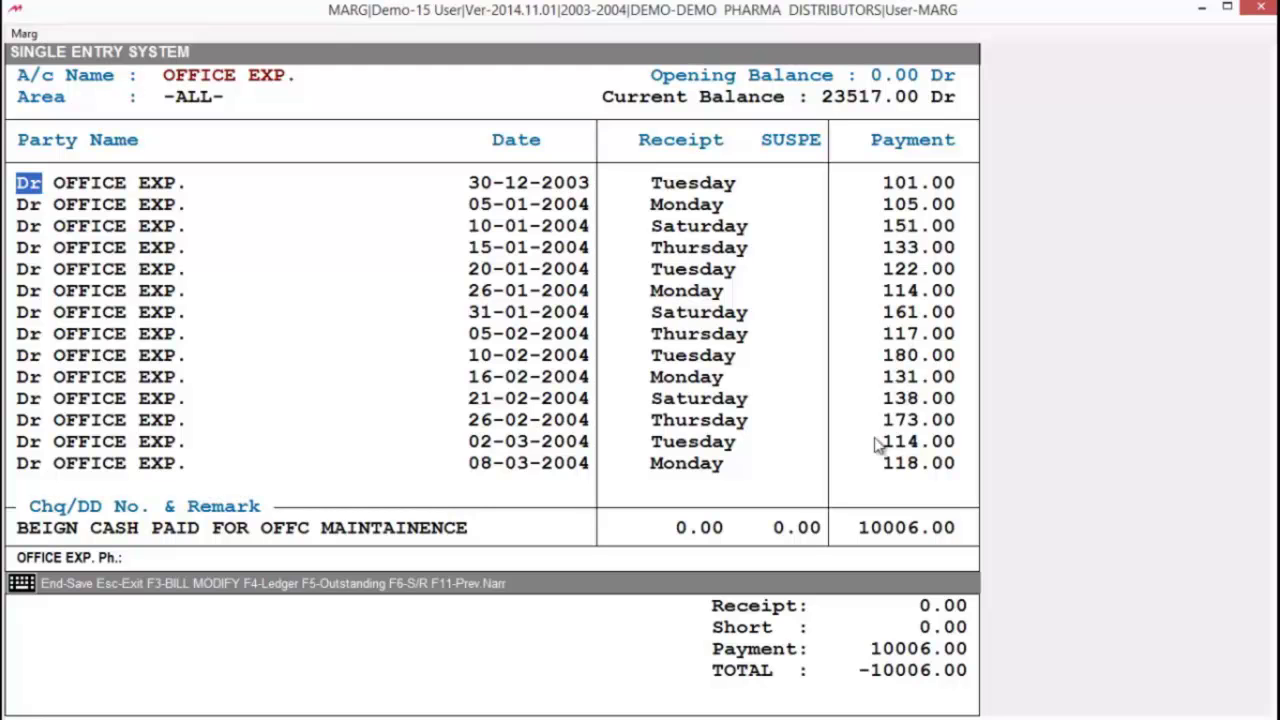
Browse the generated vouchers back and forth between November and March, comparing the narration attached to each entry
key("Down")
key("Down")
key("Down")
key("Down")
key("Down")
key("Down")
key("Down")
key("Down")
key("Down")
key("Down")
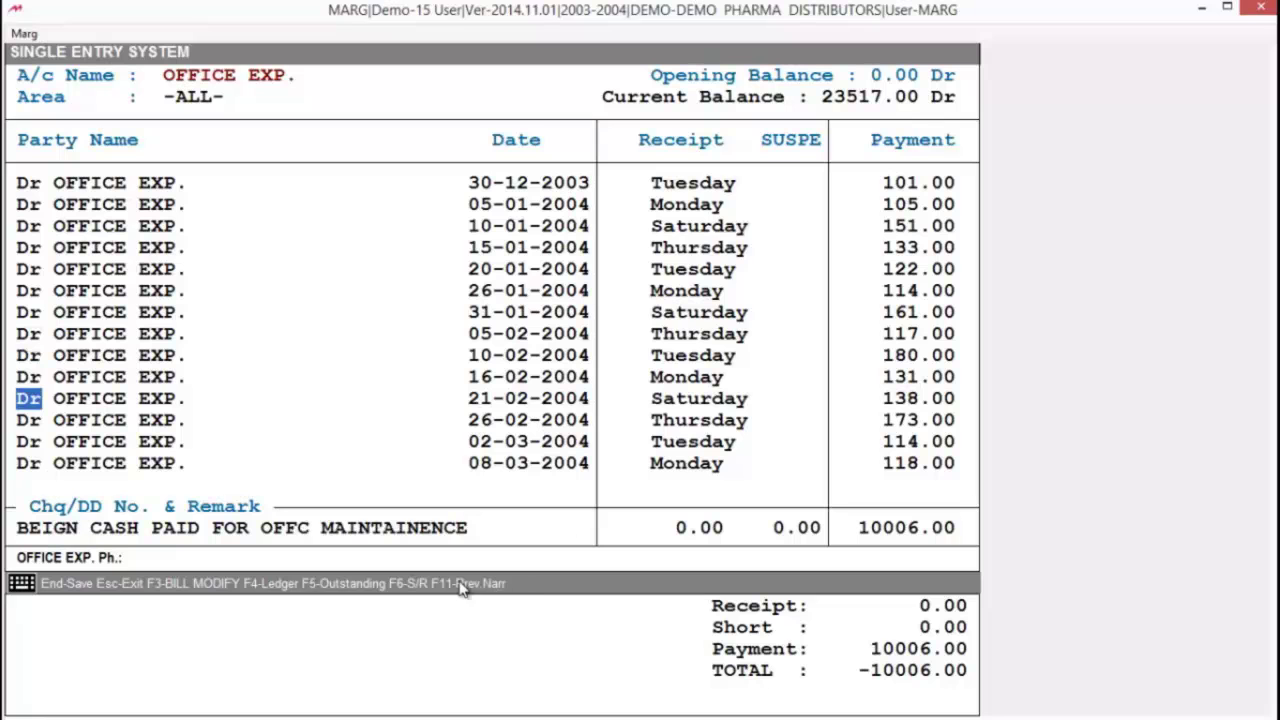
key("Up")
key("Up")
key("Up")
key("Up")
key("Up")
key("Up")
key("Up")
key("Up")
key("Up")
key("Up")
key("Up")
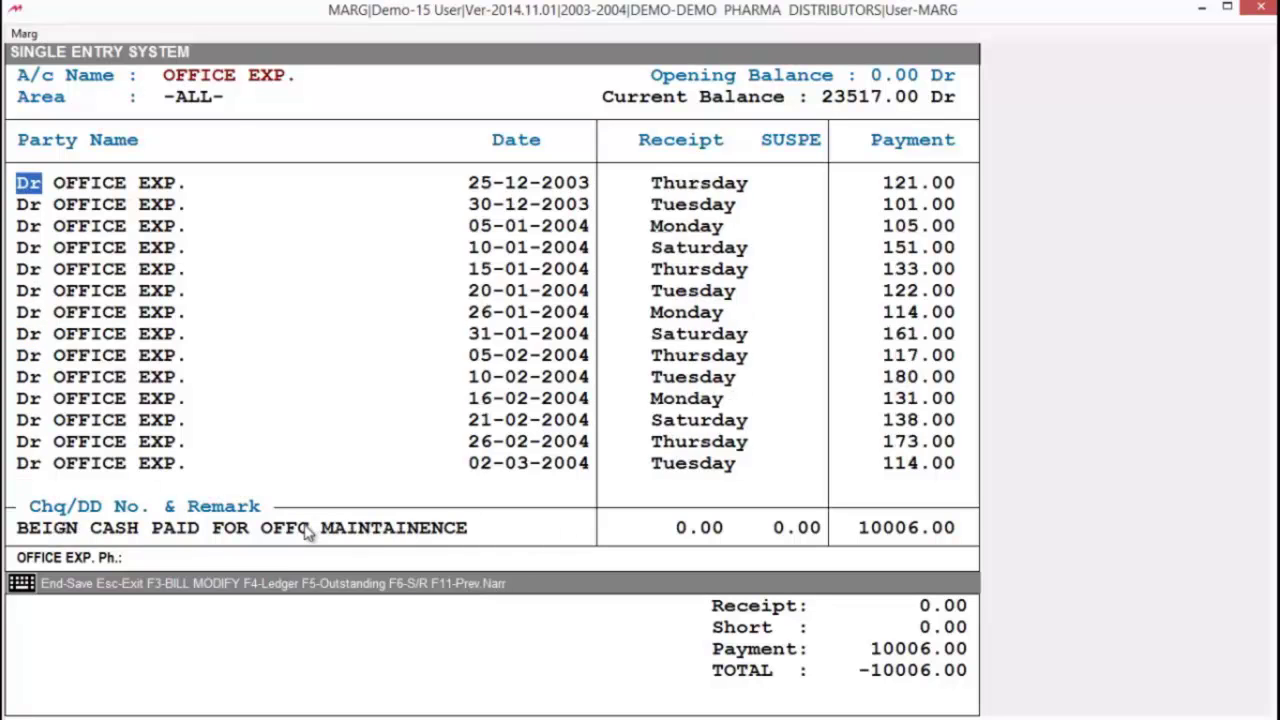
key("Up")
key("Up")
key("Up")
key("Up")
key("Up")
key("Up")
key("Up")
key("Up")
key("Up")
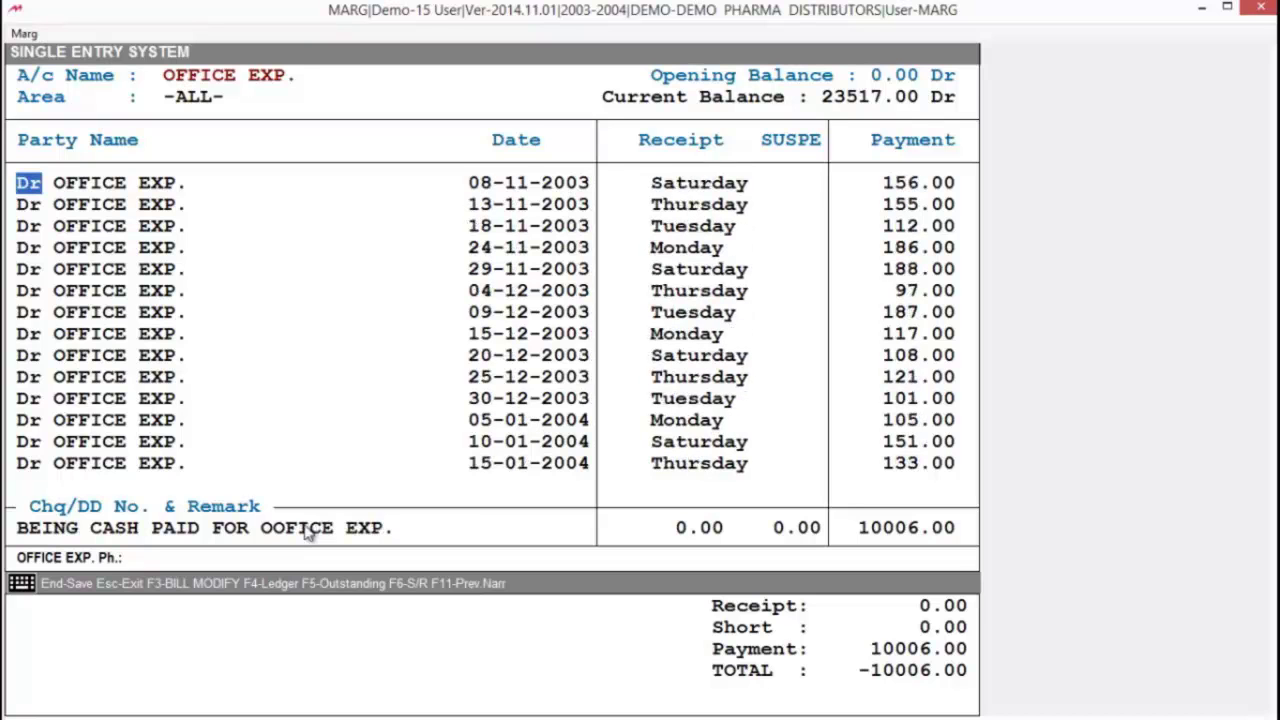
key("End")
key("Up")
key("Up")
key("Up")
key("Up")
key("Up")
key("Up")
key("Up")
key("Up")
key("Up")
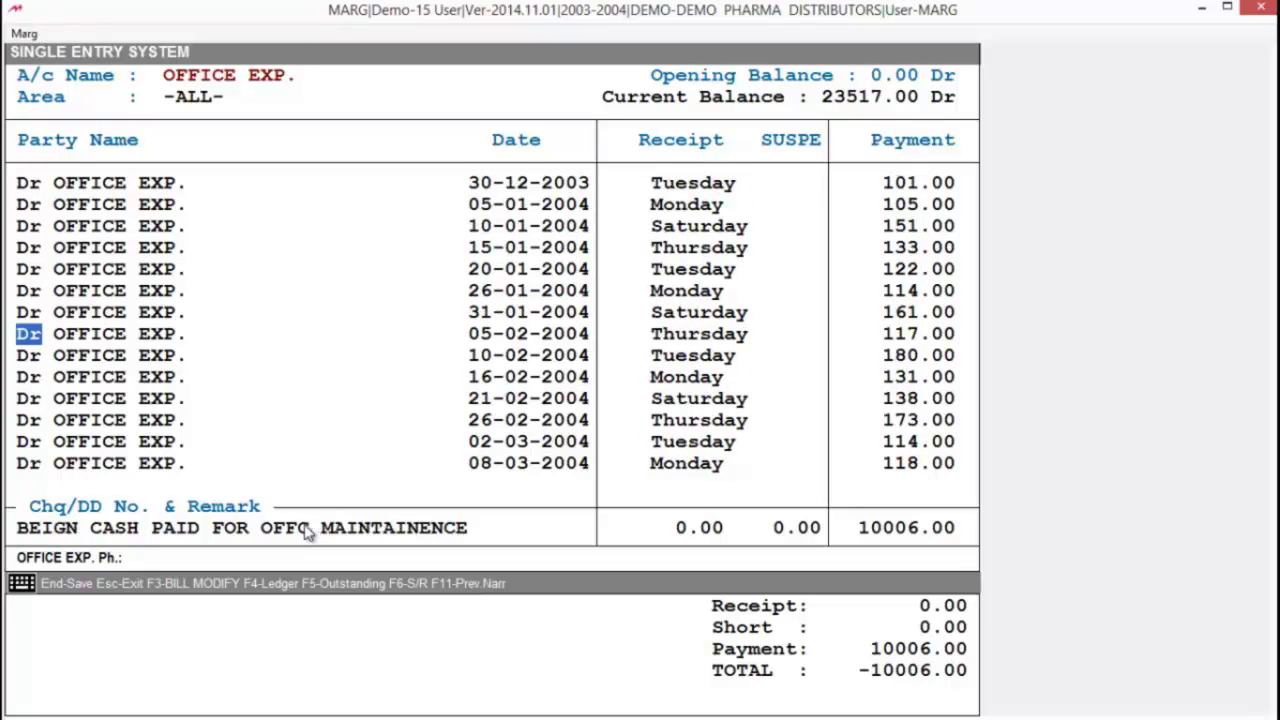
key("Up")
key("Up")
key("Up")
key("Up")
key("Up")
key("Up")
key("Up")
key("Up")
key("Up")
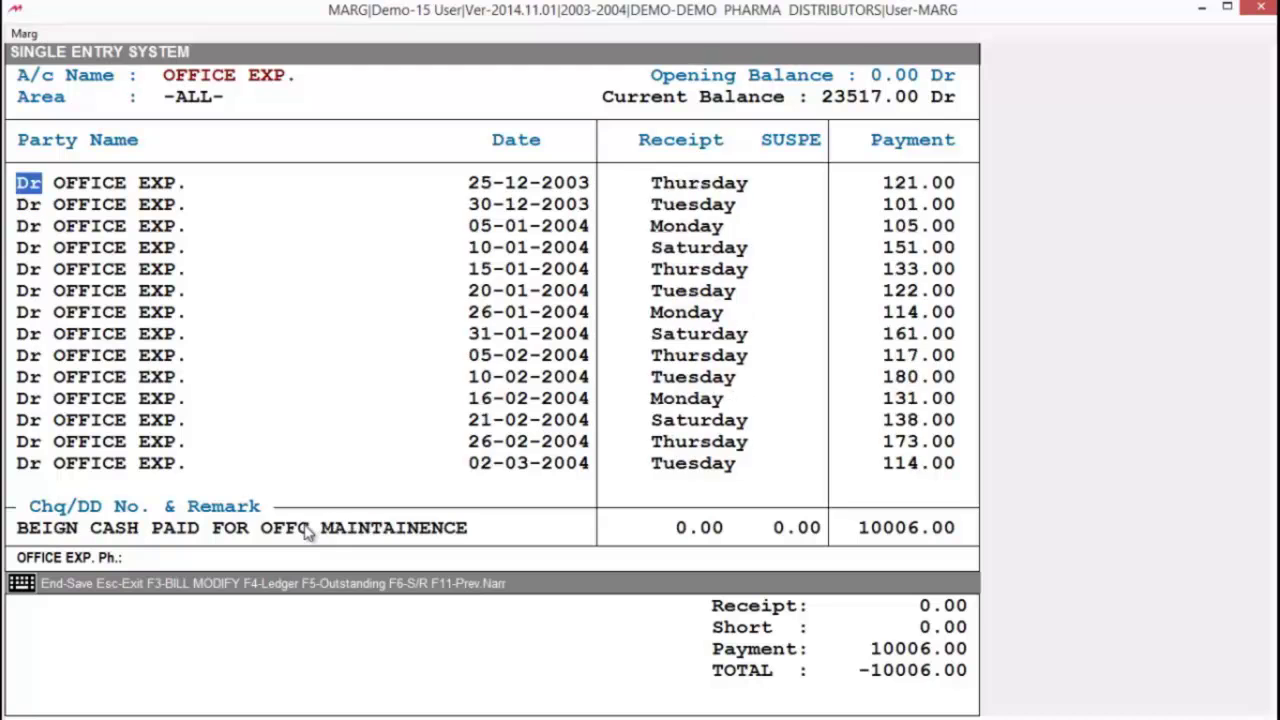
key("Up")
key("Up")
key("Up")
key("Up")
key("Up")
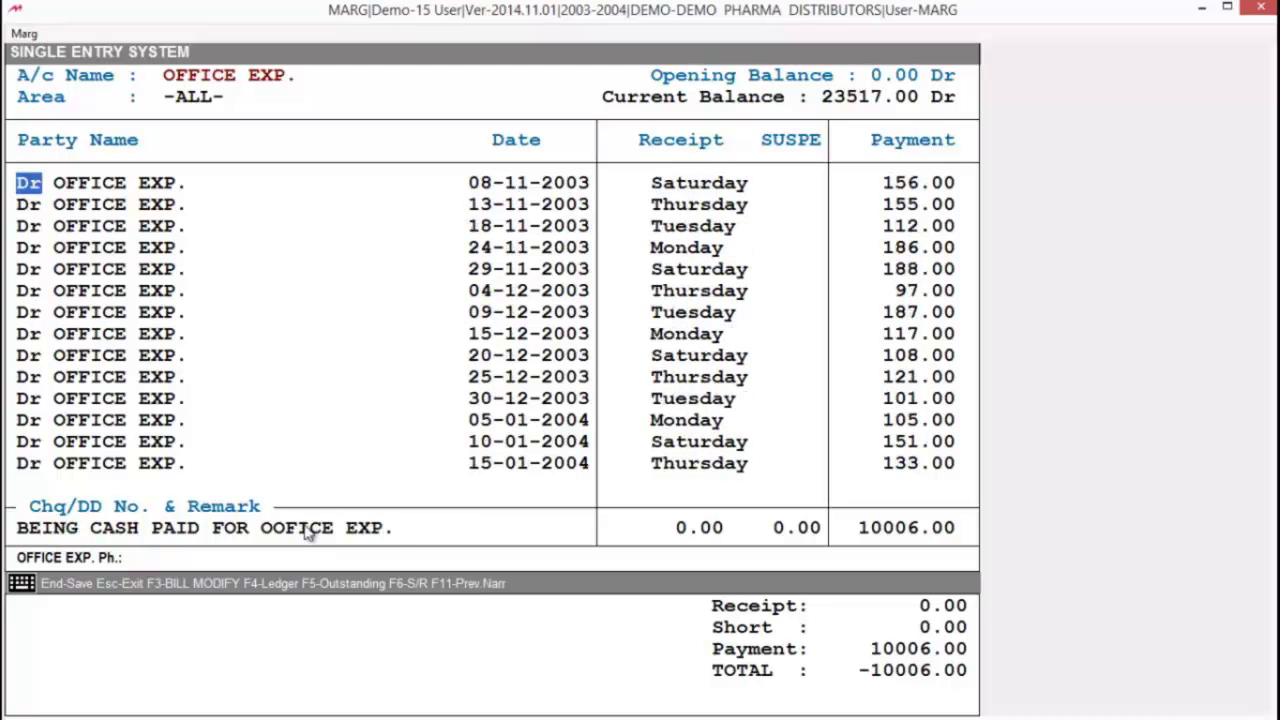
Save the generated OFFICE EXP. cash vouchers
key("End")
key("Return")
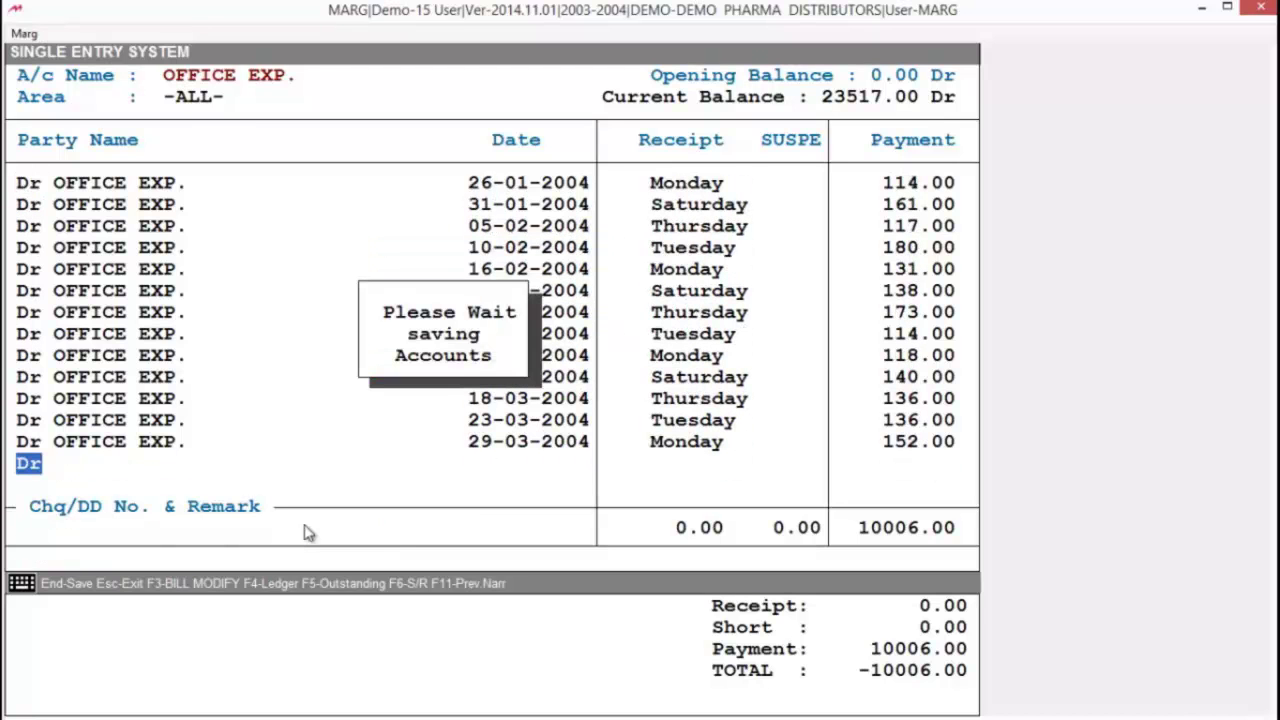
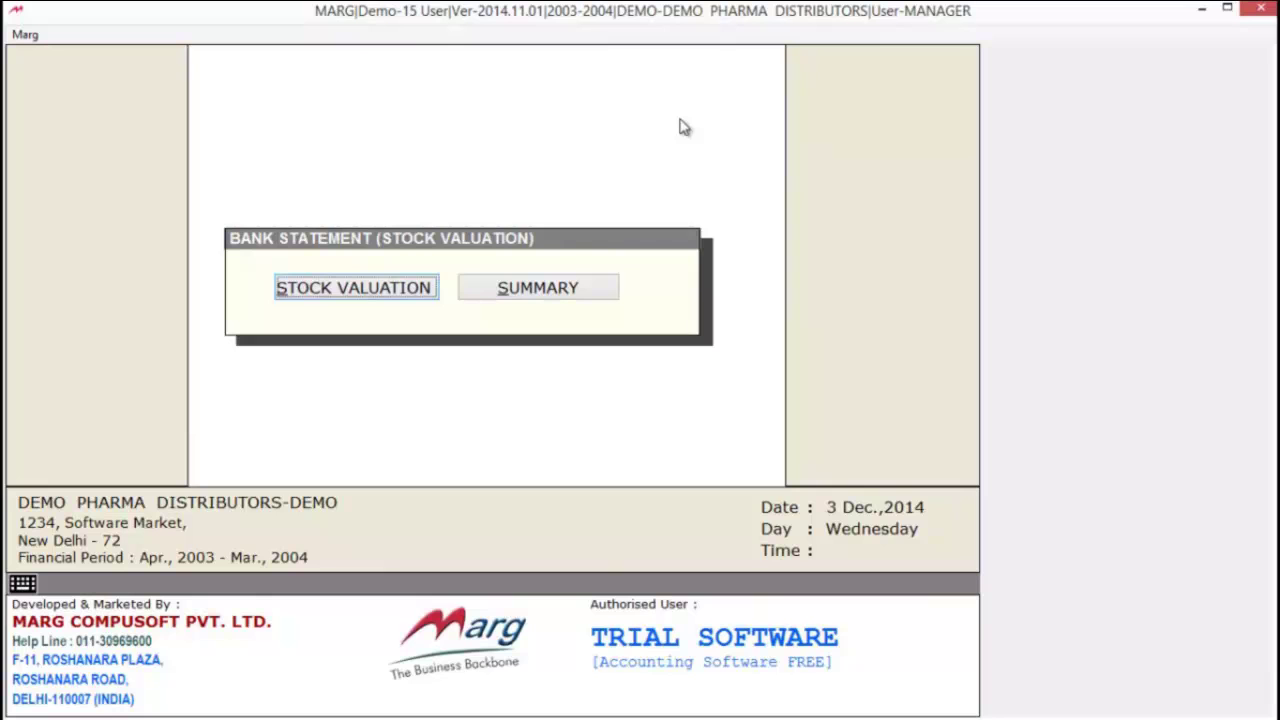
Open the Stock Valuation options of the bank statement report
key("Return")
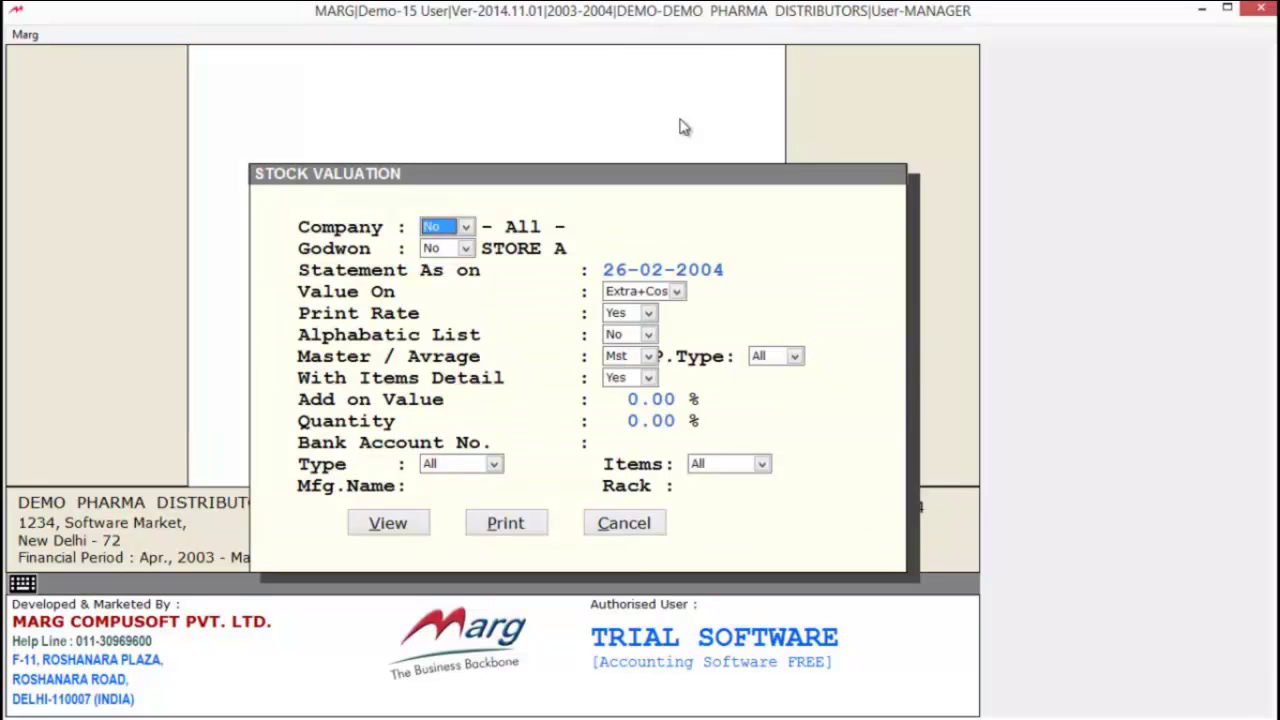
key("y")
key("Return")
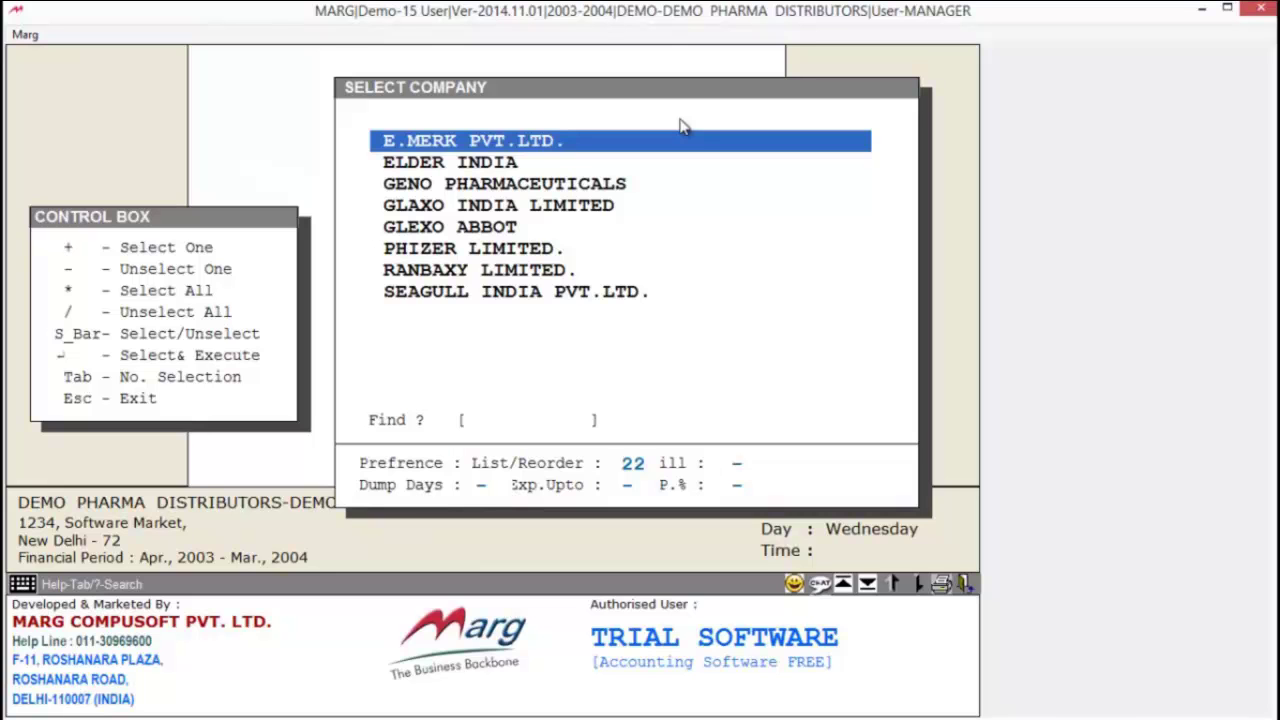
key("Escape")
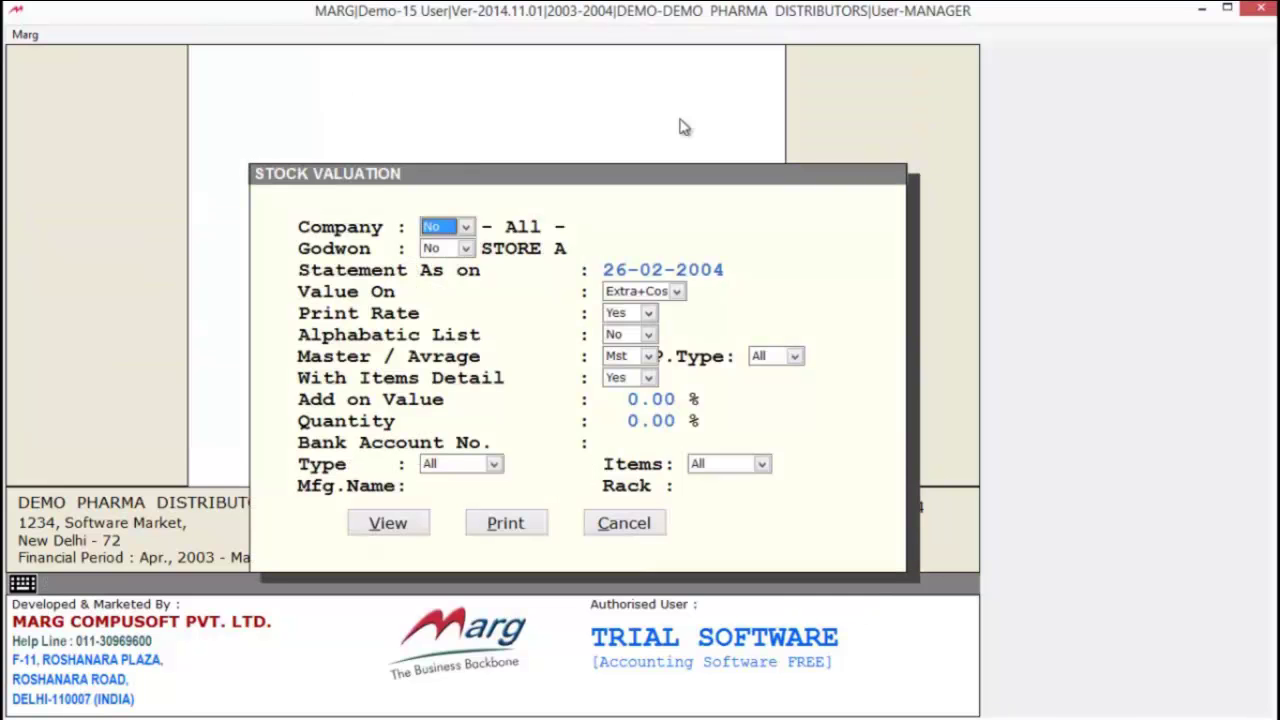
Keep Company and Godwon at No, the statement date at 26-02-2004 and the valuation basis at Extra+Cost
key("Return")
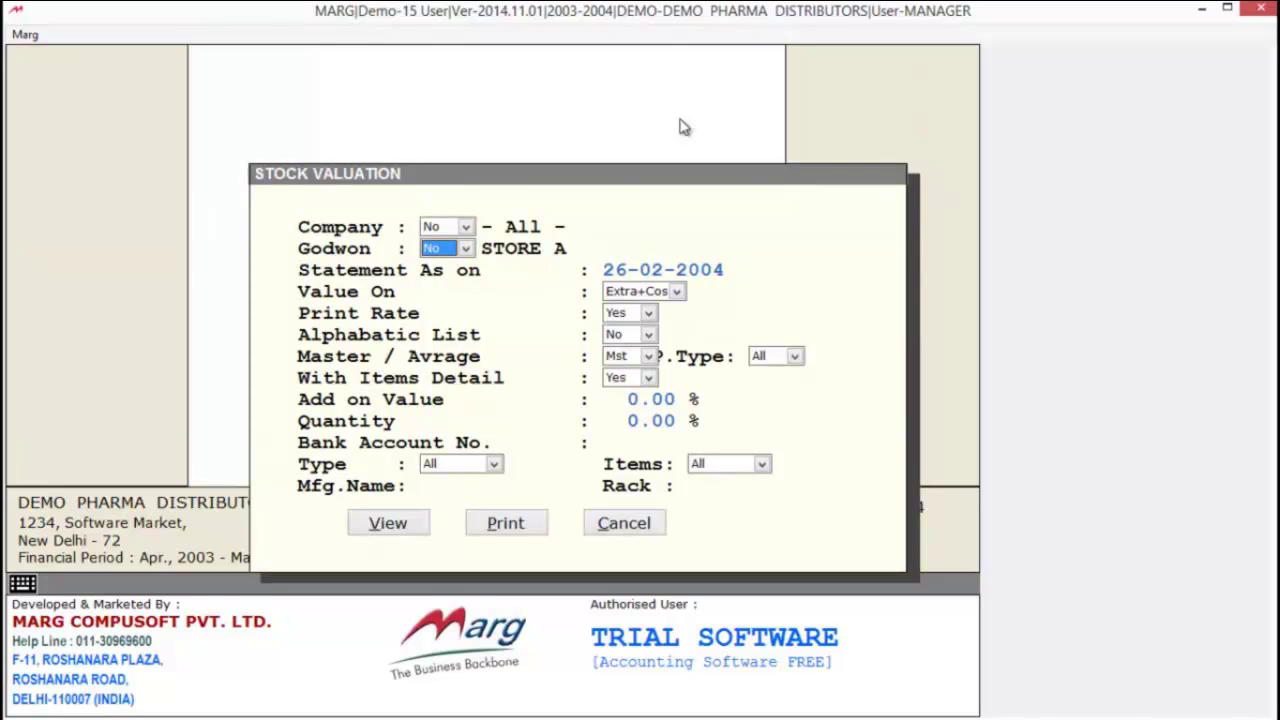
key("Return")
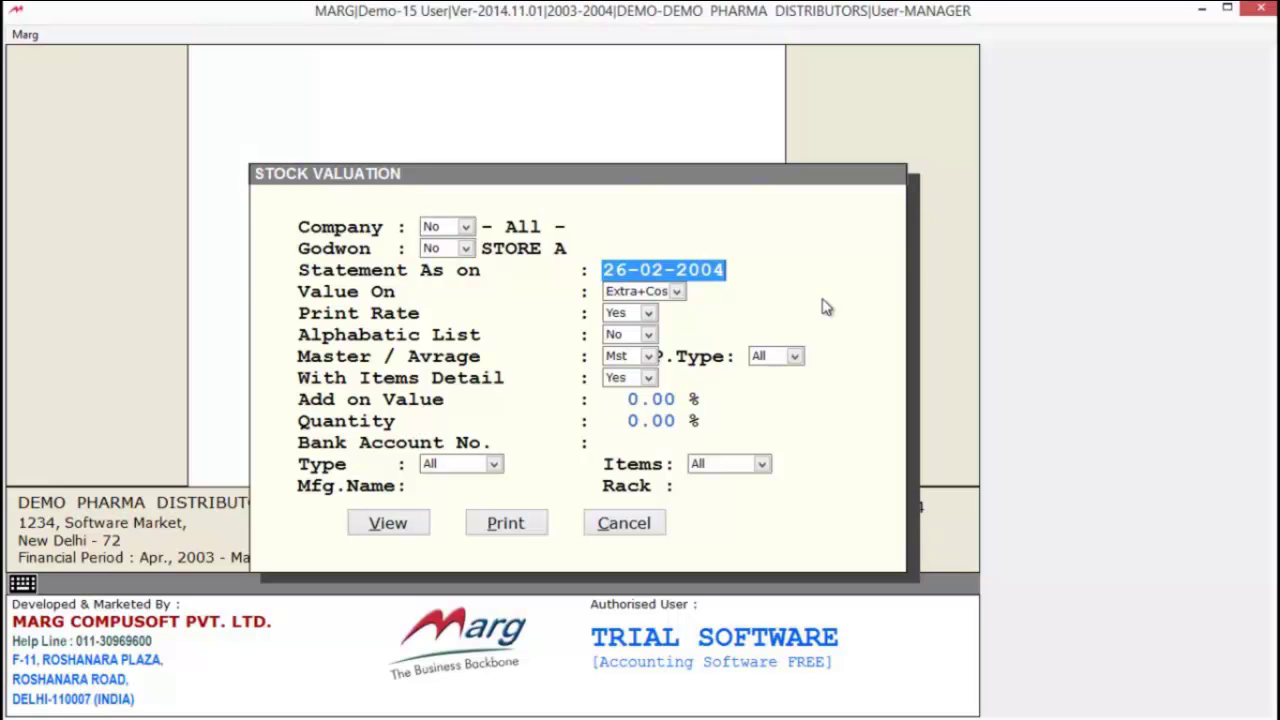
key("Return")
key("alt+Down")
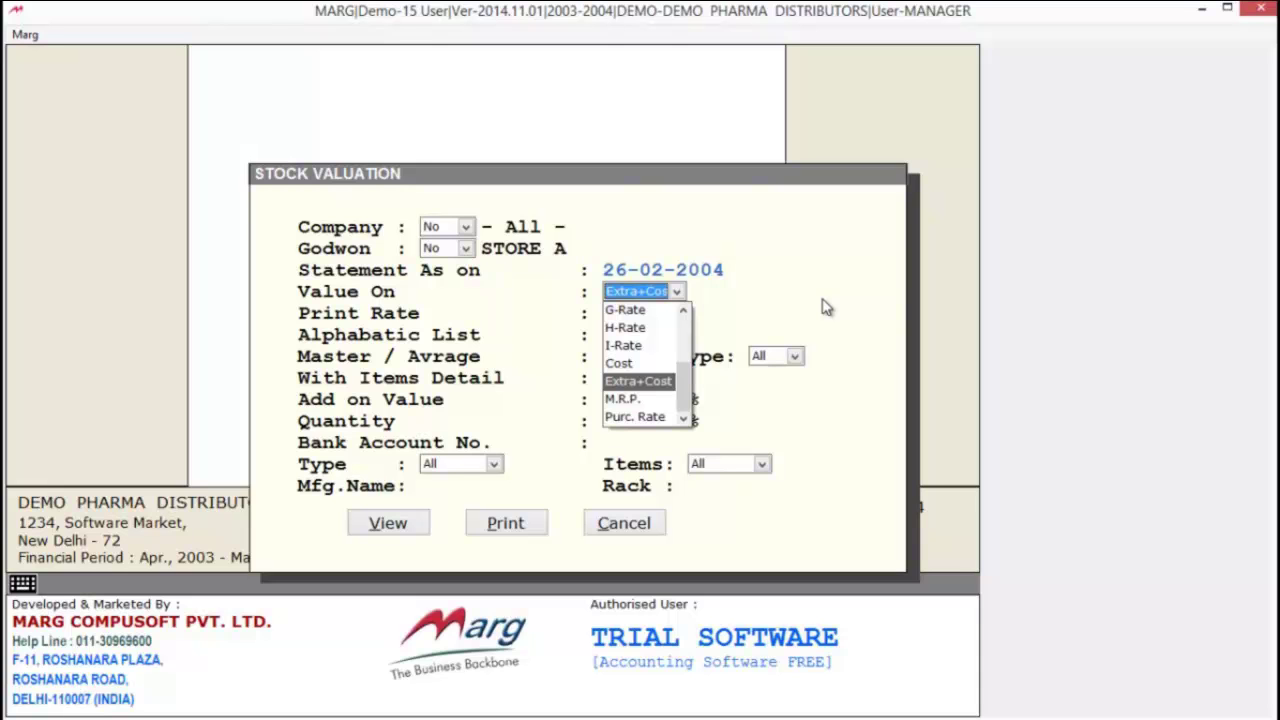
key("Return")
key("Return")
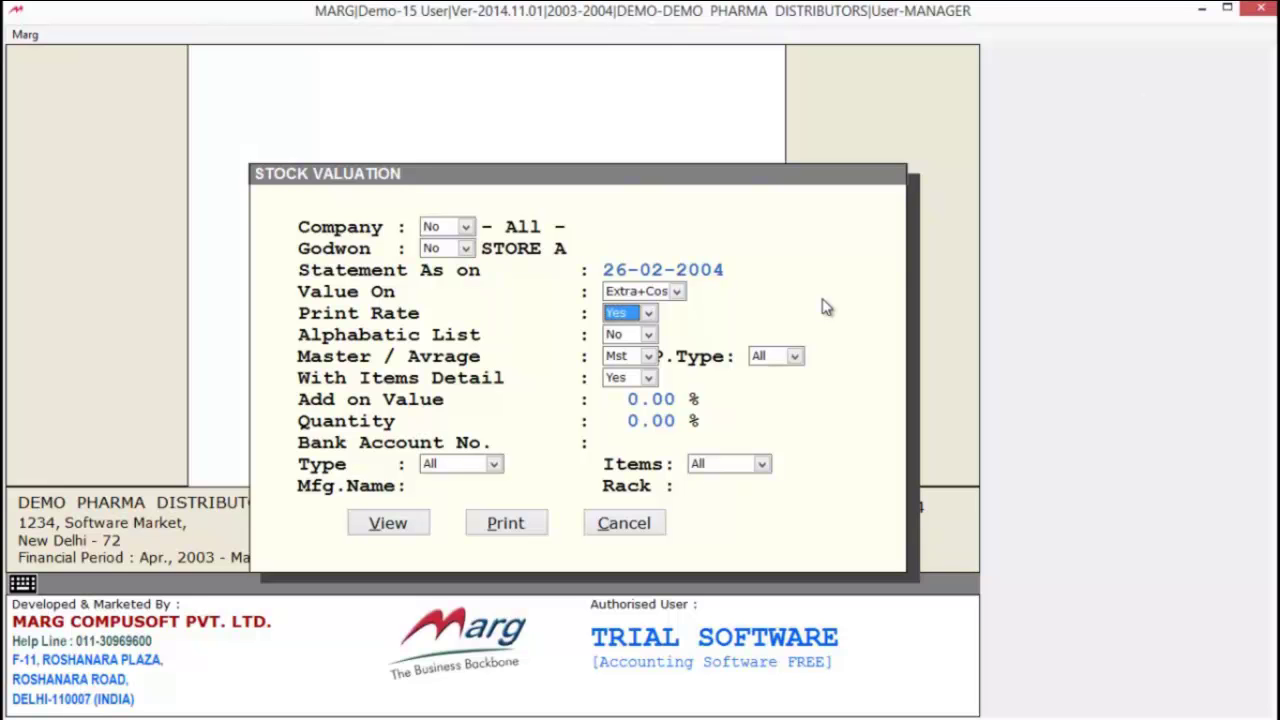
Keep Print Rate at Yes, Alphabatic List at No, Master / Avrage at Mst and With Items Detail at Yes
key("Return")
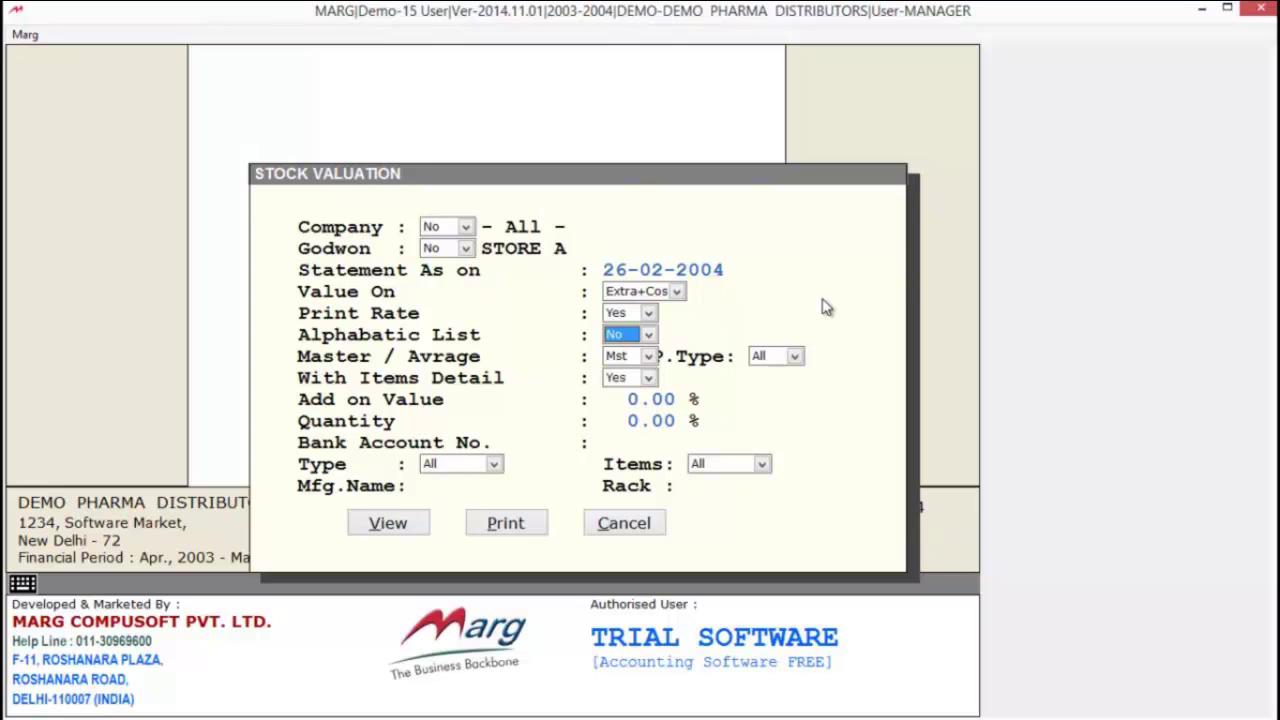
key("Return")
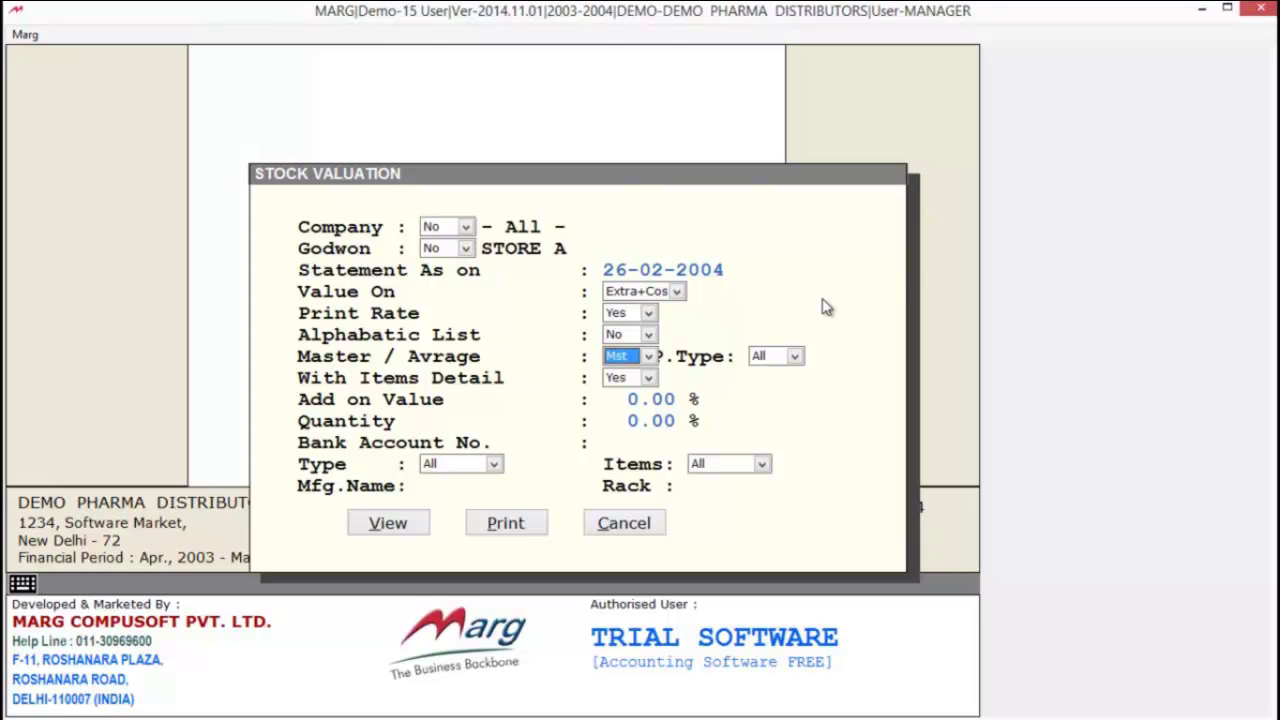
key("Return")
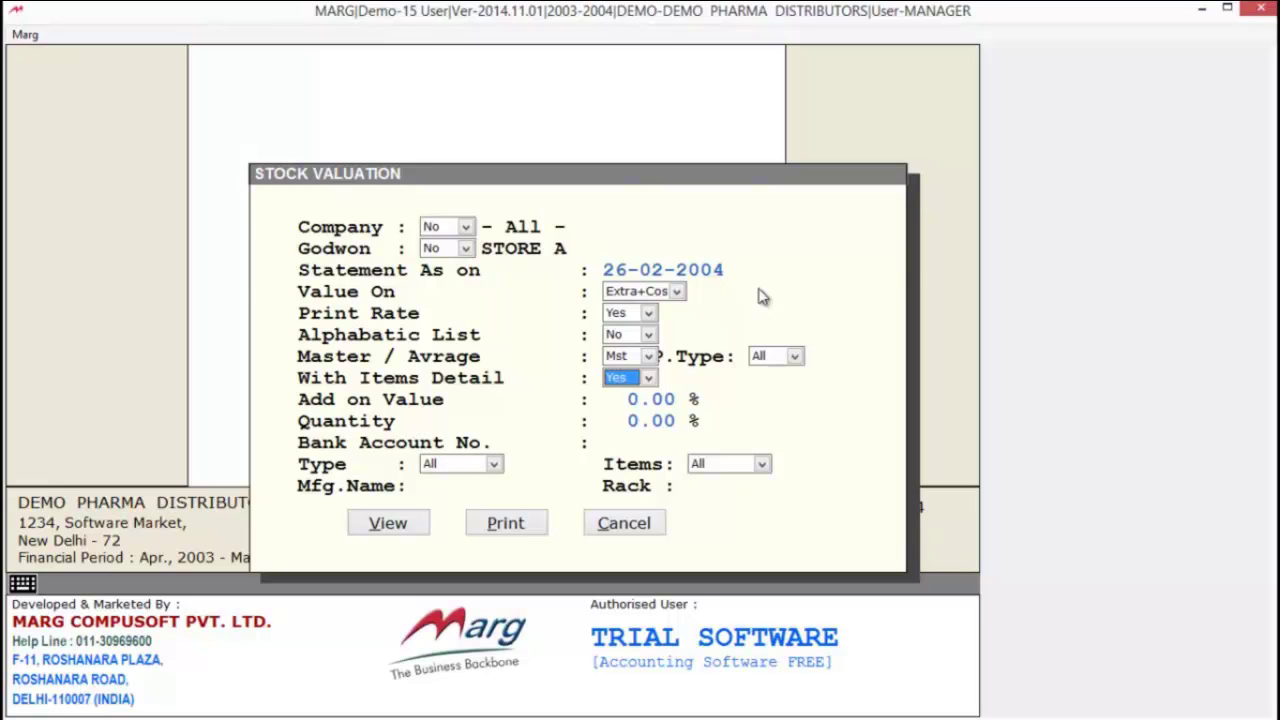
key("Return")
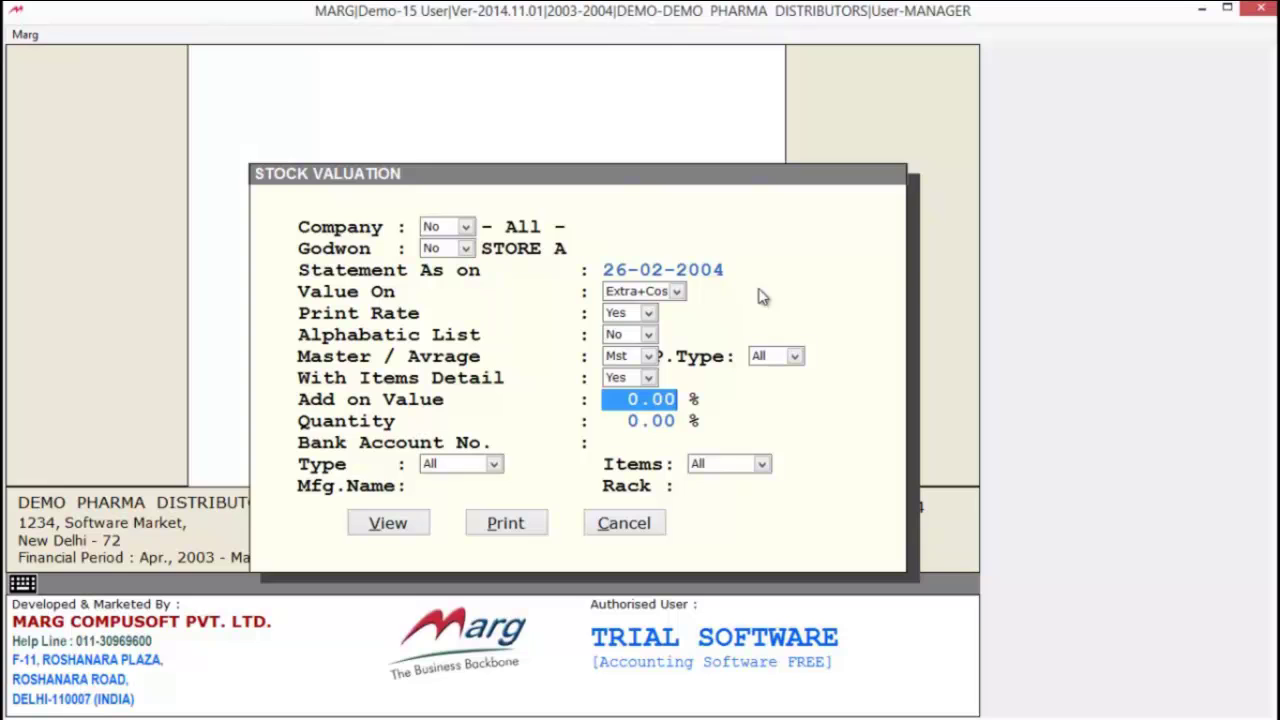
Leave Add on Value and Quantity at 0.00 %, the bank account number empty and Type at All, and display the stock valuation
key("Return")
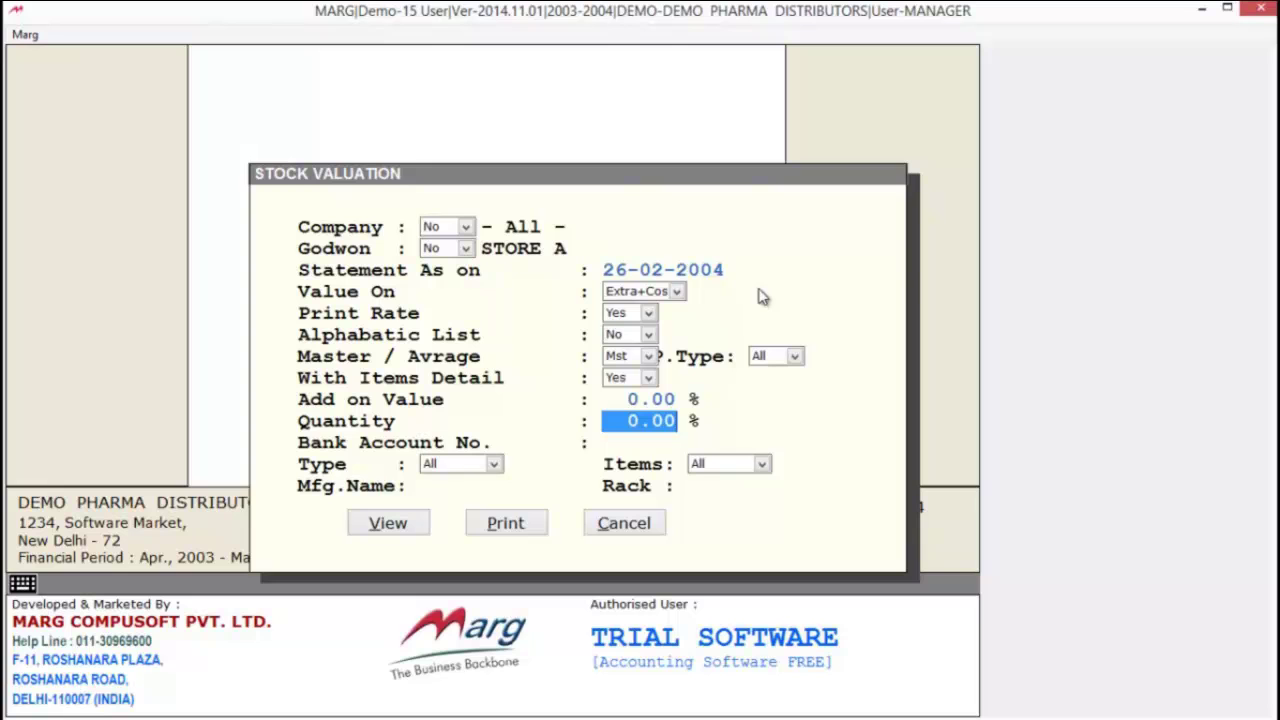
key("Return")
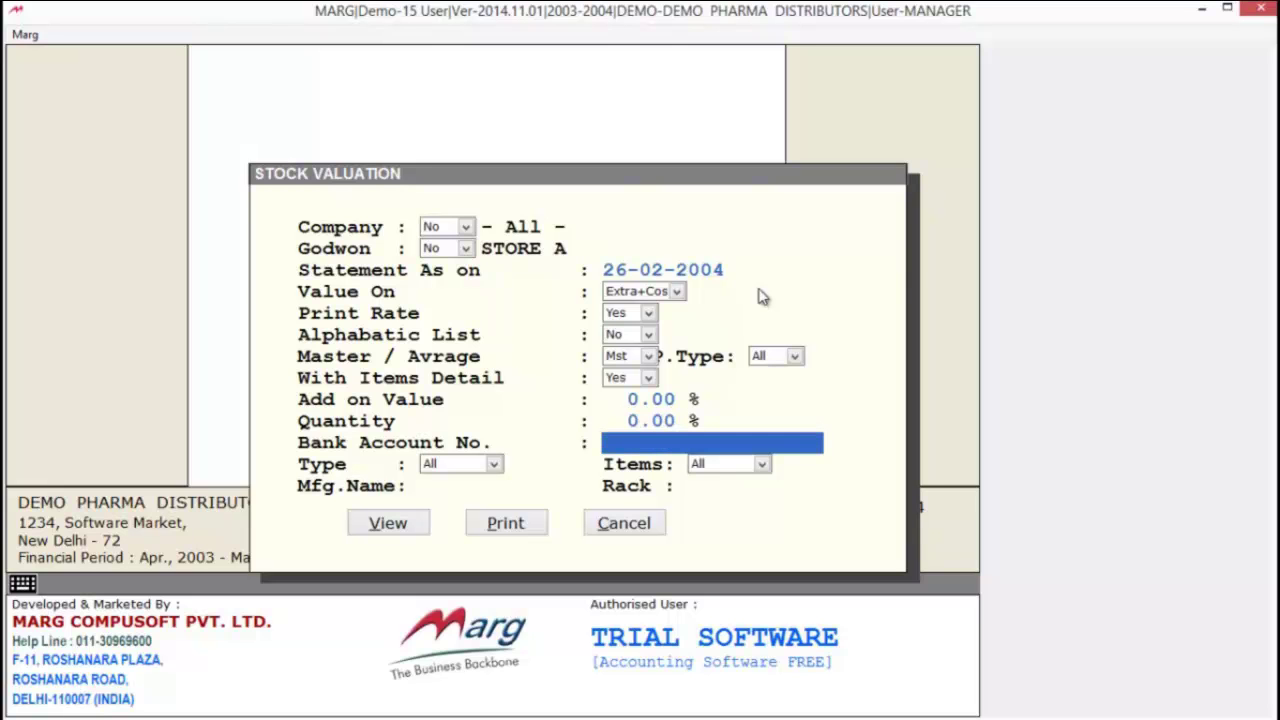
key("Return")
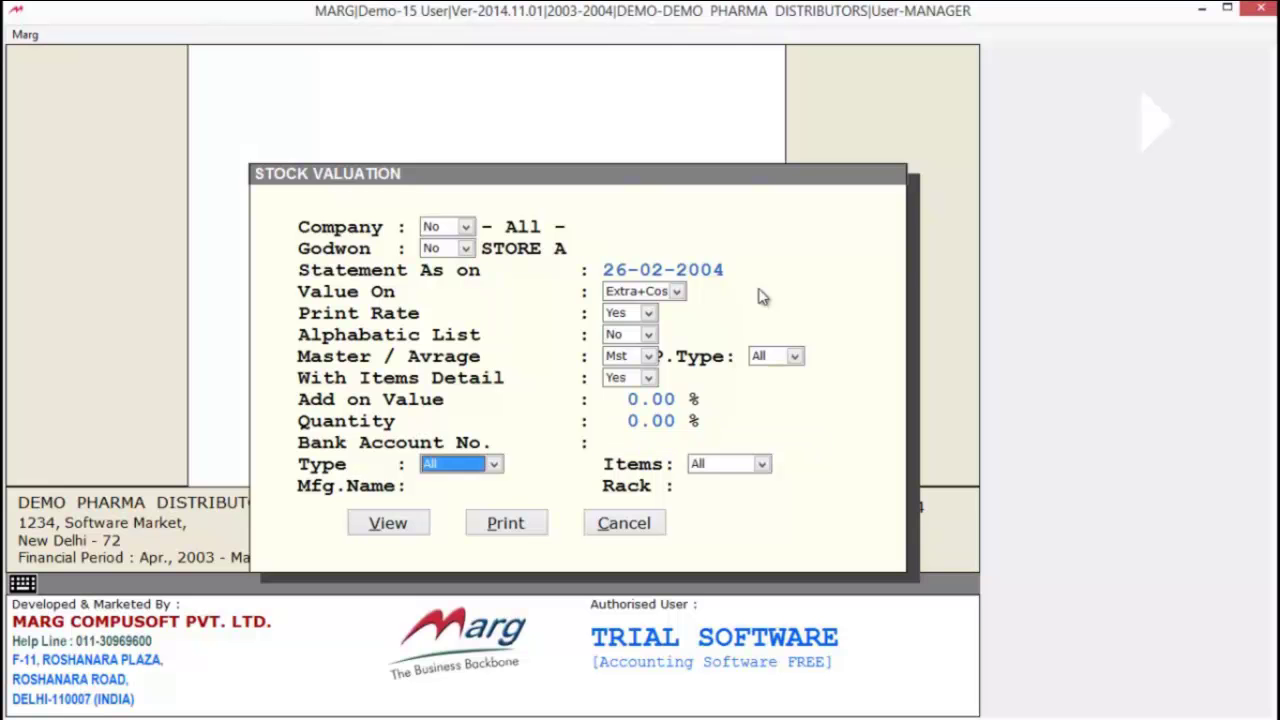
key("Return")
Look through the E.MERK PVT.LTD. items in the stock valuation with their closing quantities, rates and values, and return to the report's start
key("Down")
key("Down")
key("Down")
key("Down")
key("Down")
key("Down")
key("Down")
key("Down")
key("Down")
key("Down")
key("Down")
key("Down")
key("Down")
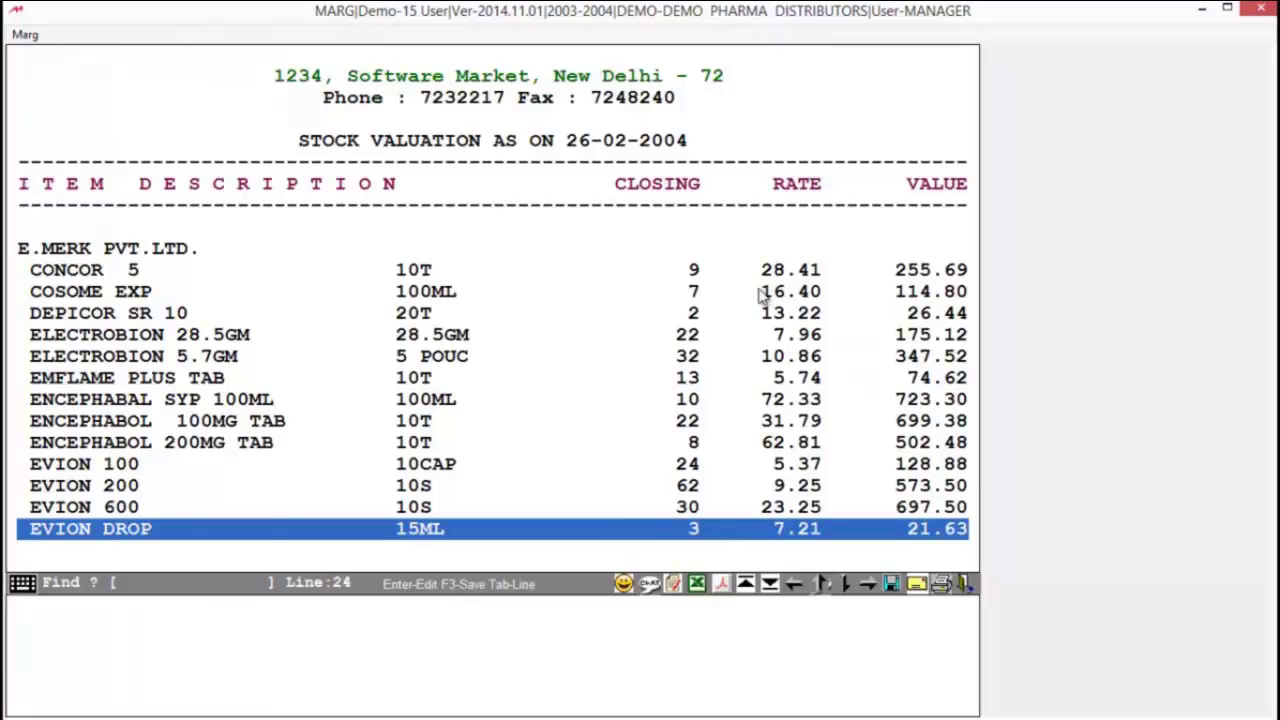
key("Down")
key("Down")
key("Down")
key("Down")
key("Down")
key("Down")
key("Down")
key("Home")
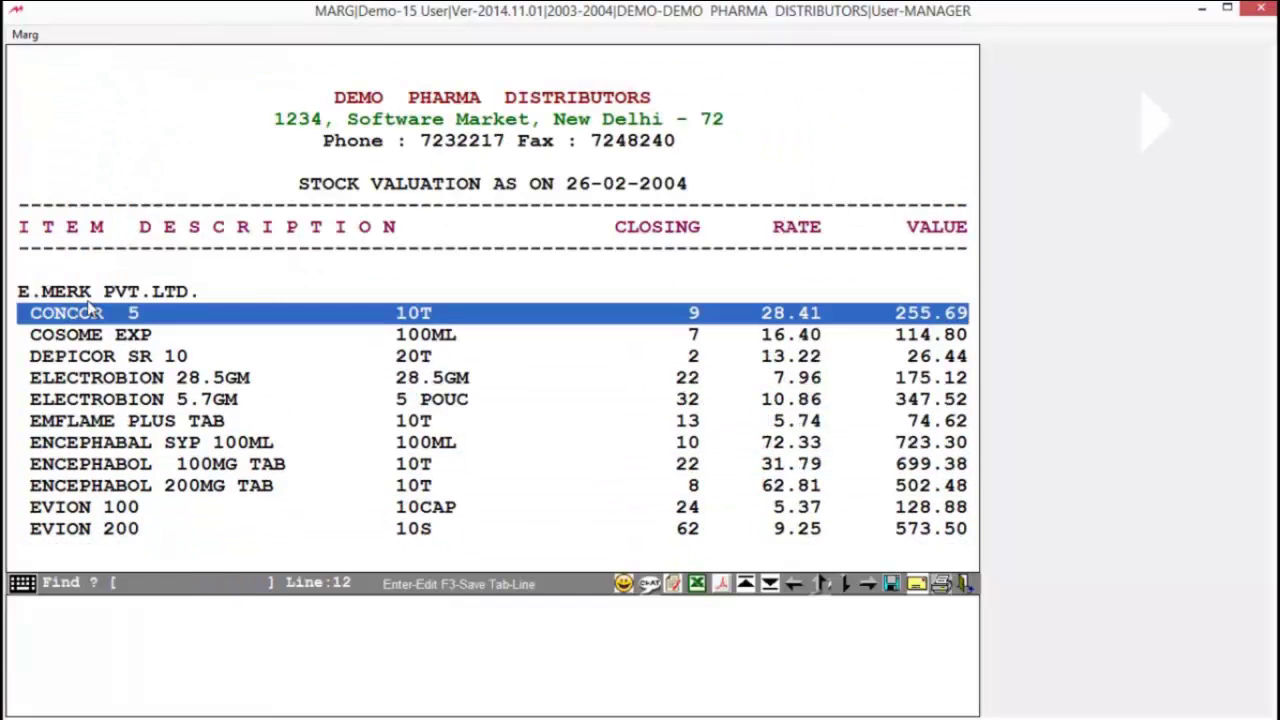
Examine the stock valuation from the company heading through all items to the total value in Rs., and return to its first page
key("Up")
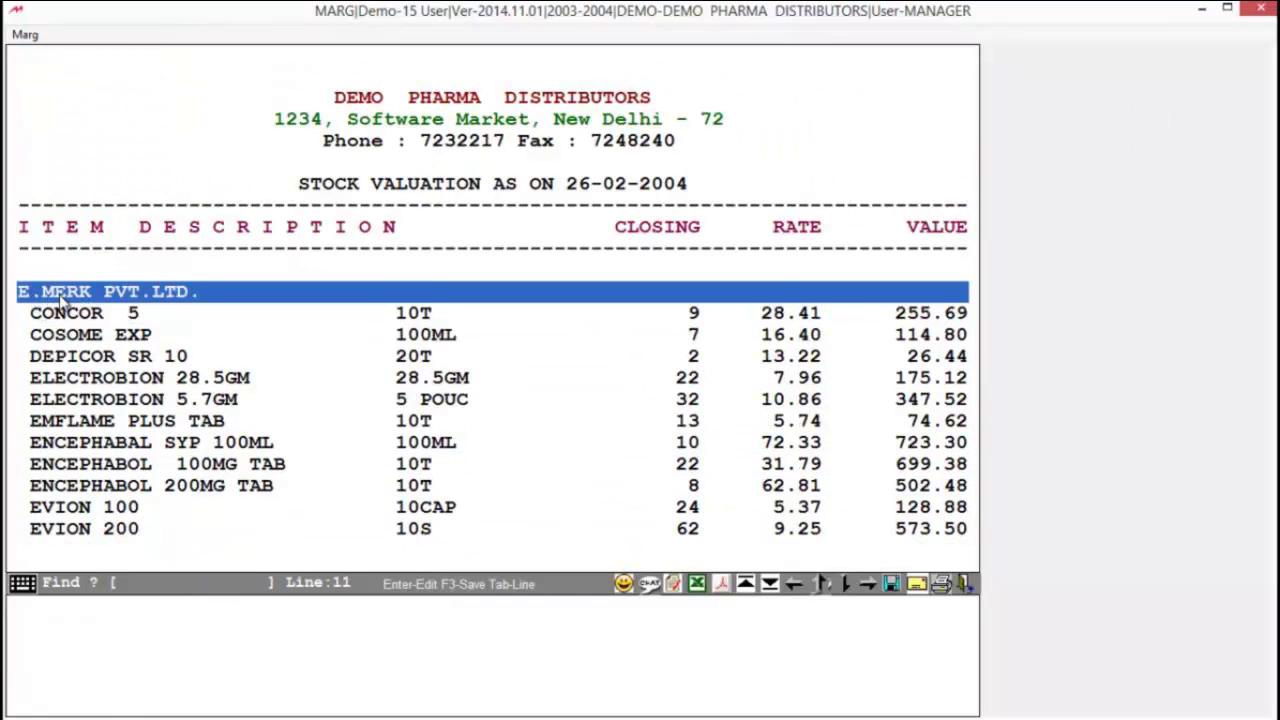
left_click(53, 384)
key("Down")
key("Down")
key("Down")
key("Down")
key("Down")
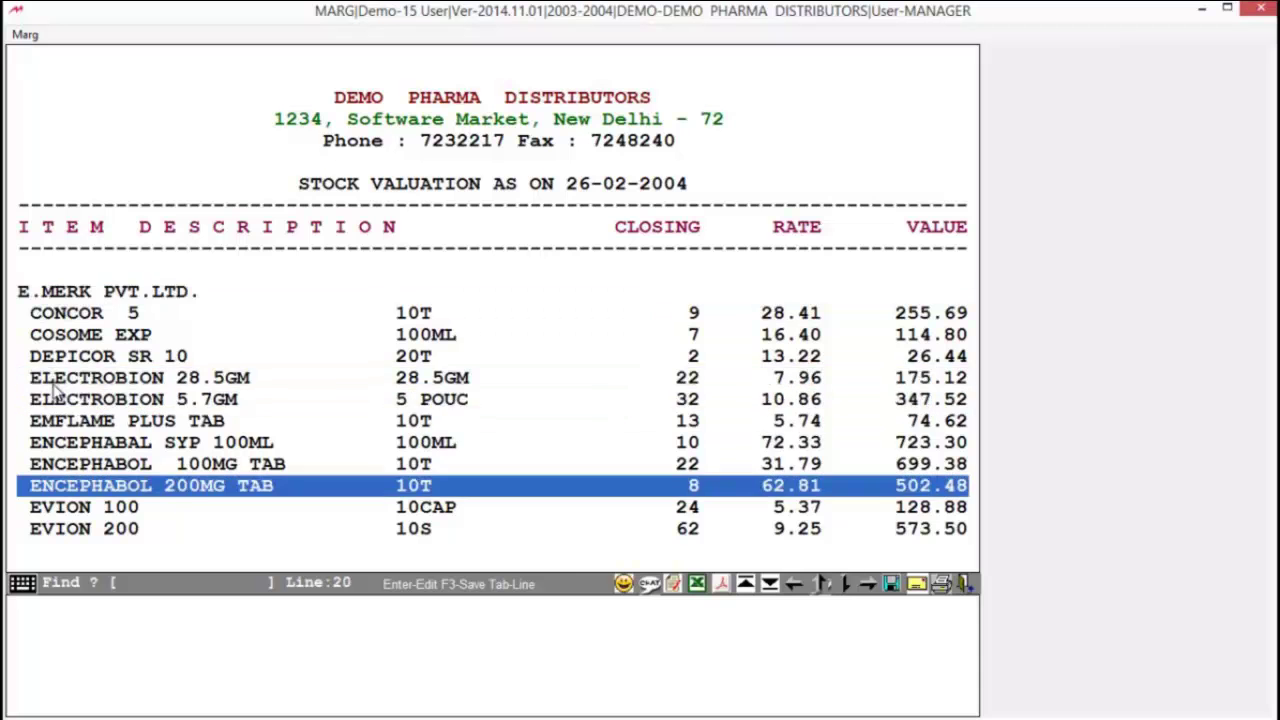
key("Down")
key("Down")
key("Down")
key("Down")
key("Down")
key("Down")
key("Down")
key("Down")
key("Down")
key("Down")
key("Down")
key("Down")
key("Down")
key("Down")
key("Down")
key("Down")
key("Down")
key("Down")
key("Down")
key("Down")
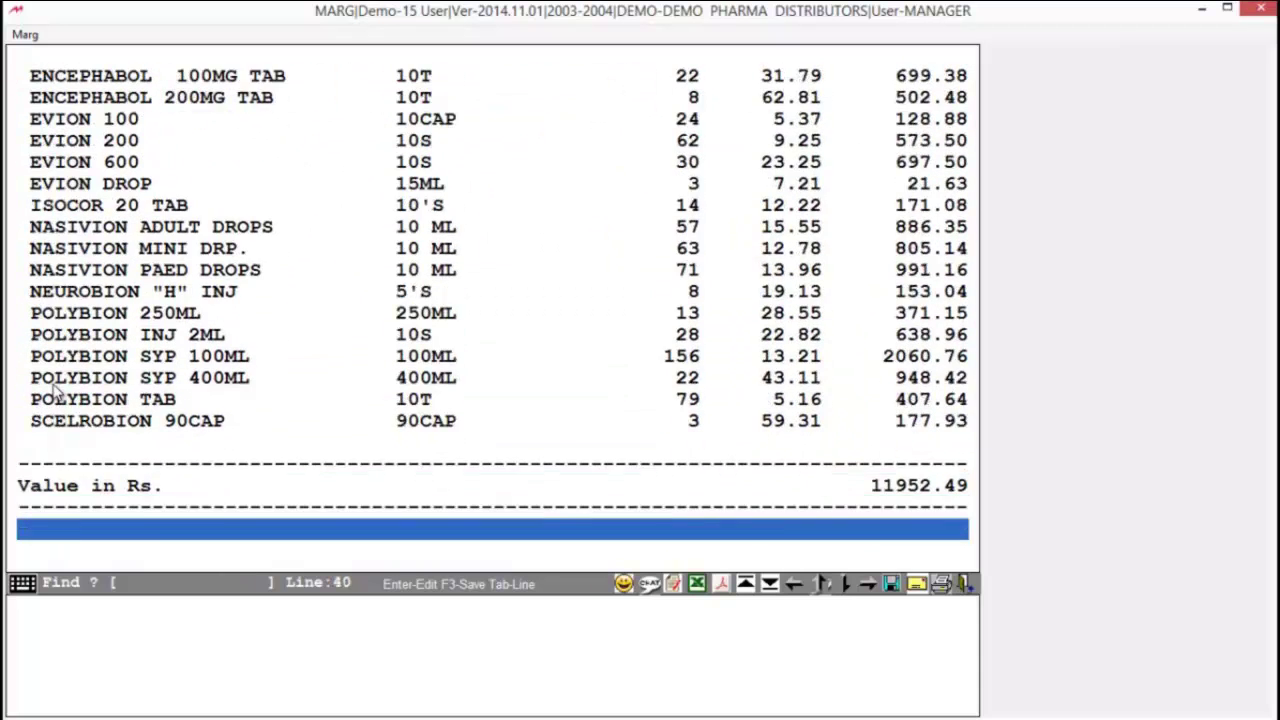
key("Down")
key("Down")
key("Page_Up")
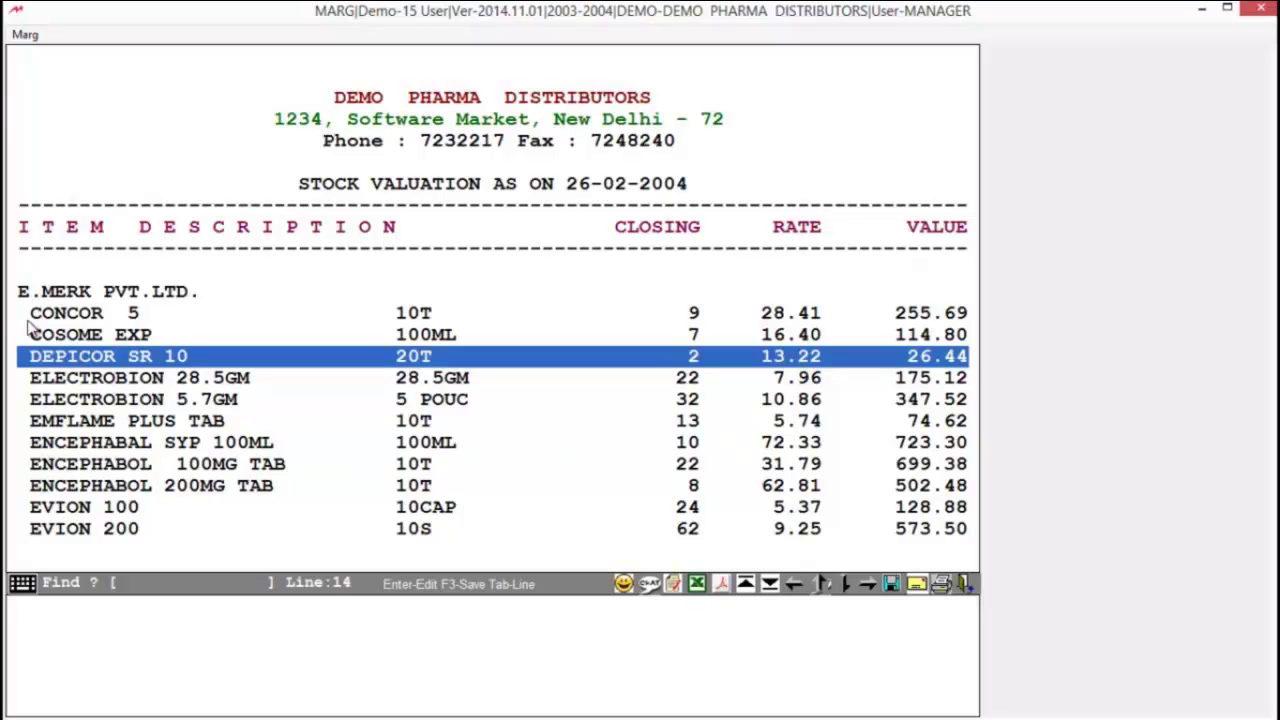
Examine the stock valuation from the E.MERK PVT.LTD. items through the company's Value in Rs. line to the ELDER INDIA items
key("Up")
key("Up")
key("Up")
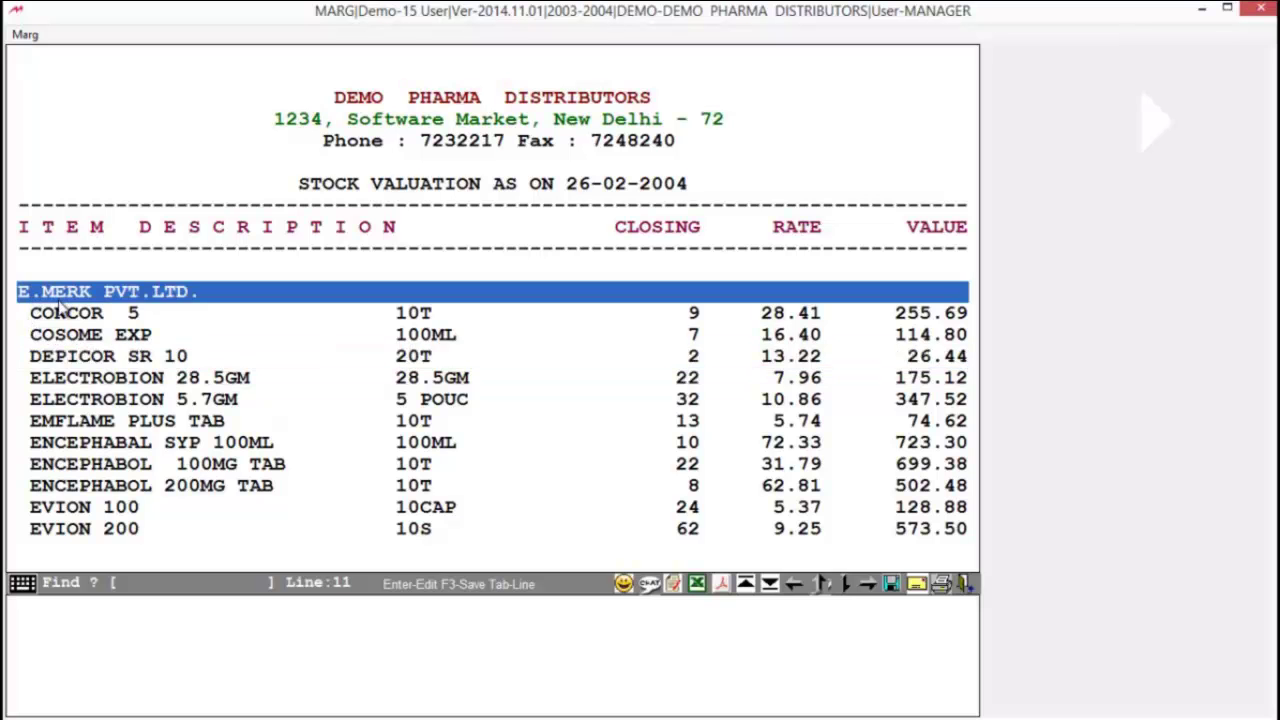
key("Down")
key("Down")
key("Down")
key("Down")
key("Down")
key("Down")
key("Down")
key("Down")
key("Down")
key("Down")
key("Down")
key("Down")
key("Down")
key("Down")
key("Down")
key("Down")
key("Down")
key("Down")
key("Down")
key("Down")
key("Down")
key("Down")
key("Down")
key("Down")
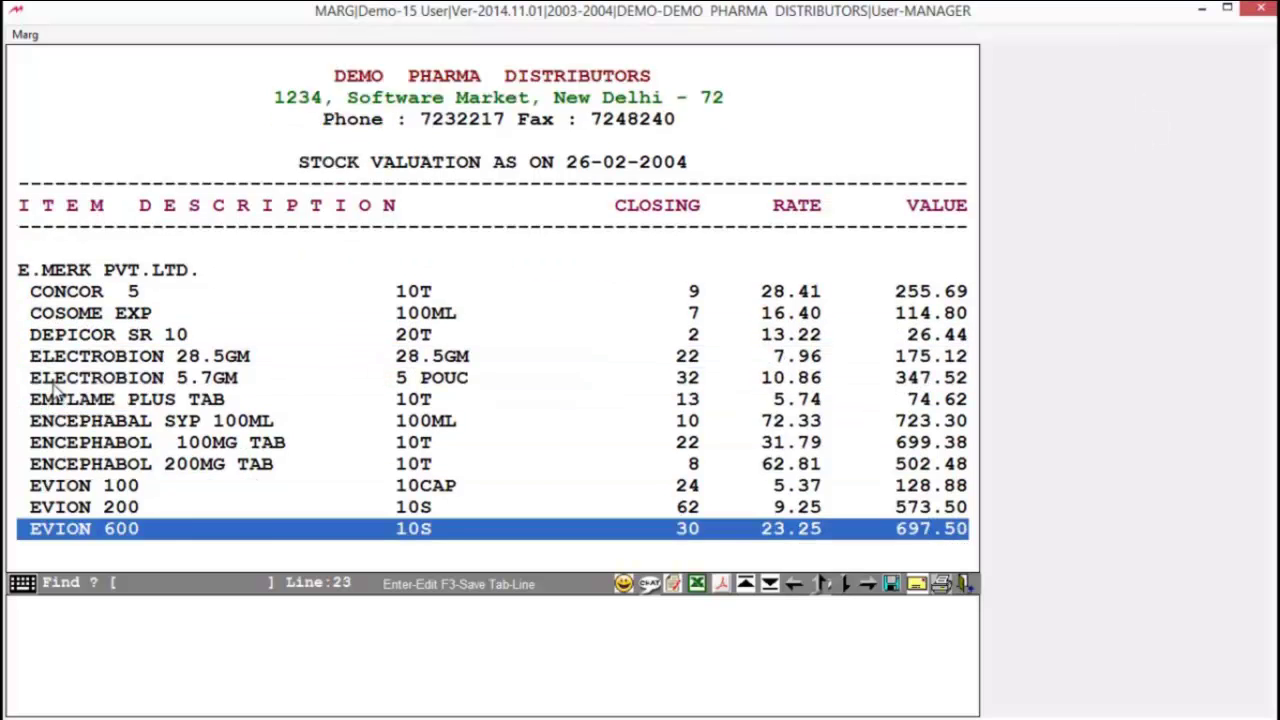
key("Down")
key("Down")
key("Down")
key("Down")
key("Down")
key("Down")
key("Down")
key("Down")
key("Down")
key("Down")
key("Down")
key("Down")
key("Down")
key("Down")
key("Down")
key("Down")
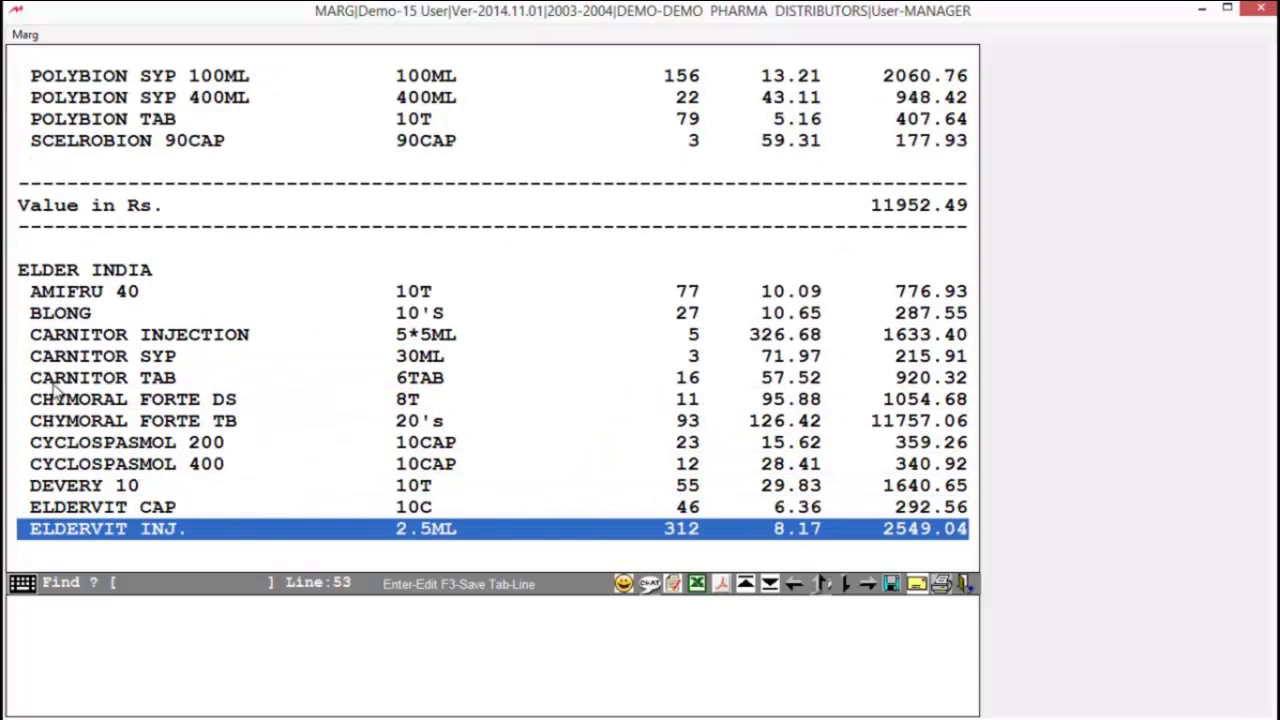
key("Up")
key("Up")
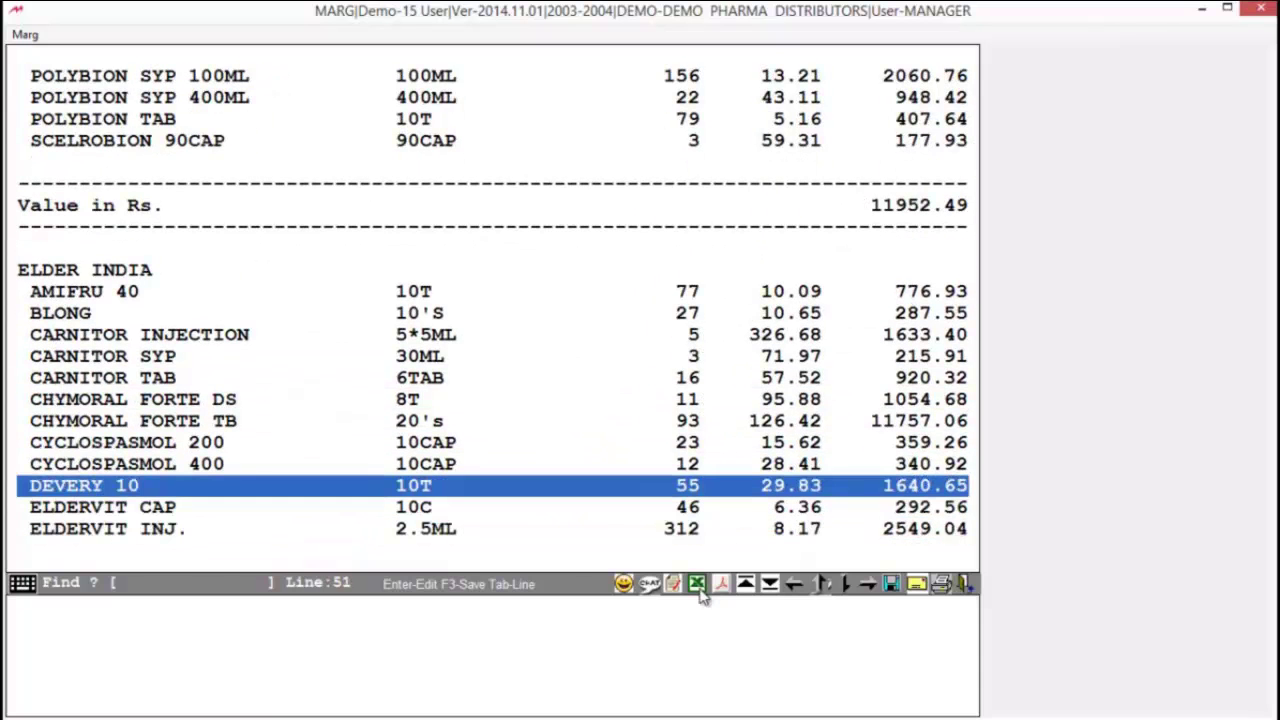
View the Excel export settings and the output format choices for the stock valuation, and close the report without exporting
left_click(697, 585)
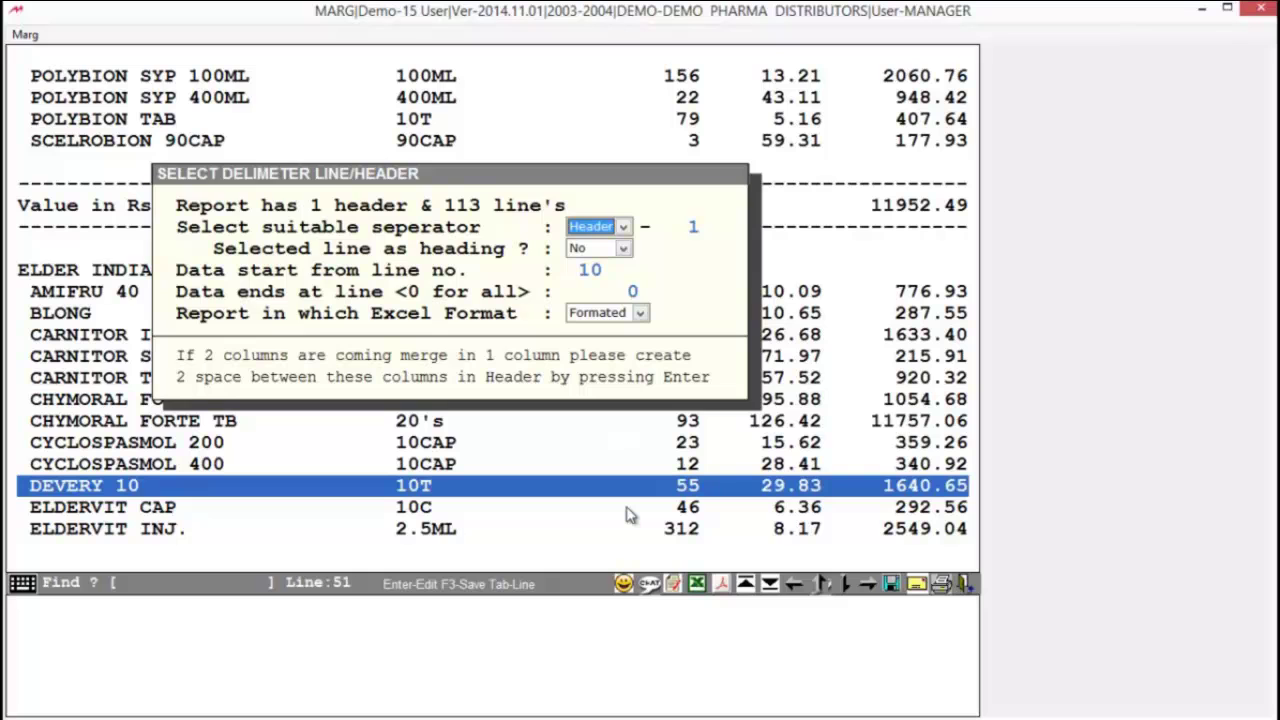
key("Return")
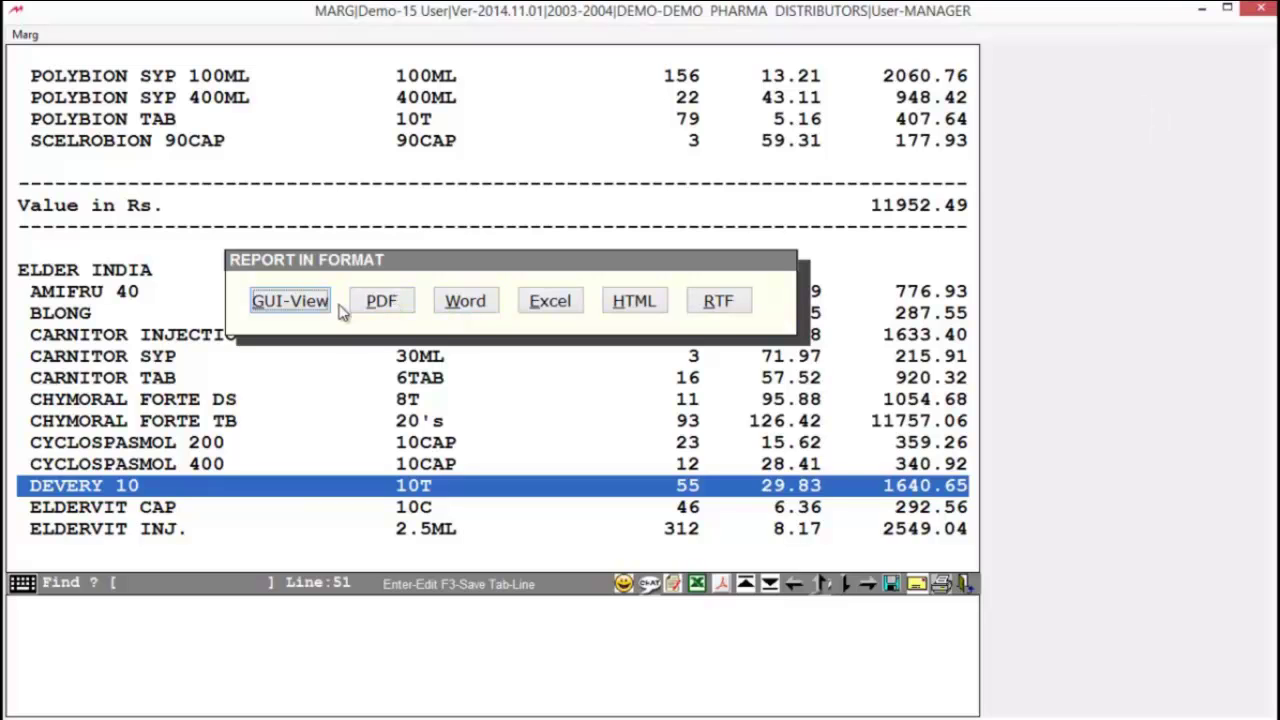
key("Escape")
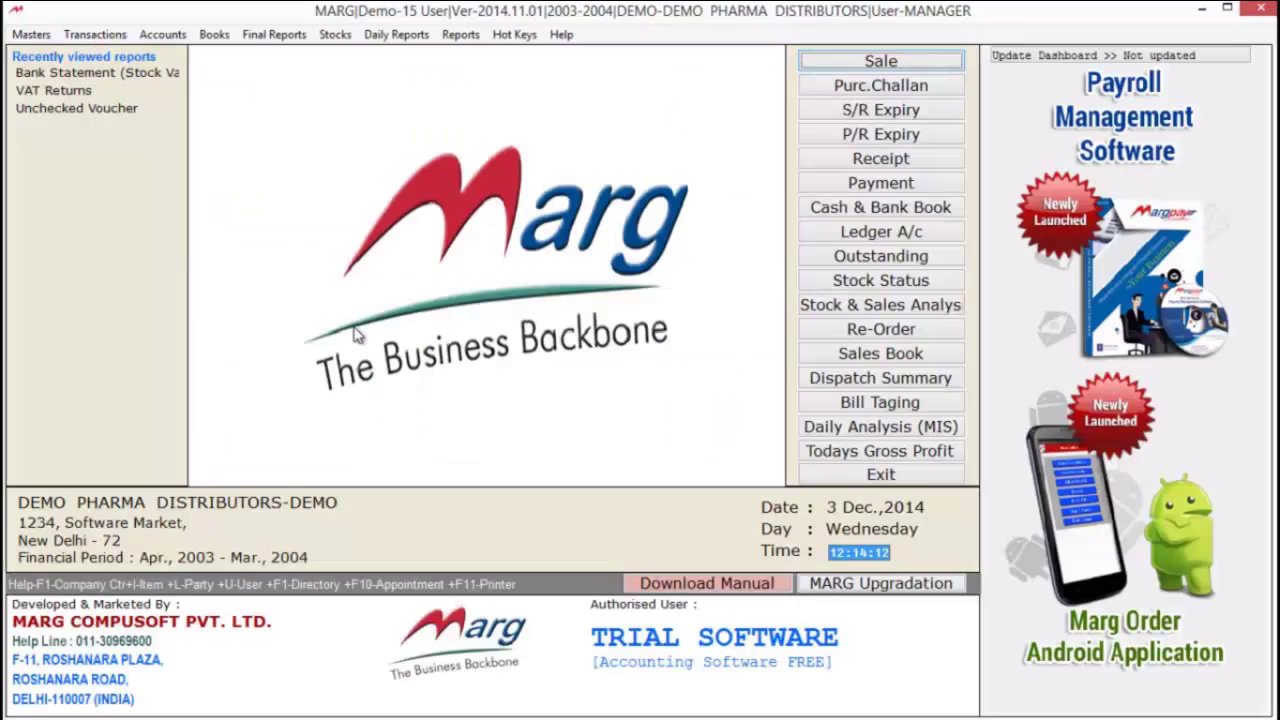
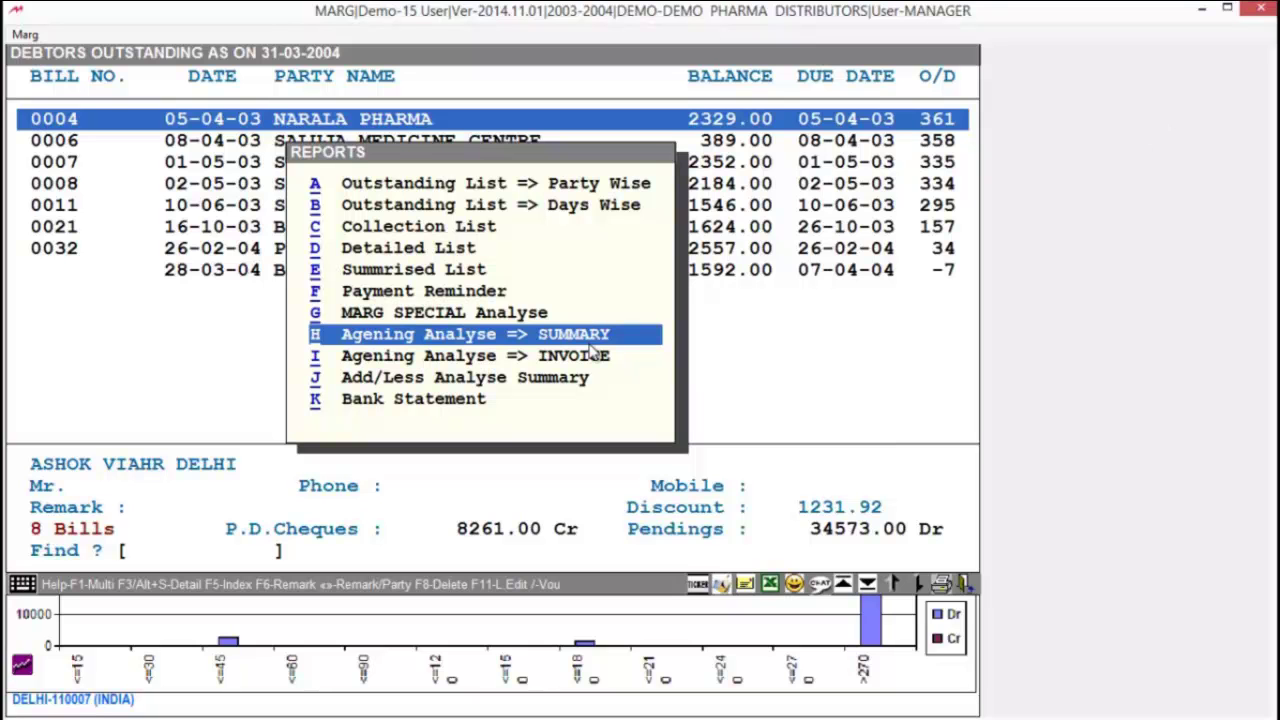
Open the Agening Analyse => INVOICE report options for the debtors outstanding as on 31-03-2004
key("Down")
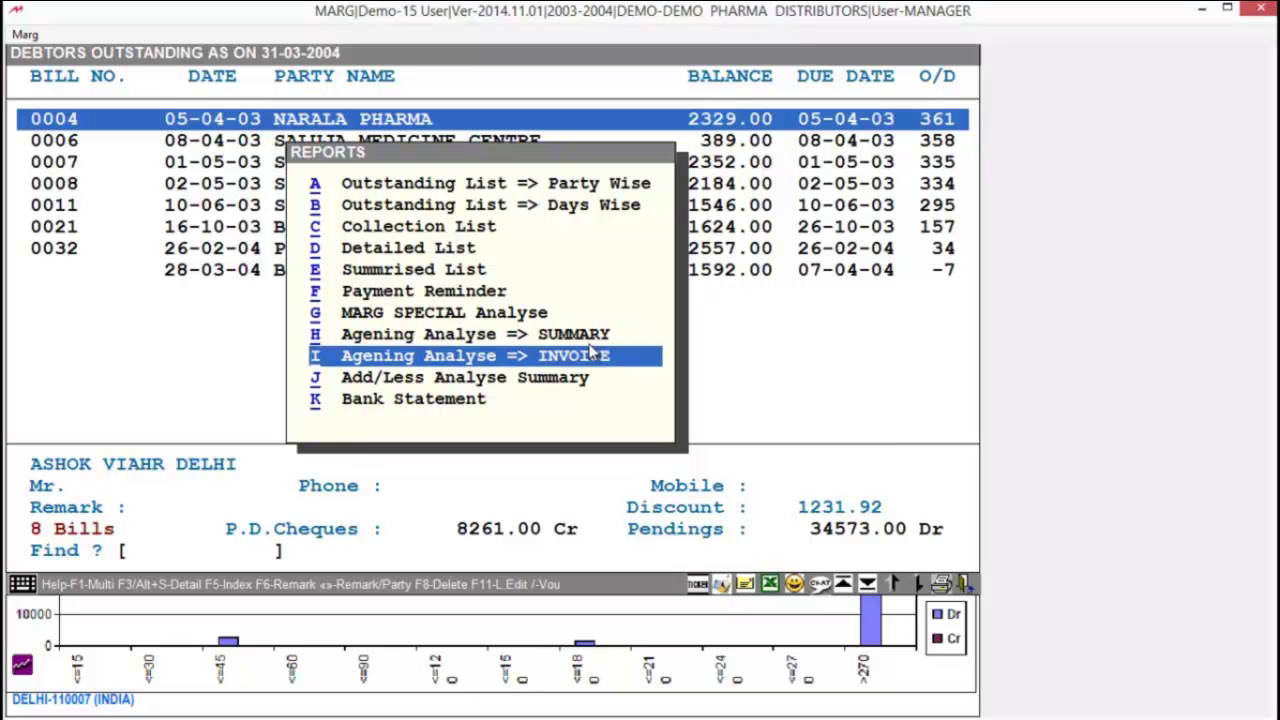
key("Return")
key("Escape")
key("Return")
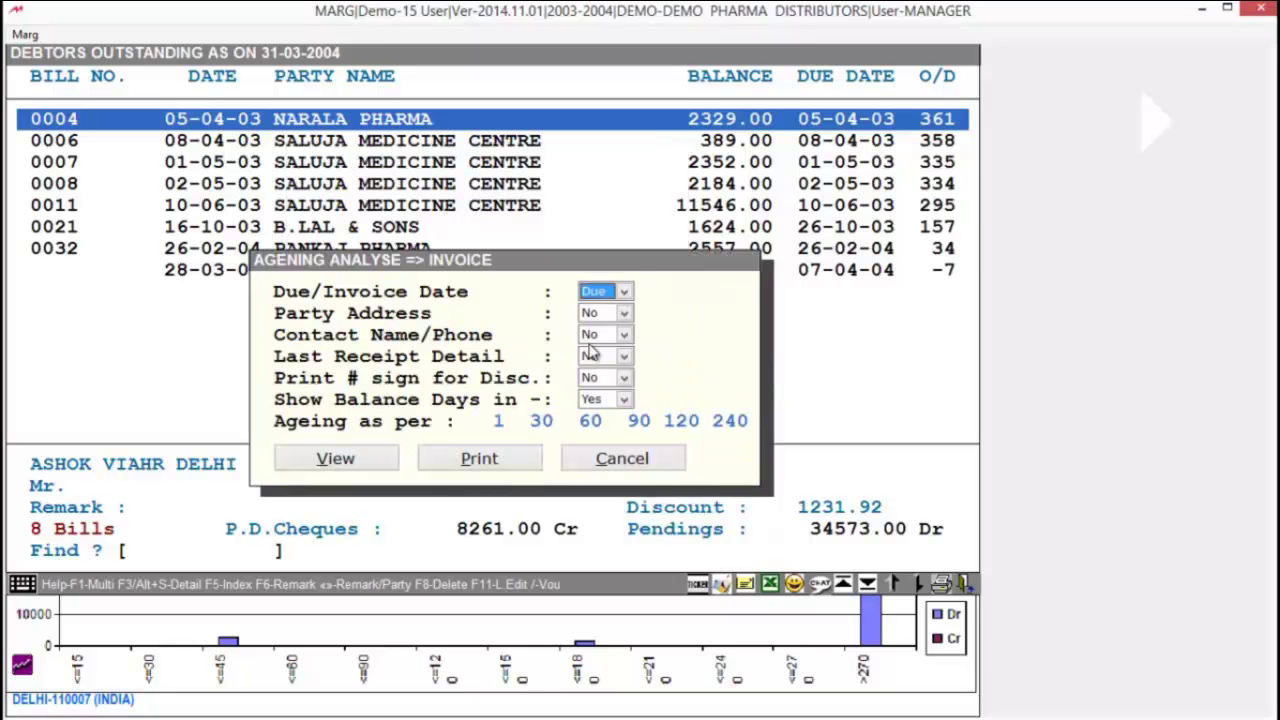
Keep Due/Invoice Date at Due and the ageing periods at 1, 30, 60, 90, 120 and 240, and view the ageing analysis across its columns
key("Return")
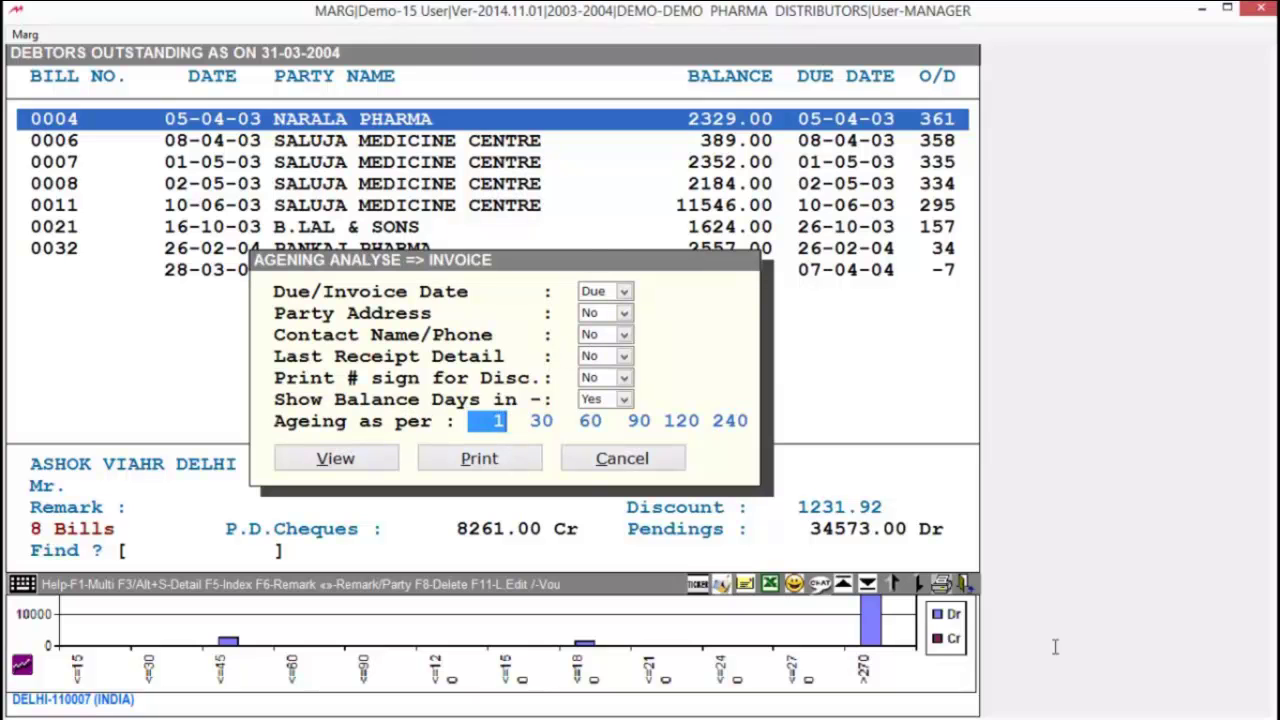
key("Right")
key("Right")
key("Right")
key("Right")
key("Right")
key("Return")
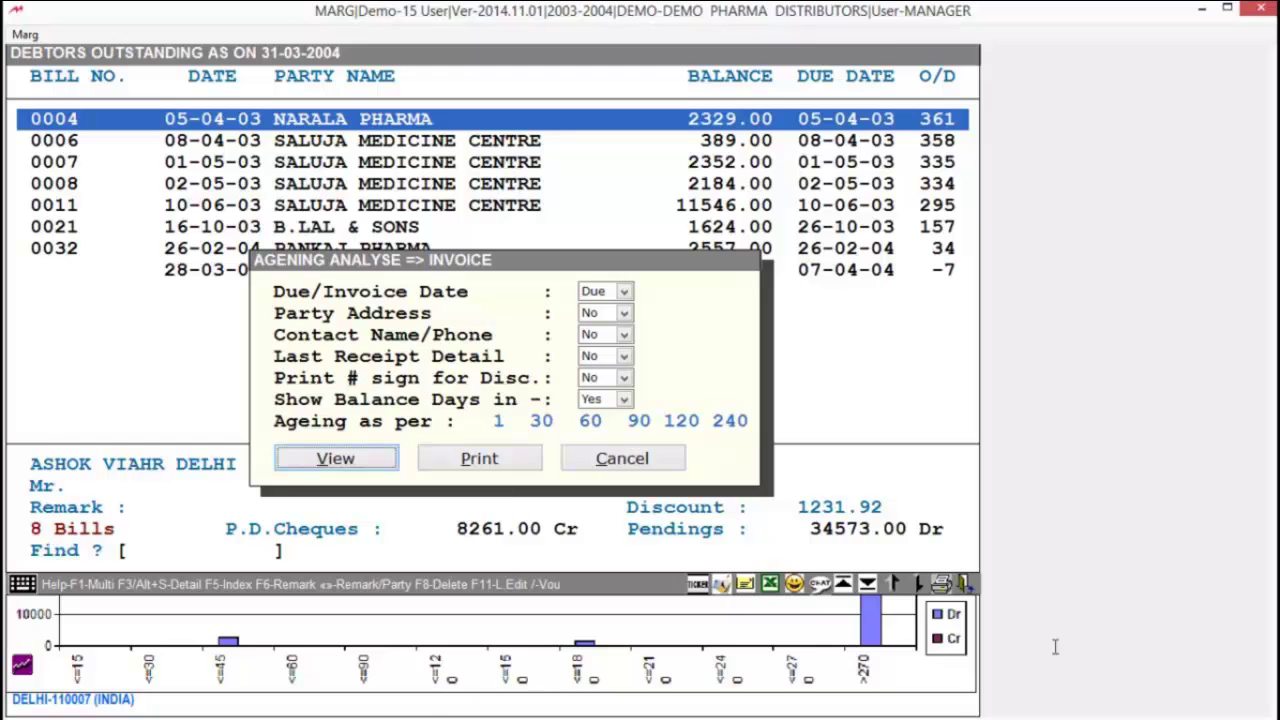
key("Escape")
key("Return")
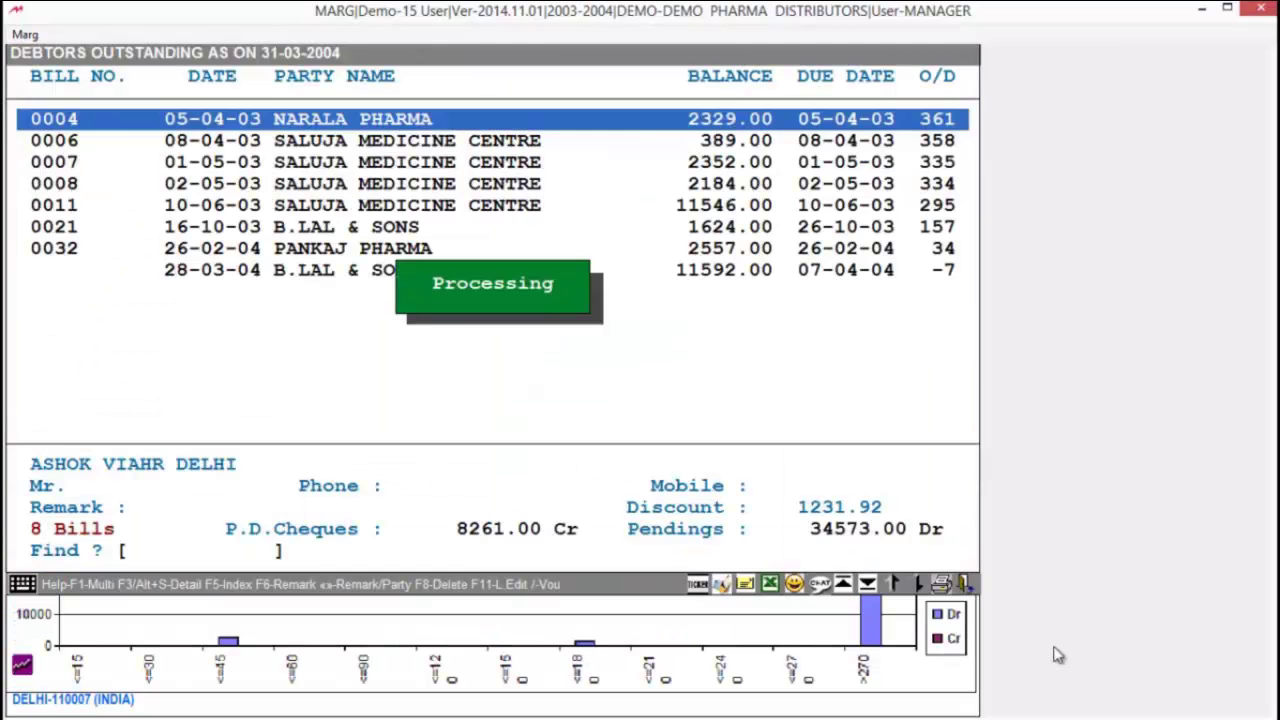
key("Right")
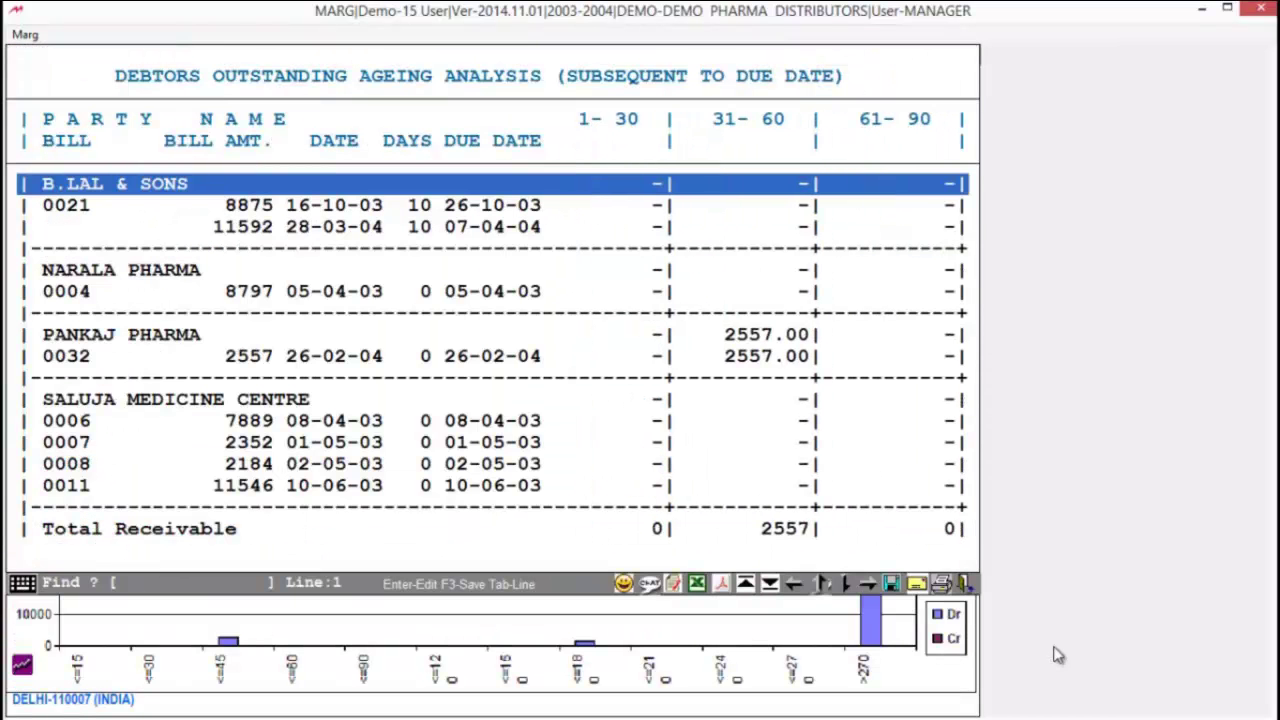
key("Right")
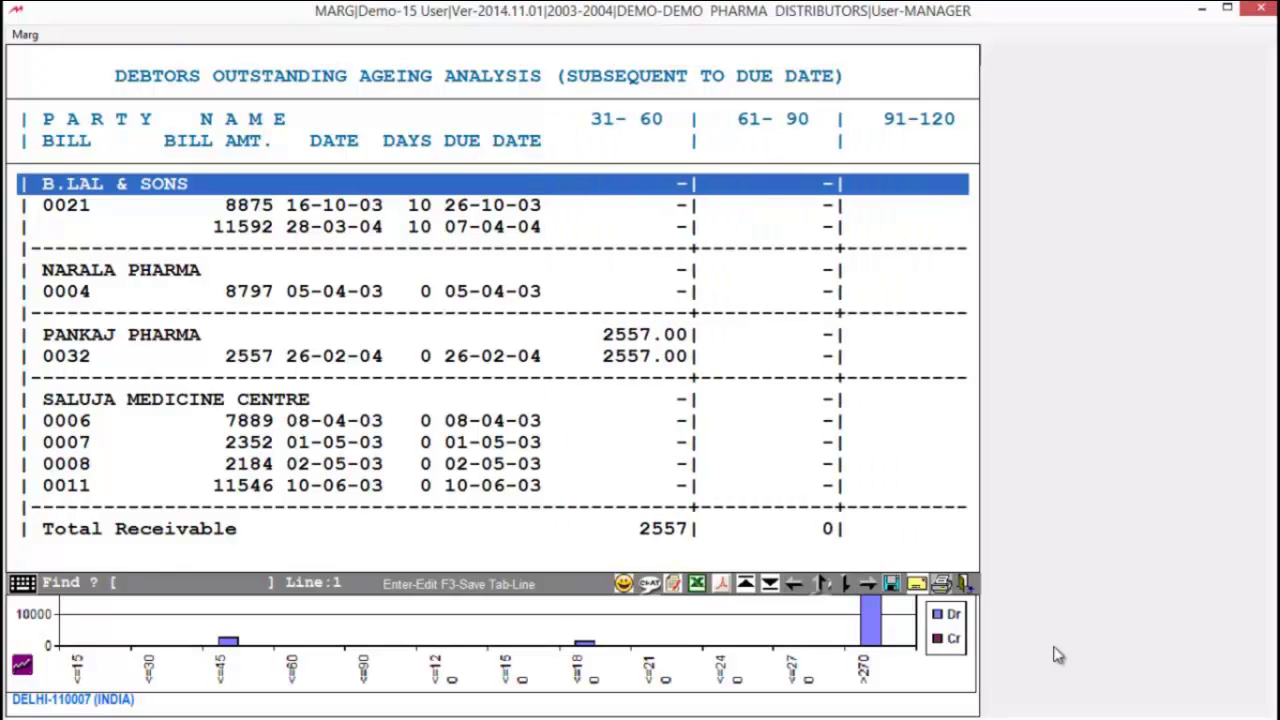
key("Left")
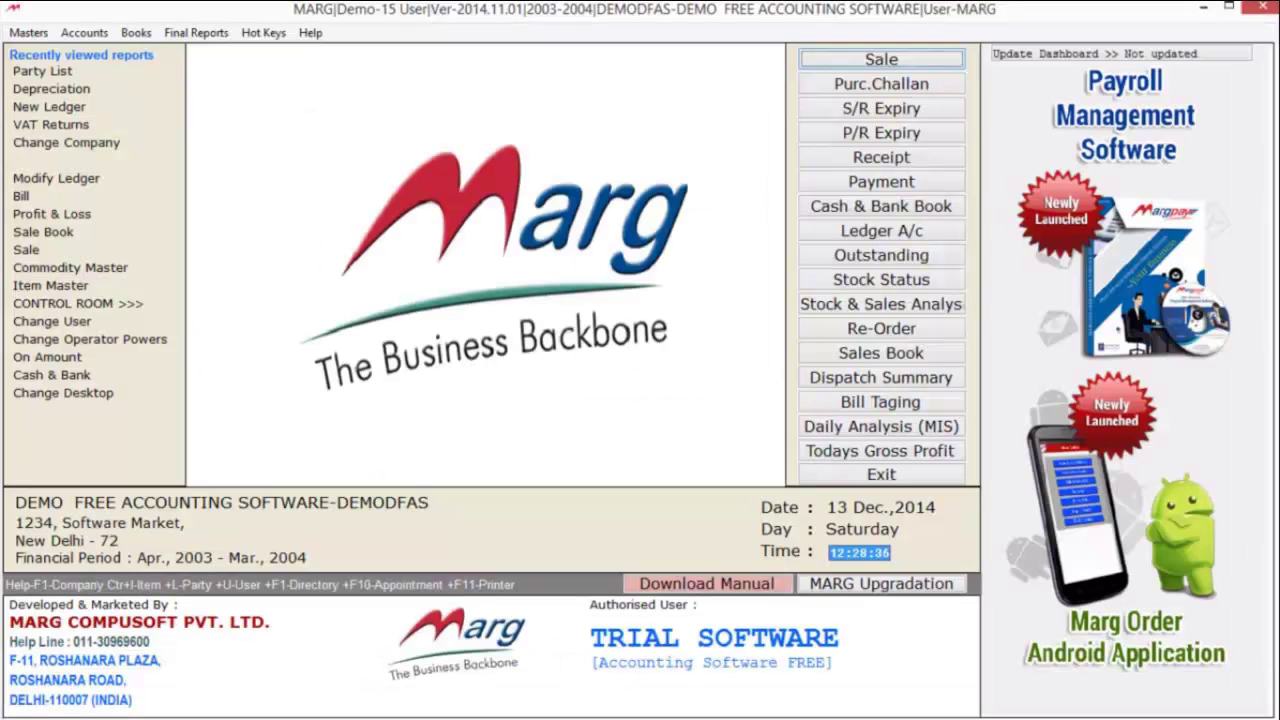
Open the depreciation chart of the DEMO FREE ACCOUNTING SOFTWARE company for the 2003-2004 period
key("alt")
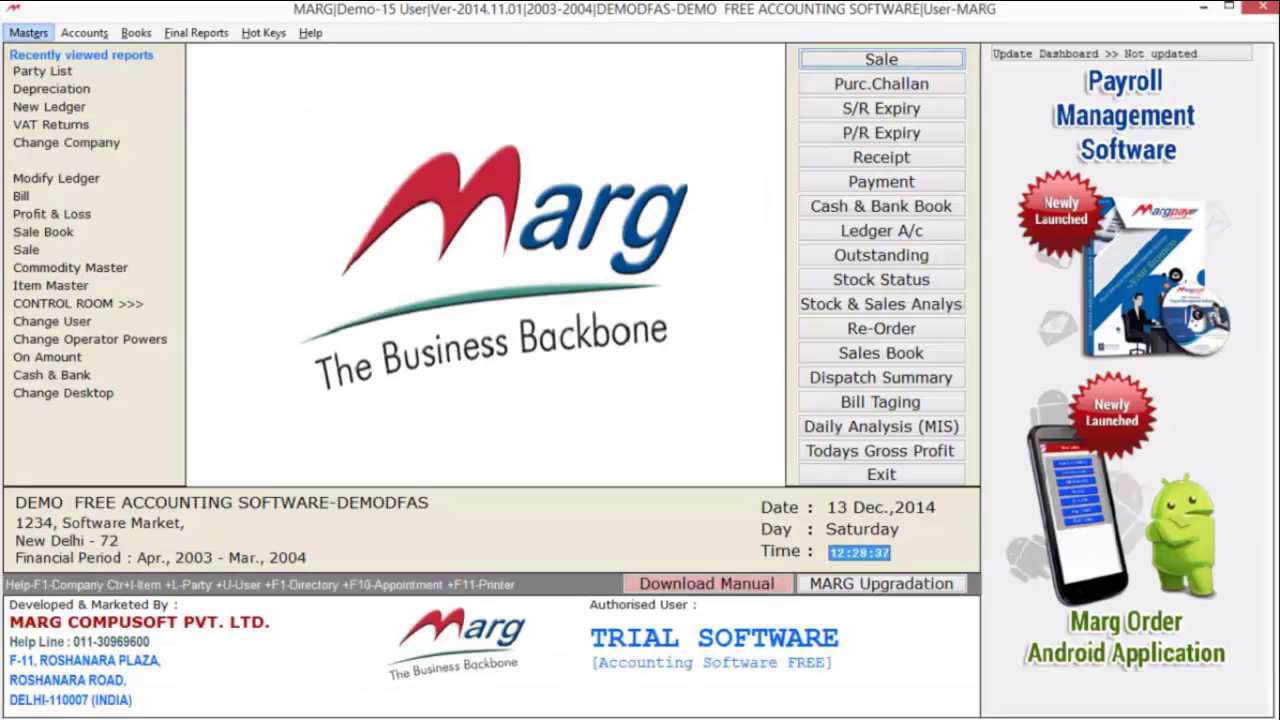
key("alt+b")
key("Down")
key("Down")
key("Down")
key("Down")
key("Down")
key("Down")
key("Down")
key("Down")
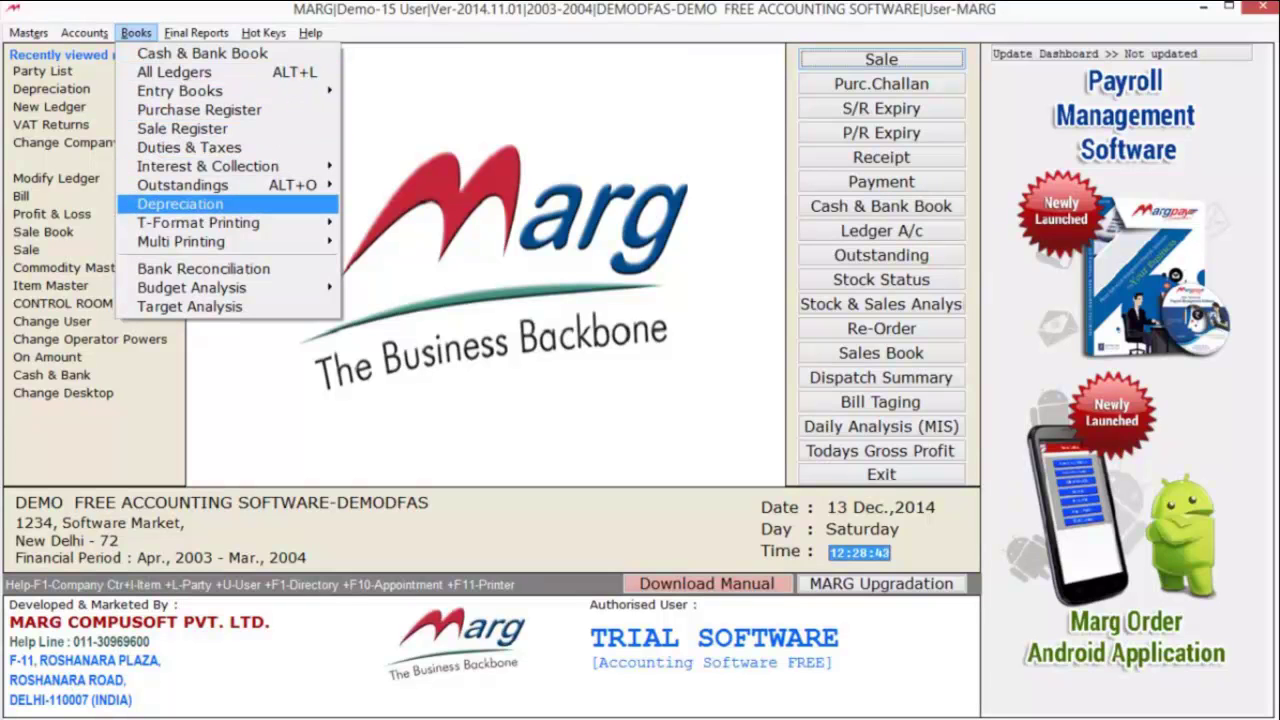
key("Return")
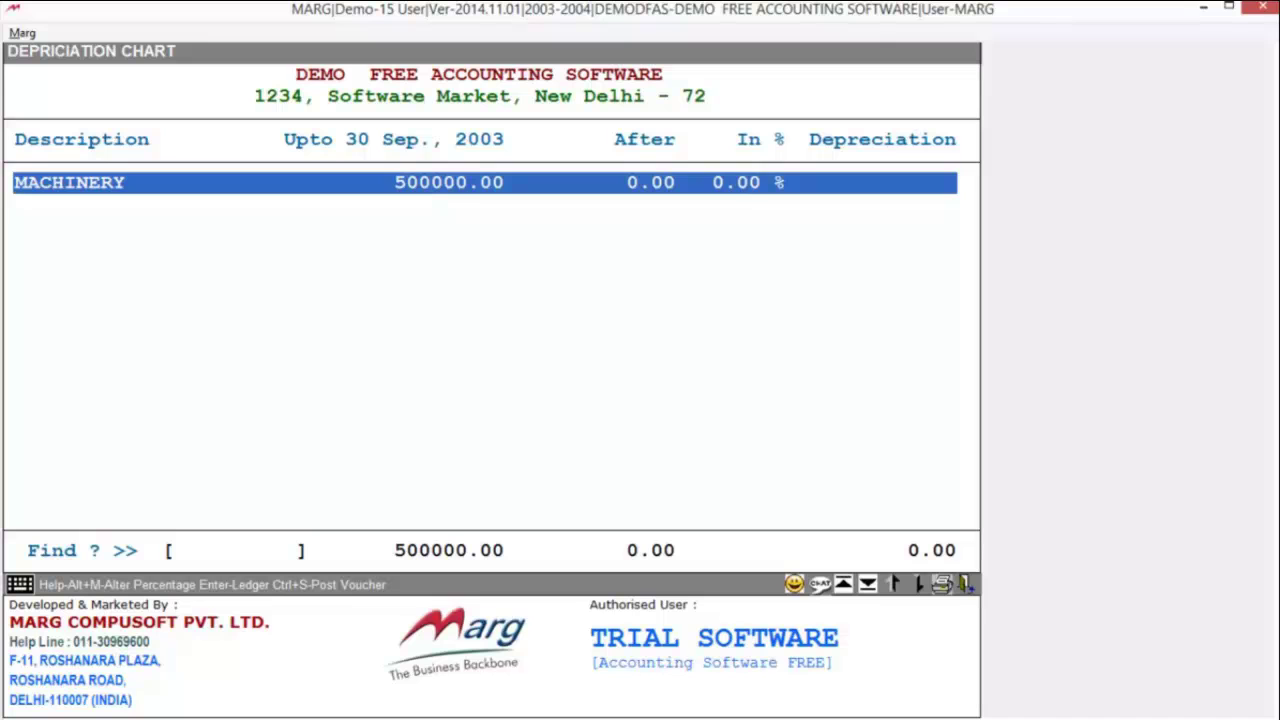
Set the depreciation percentage of MACHINERY to 10 %
key("alt+m")
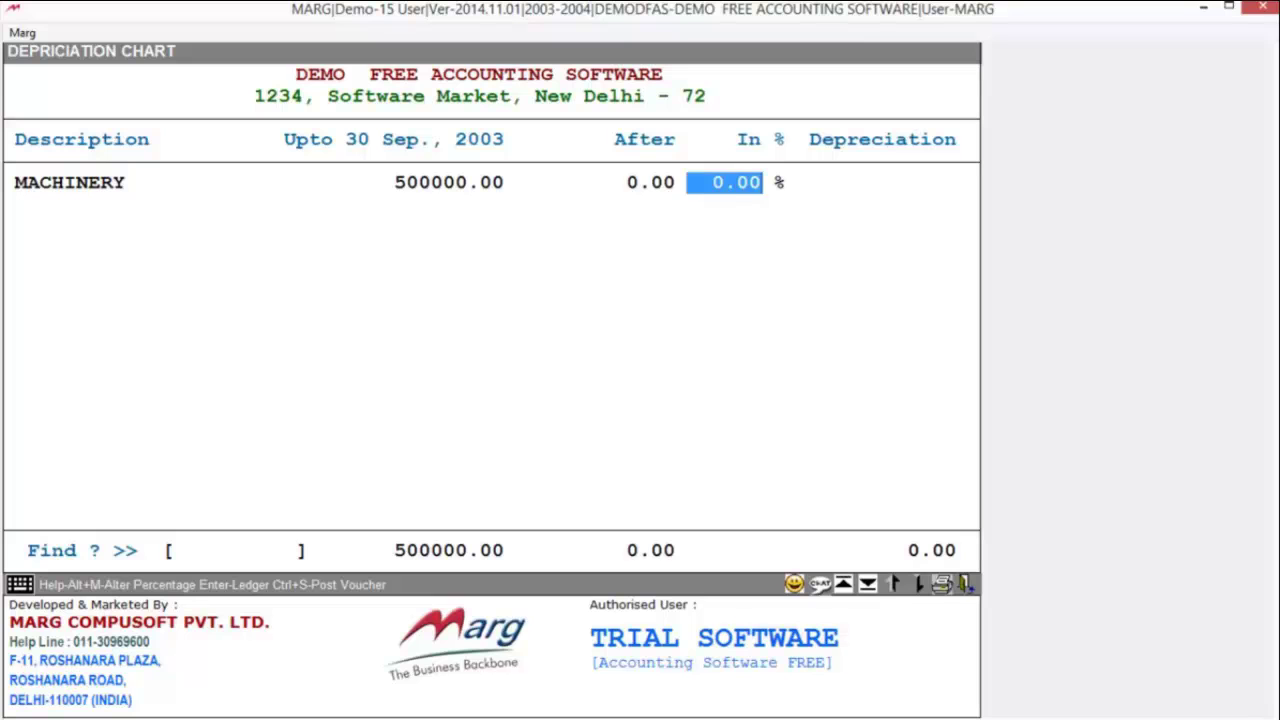
type("10")
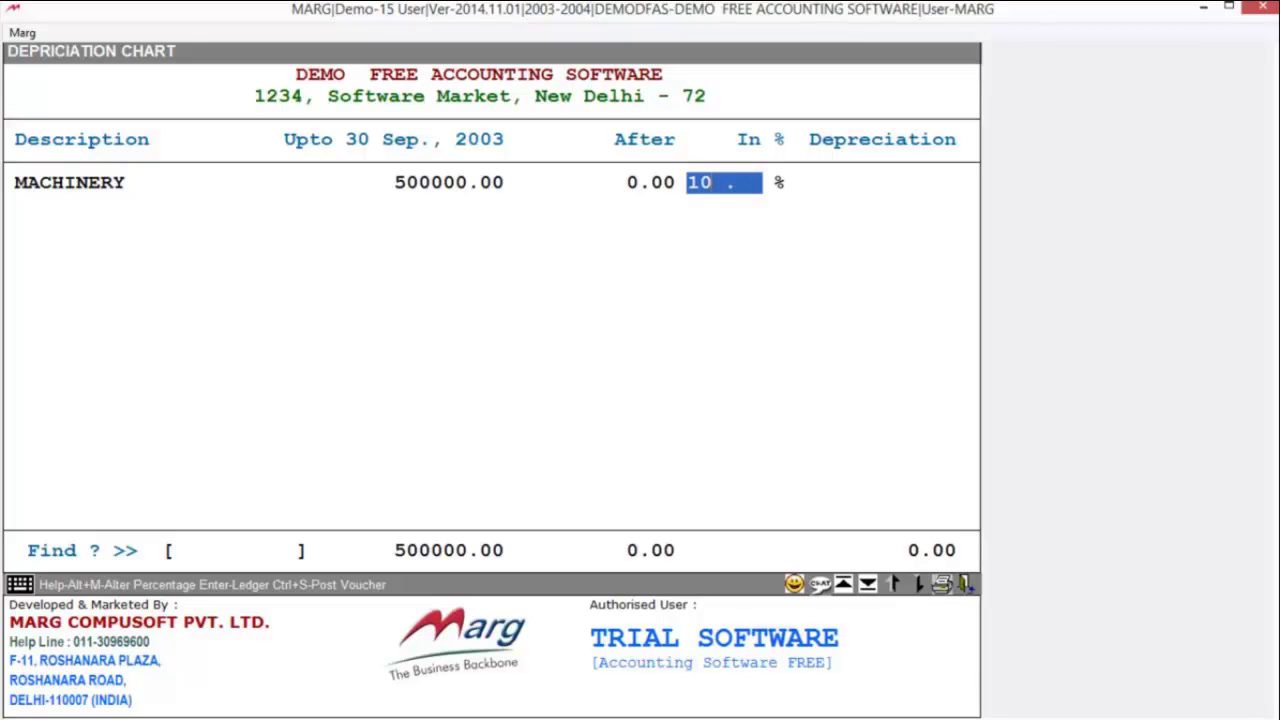
key("Return")
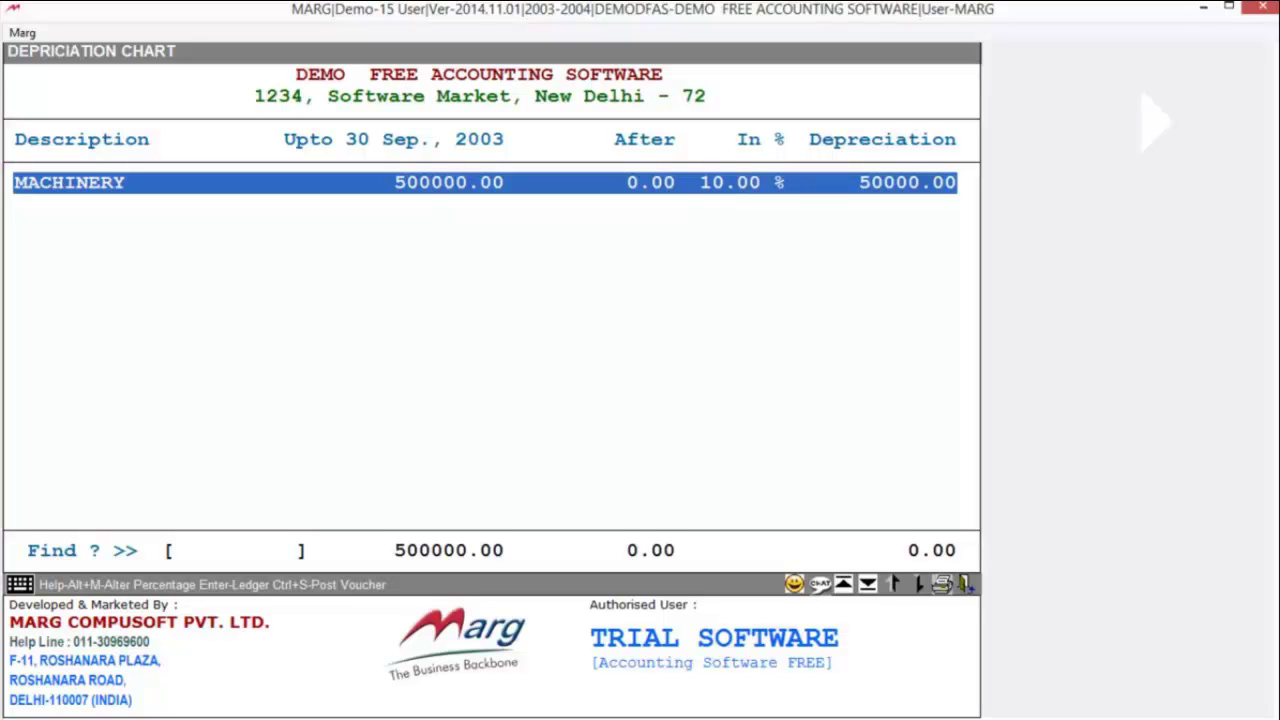
Post the MACHINERY depreciation as a journal voucher dated 31-03-2004 with the narration "Depreciation for the period", save it and close the chart
key("ctrl+s")
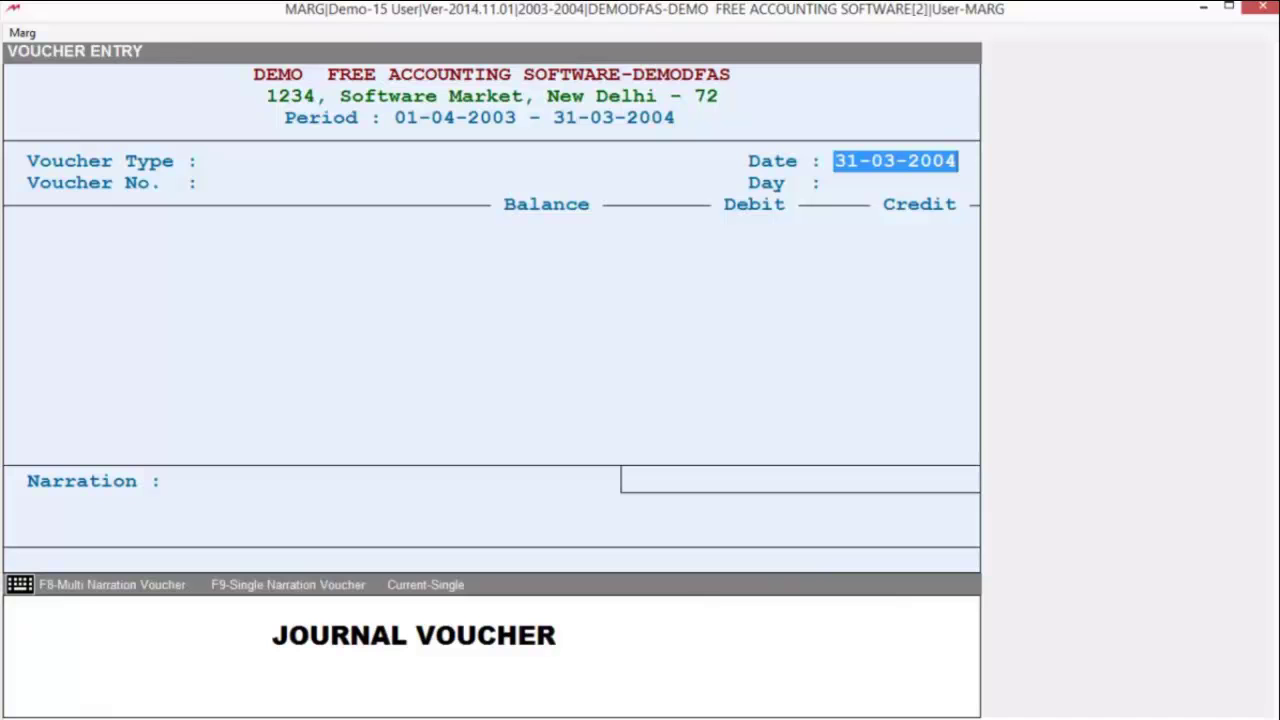
key("Return")
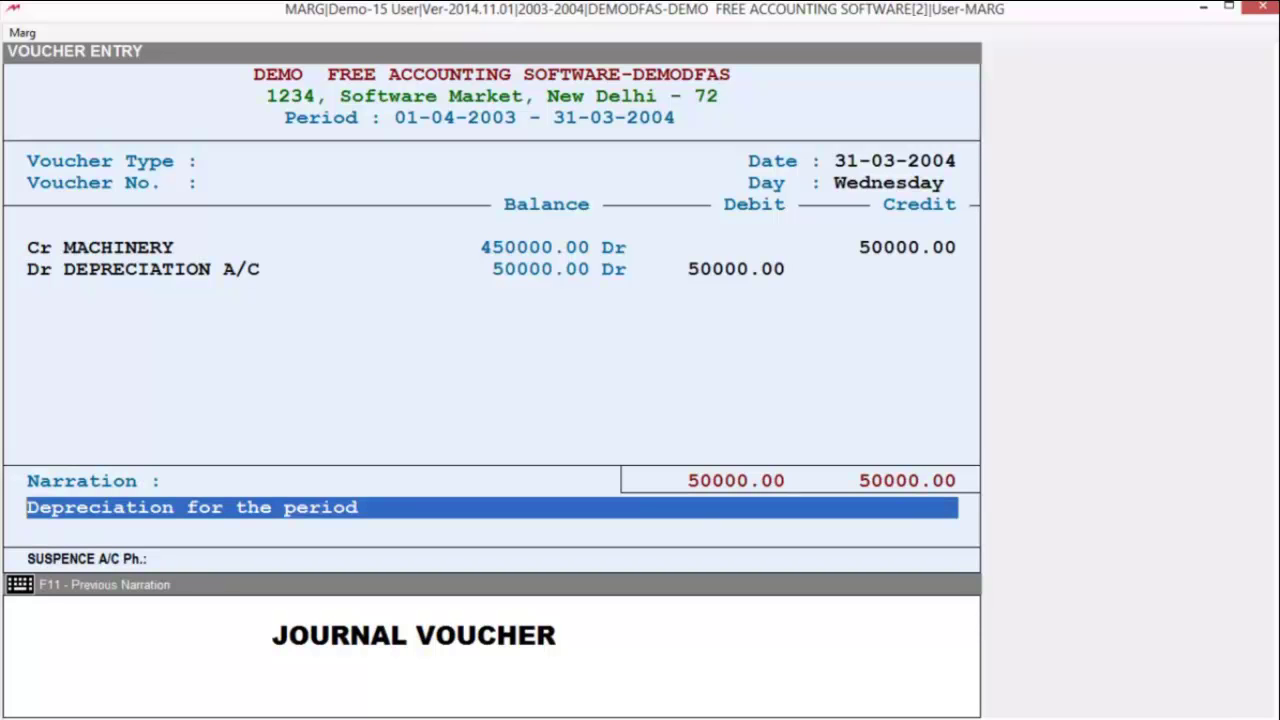
key("Return")
key("Return")
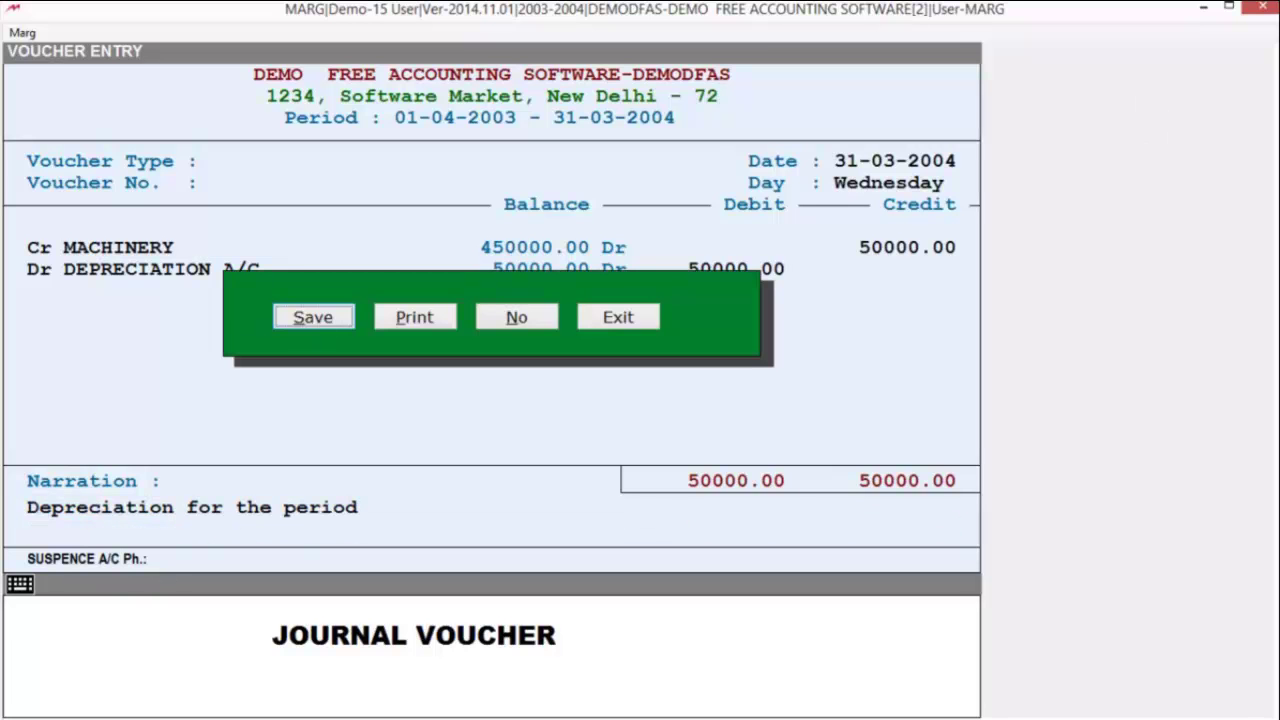
key("Return")
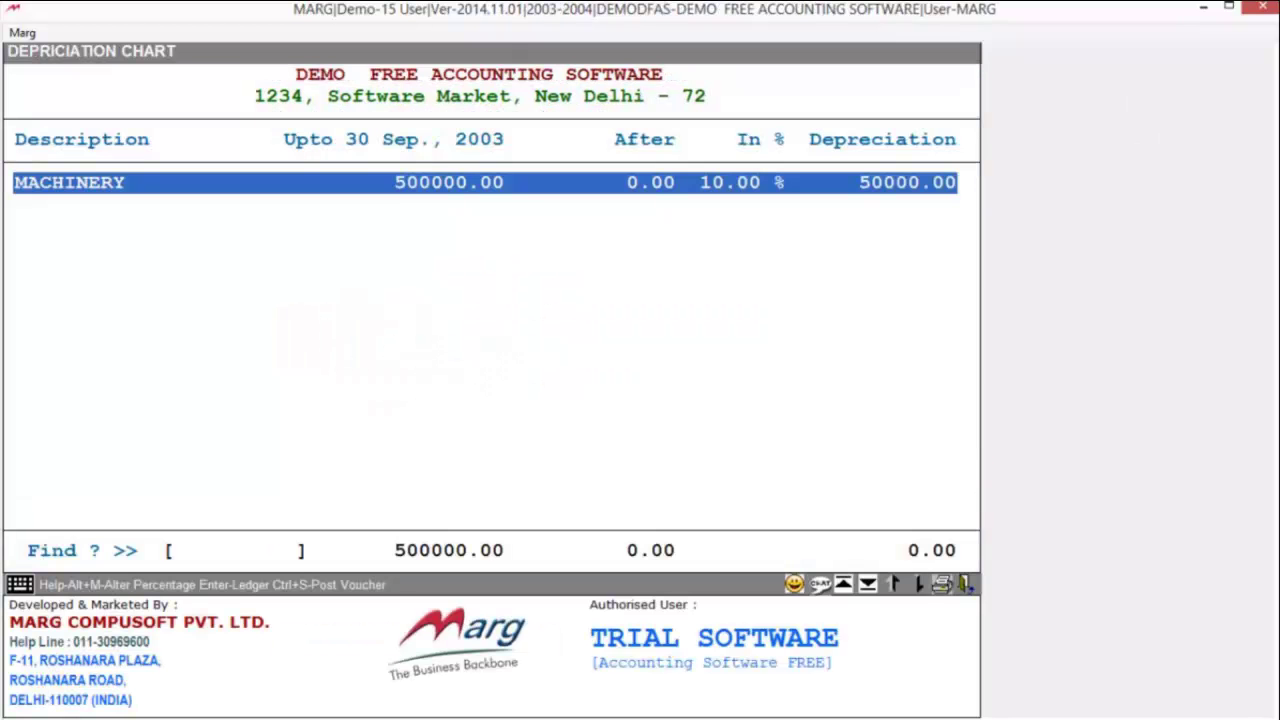
key("Escape")
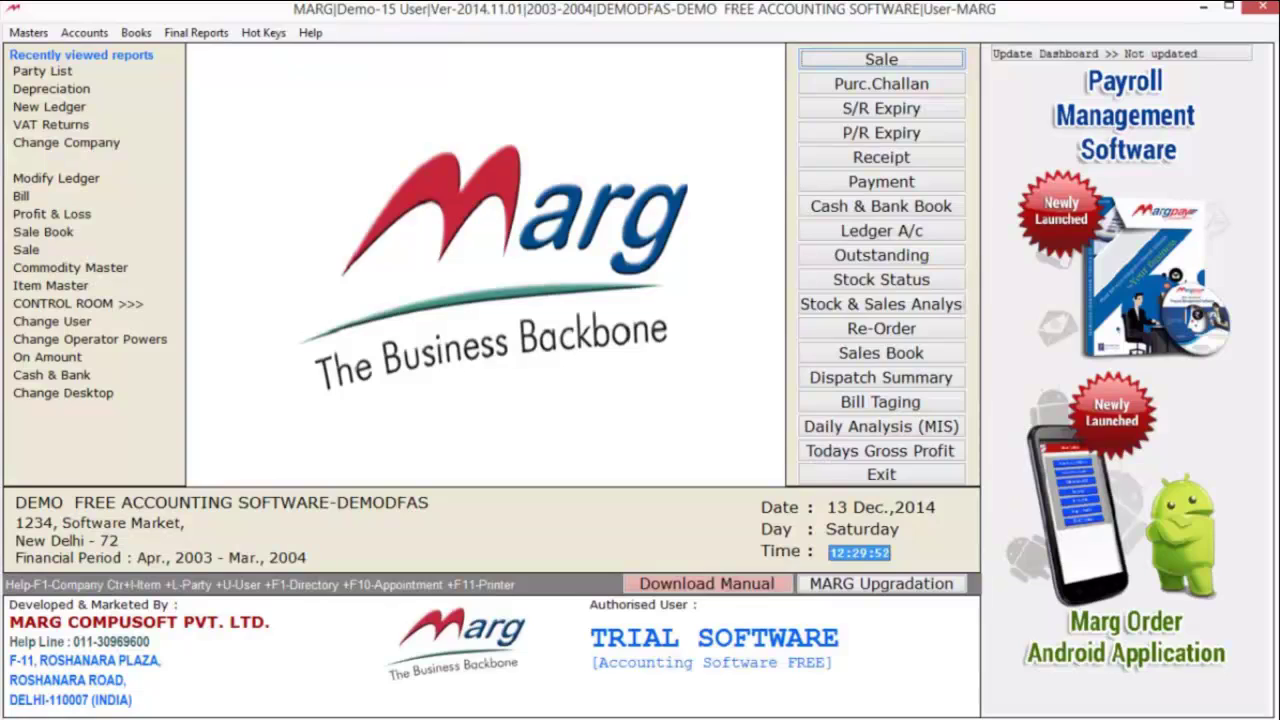
Search the ledgers for MAC to look up the MACHINERY account
key("ctrl+l")
type("MAC")
Open the depreciation chart for the 2004-2005 financial year
key("alt+b")
key("Up")
key("Up")
key("Up")
key("Up")
key("Up")
key("Up")
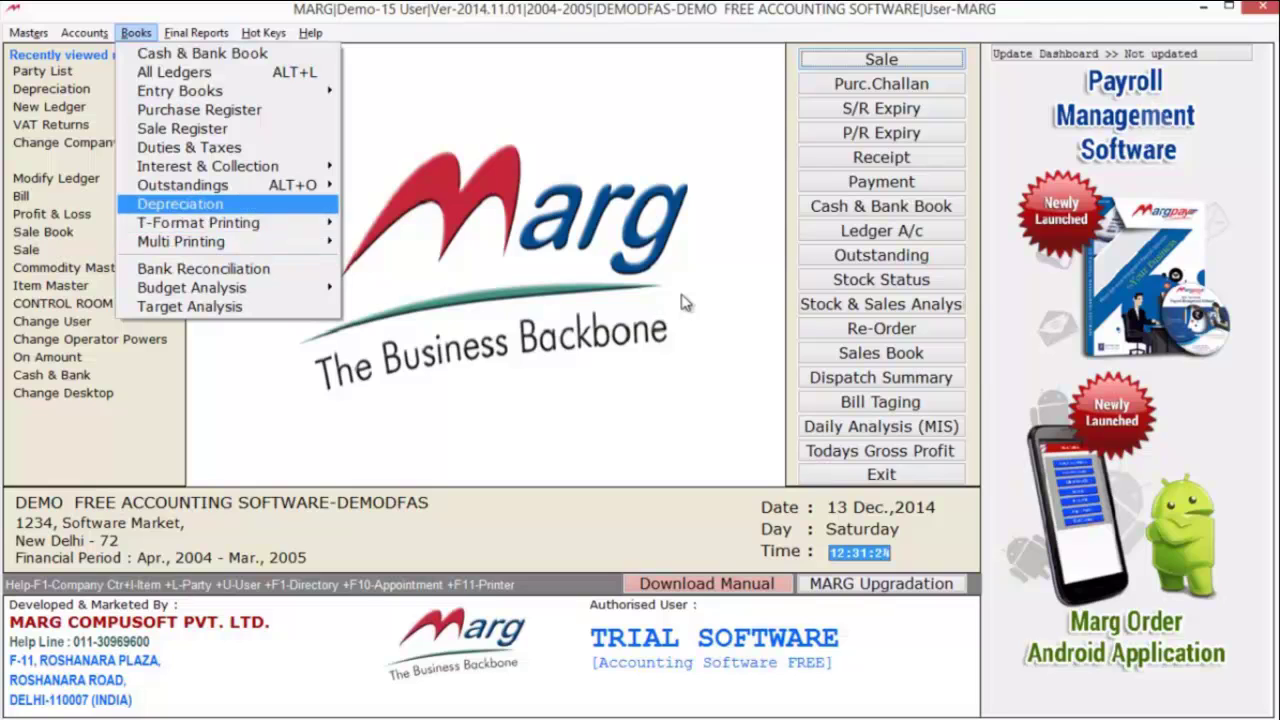
key("Return")
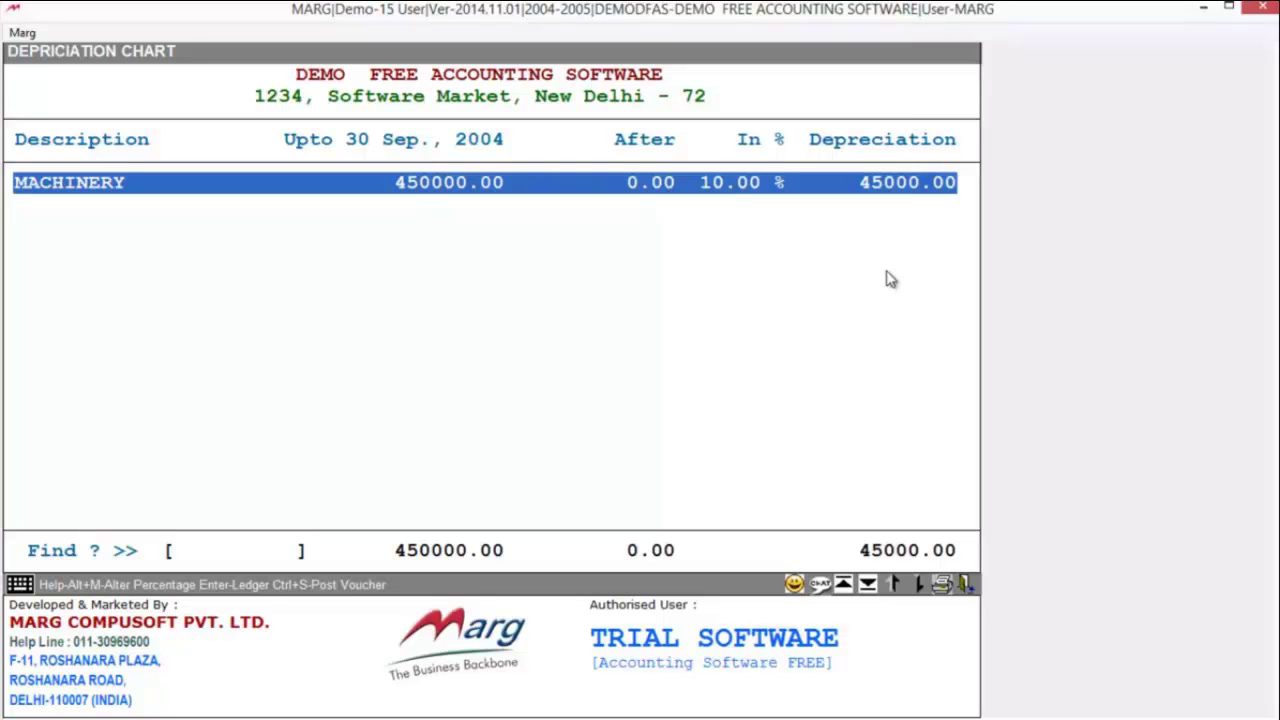
Post the MACHINERY depreciation as a journal voucher dated 31-03-2005 with the narration "Depreciation for the period", save it and close the chart
key("ctrl+s")
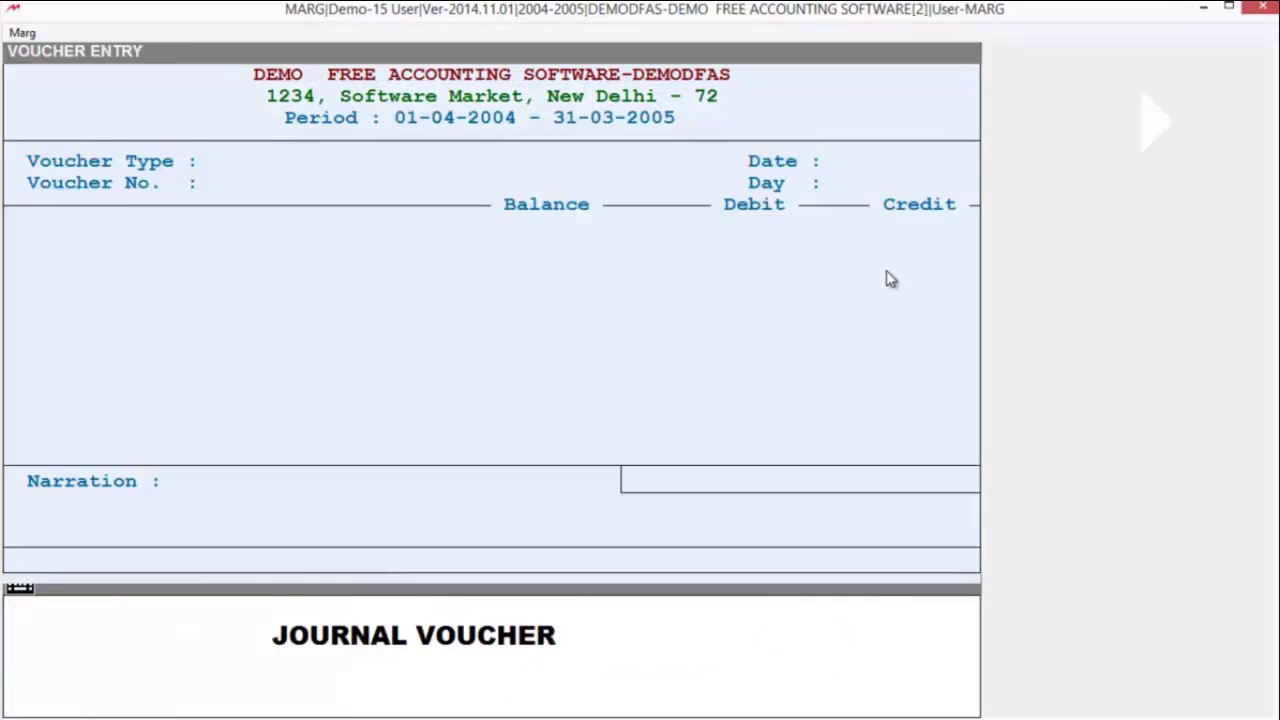
key("Return")
key("Return")
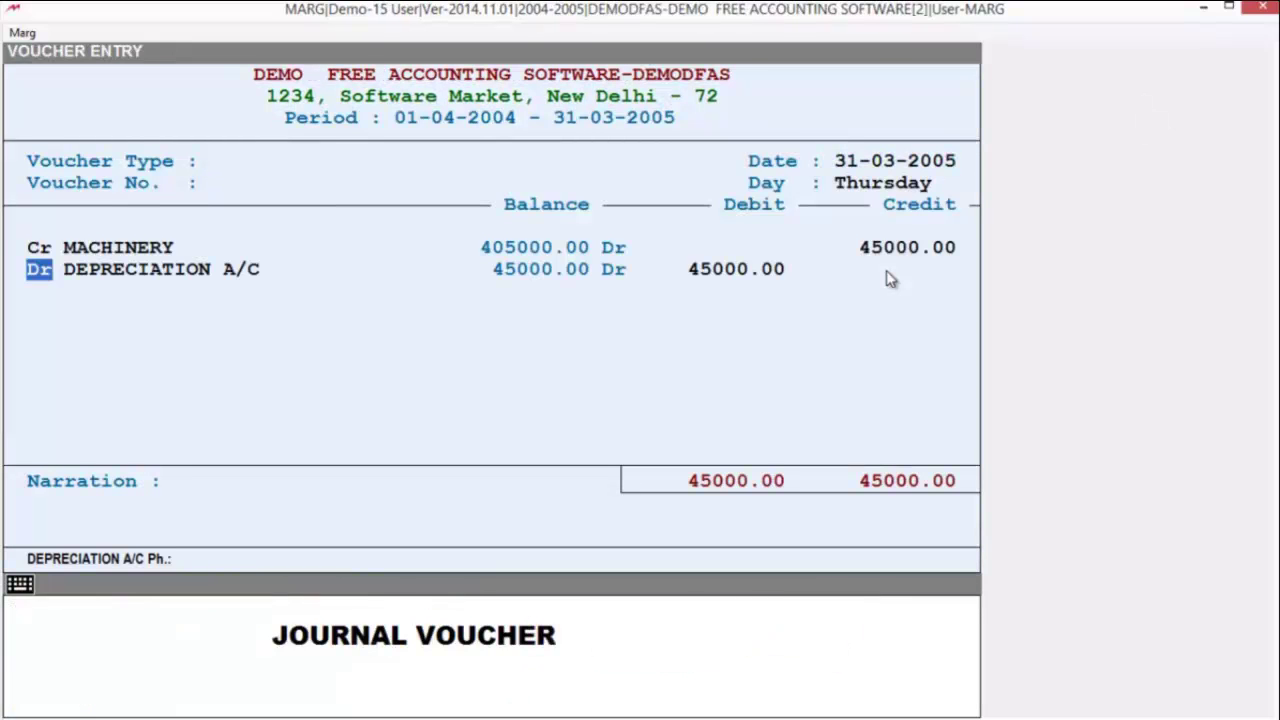
key("Return")
key("Return")
key("Return")
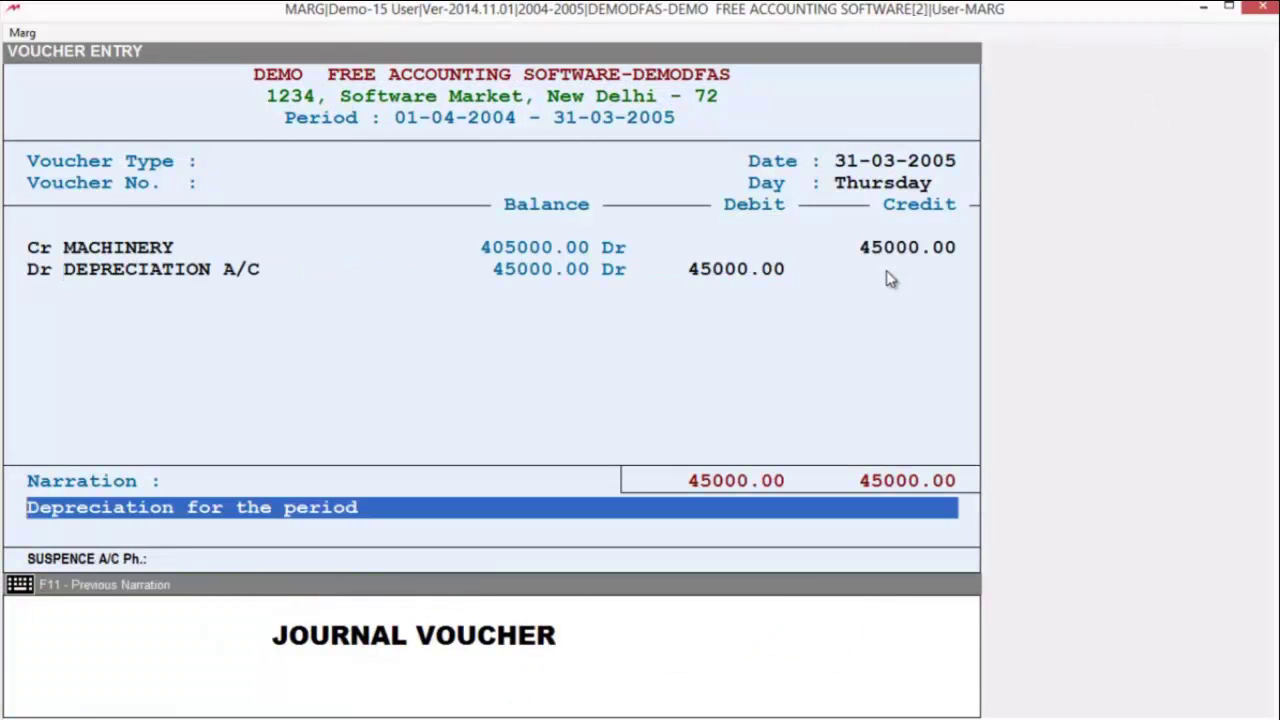
key("Return")
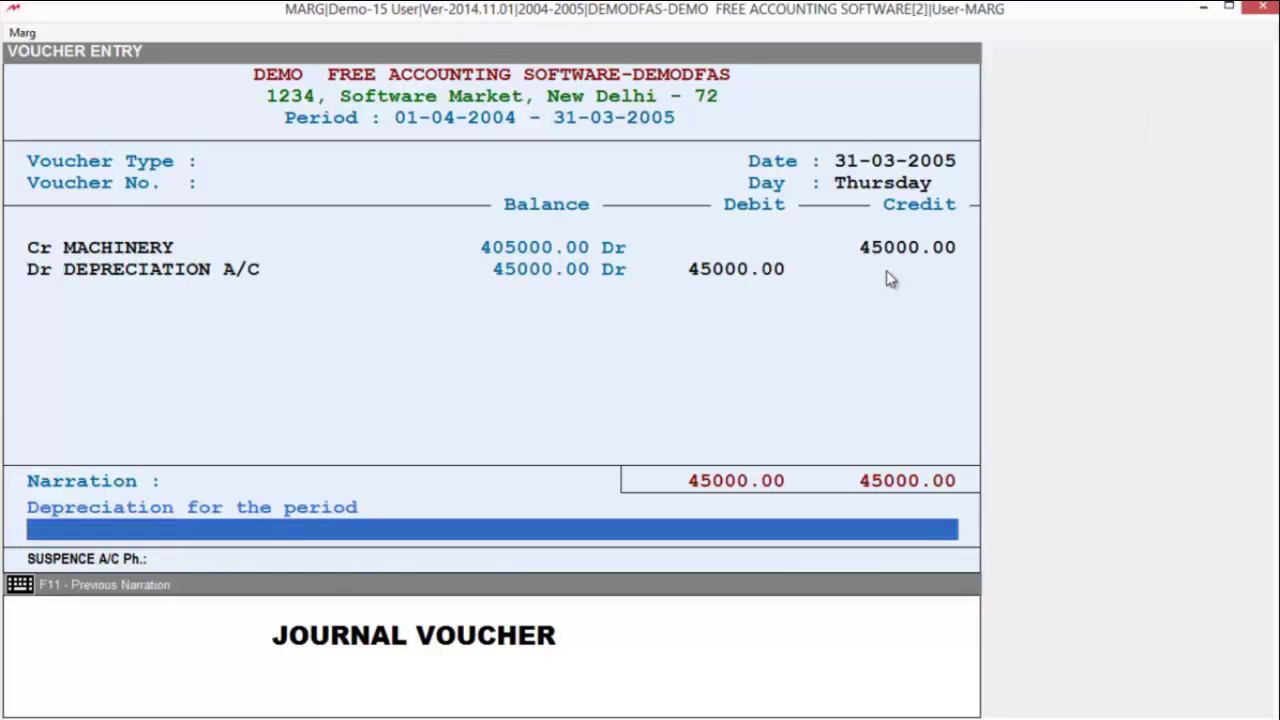
key("Return")
key("Return")
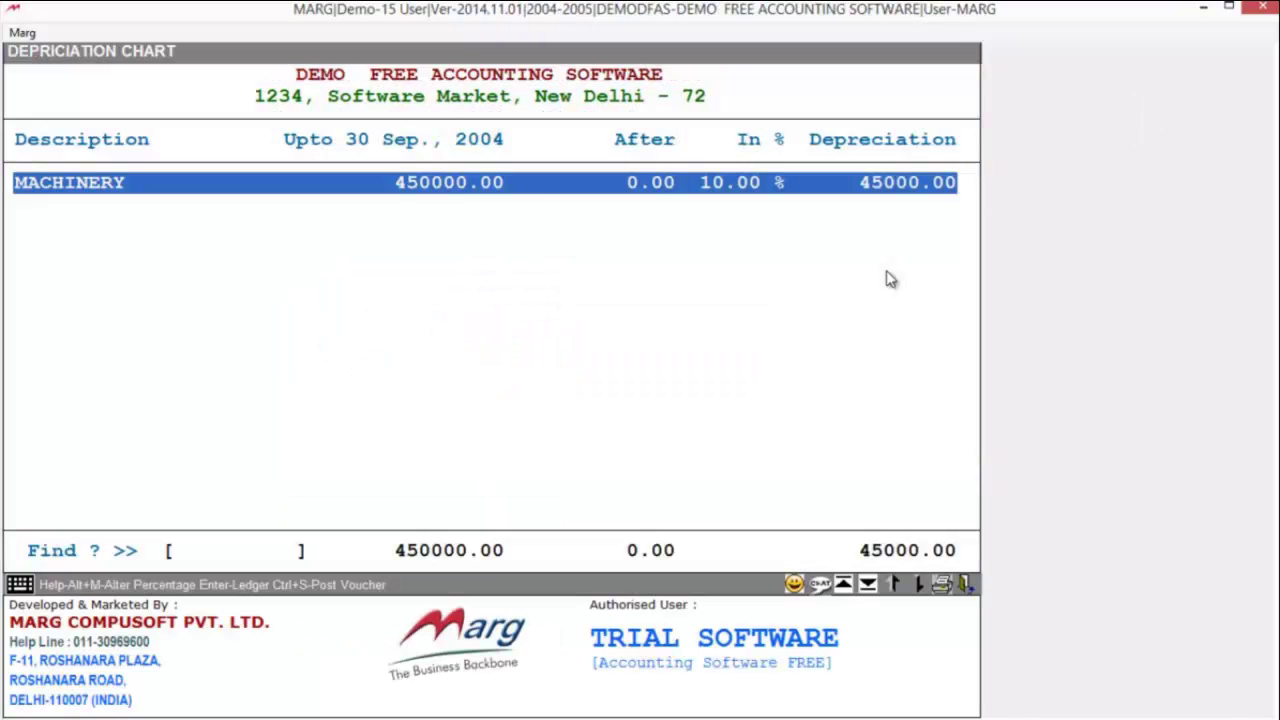
key("Escape")
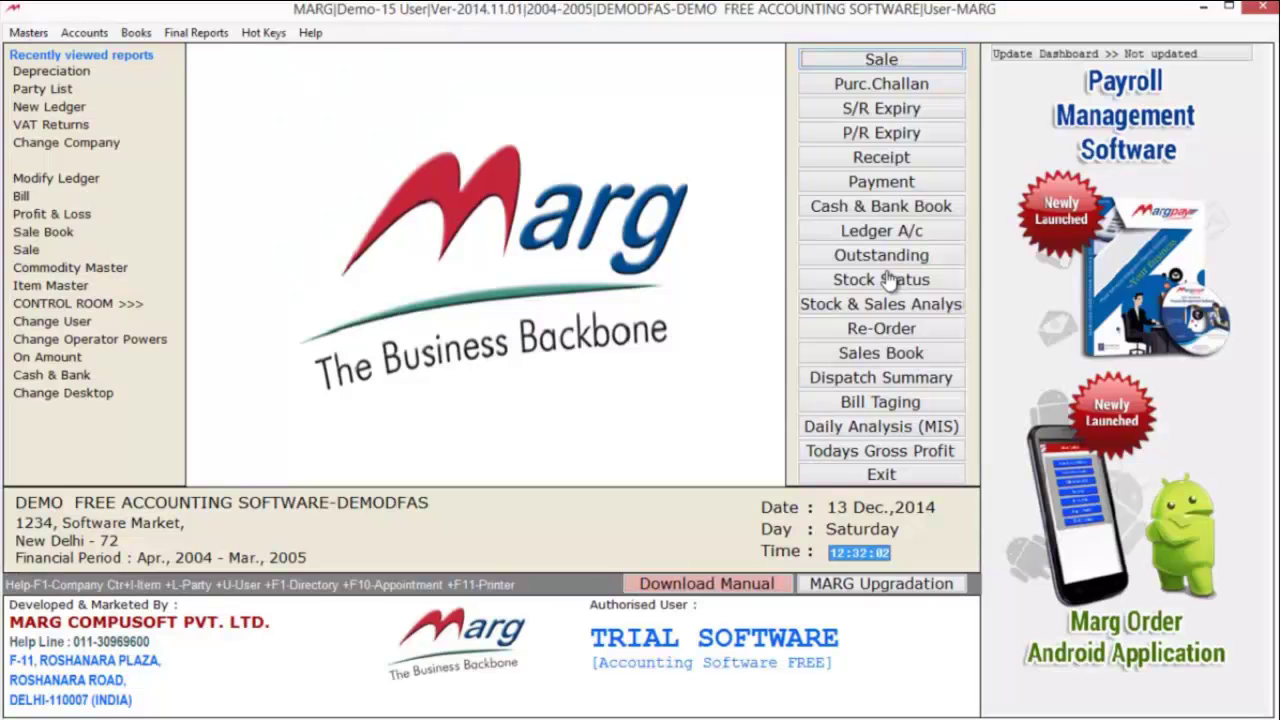
Look up the MACHINERY account in the ledger list by searching for MACH, and close the list
key("alt+l")
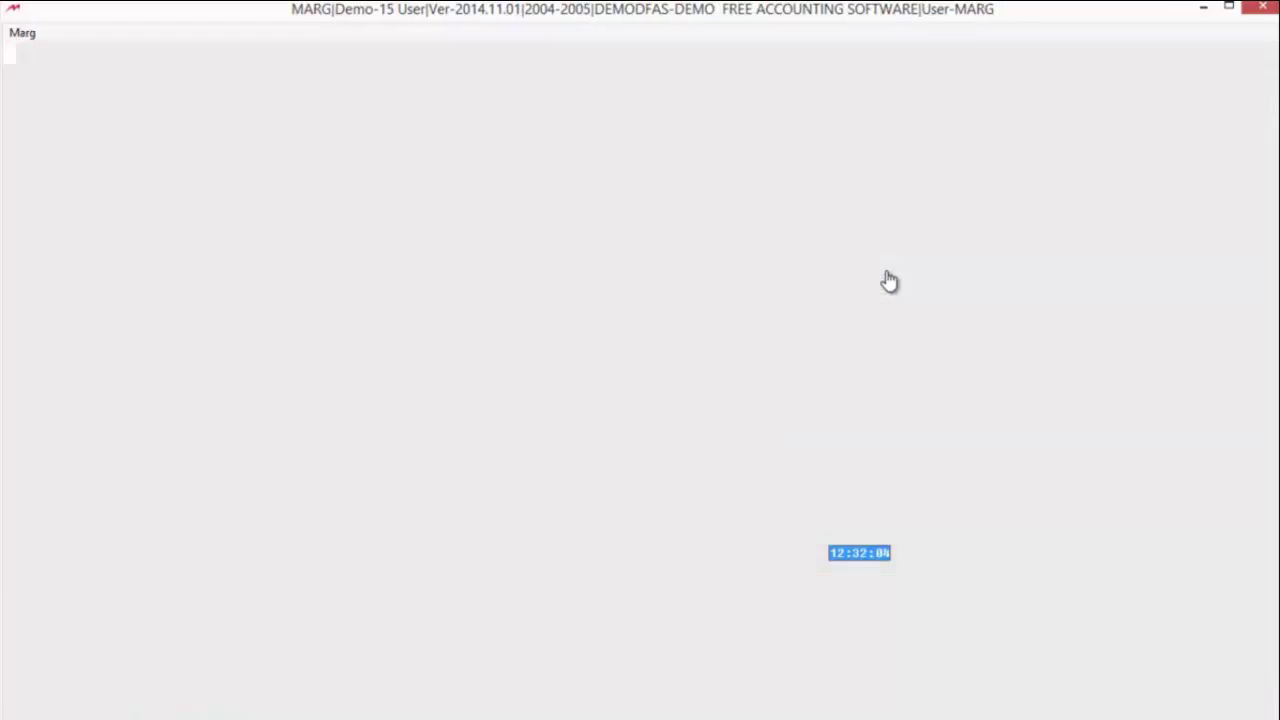
type("MACH")
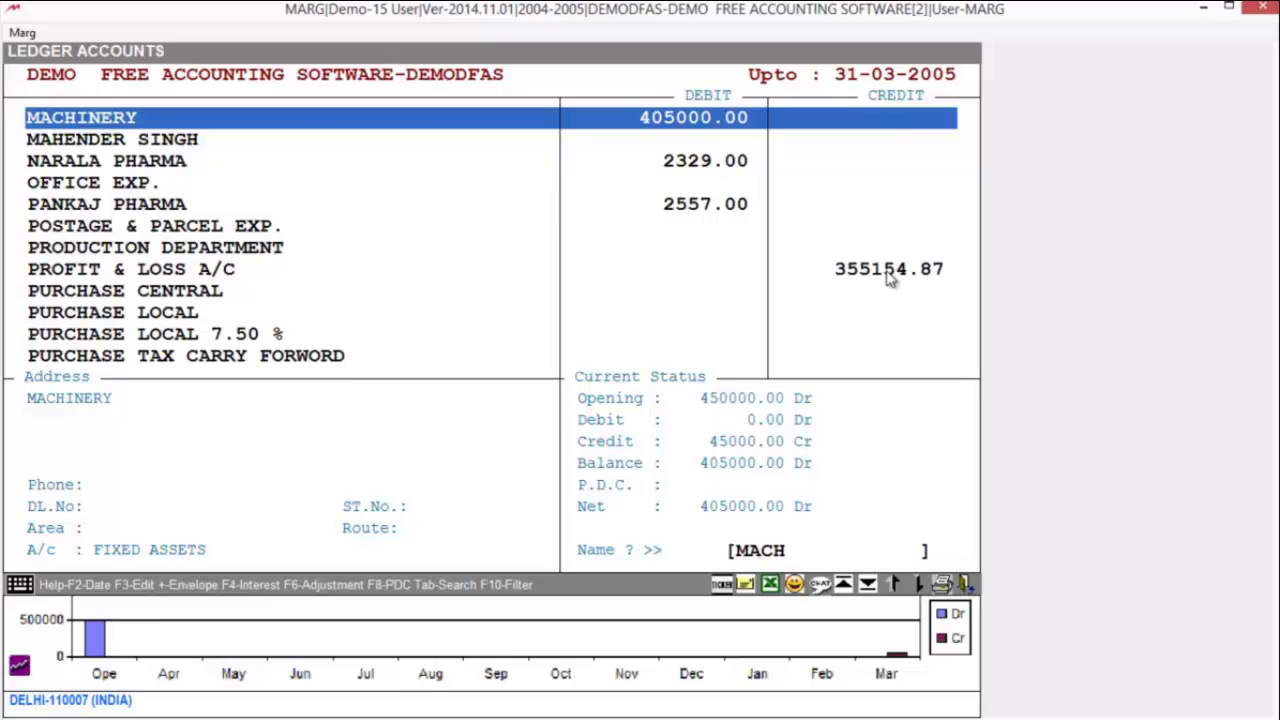
key("Escape")
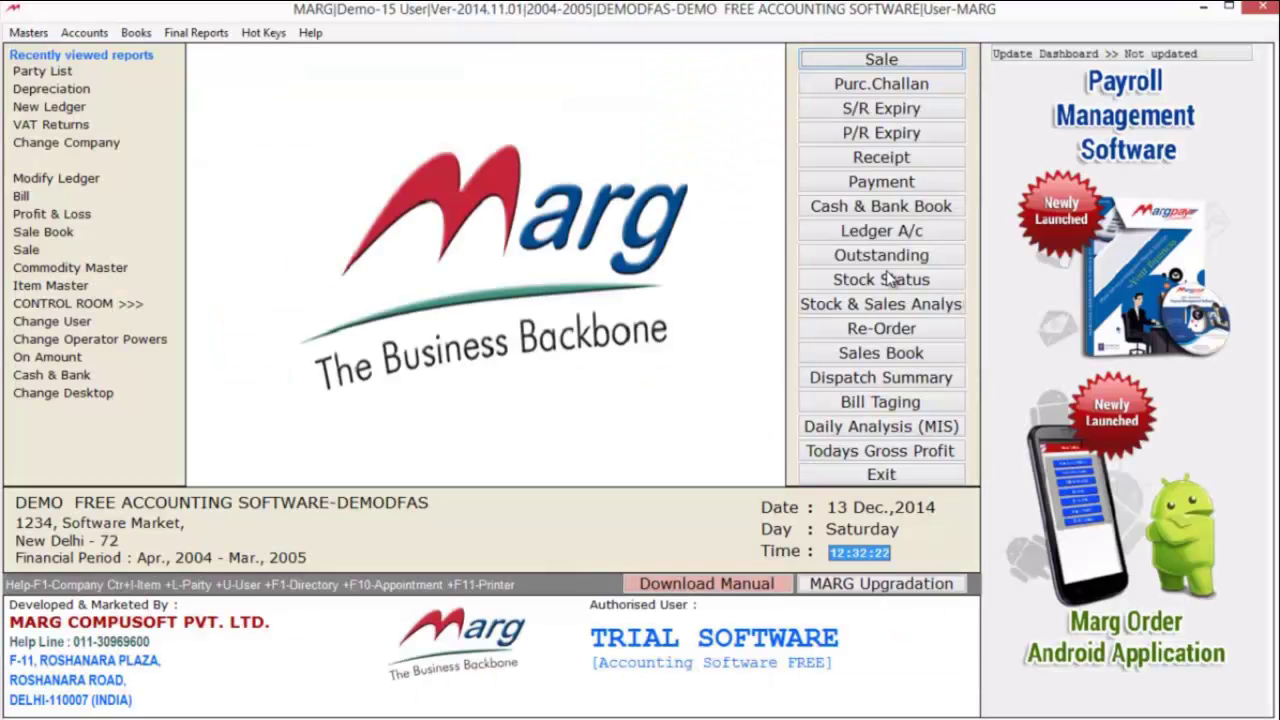
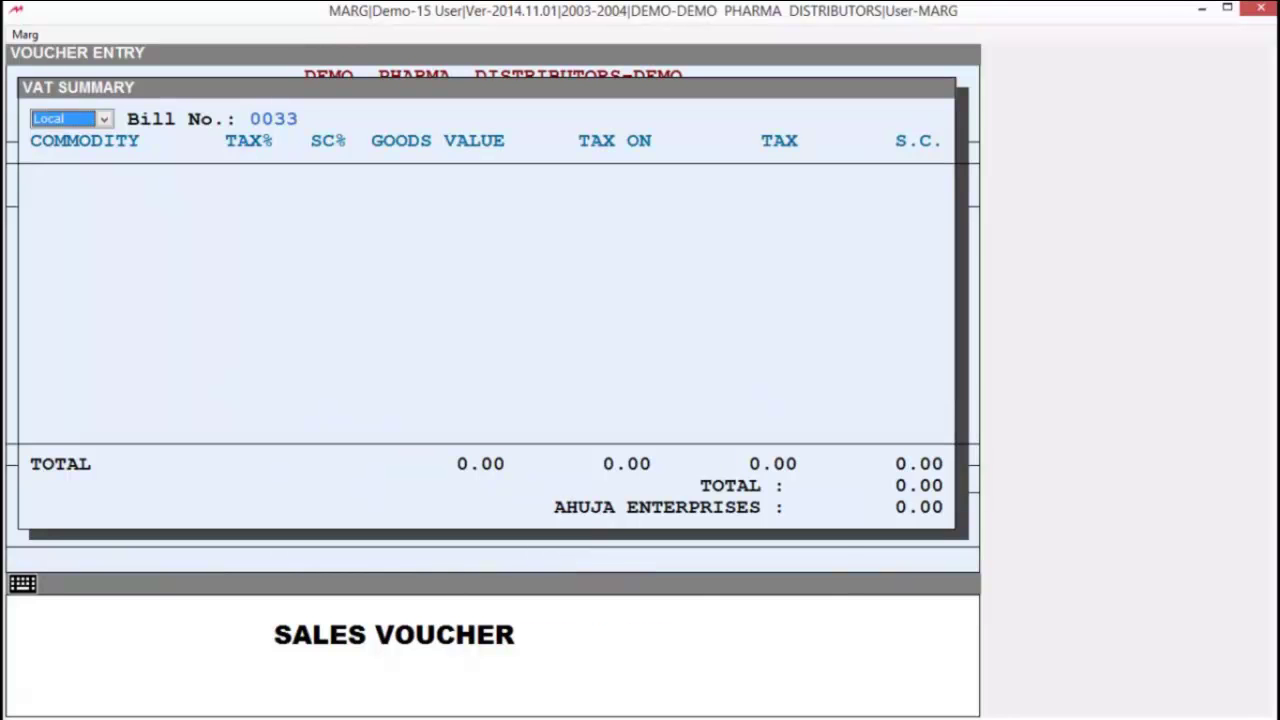
Set the VAT summary to Local, accept bill number 0033, and select the commodity PHILIPS CFL250
key("space")
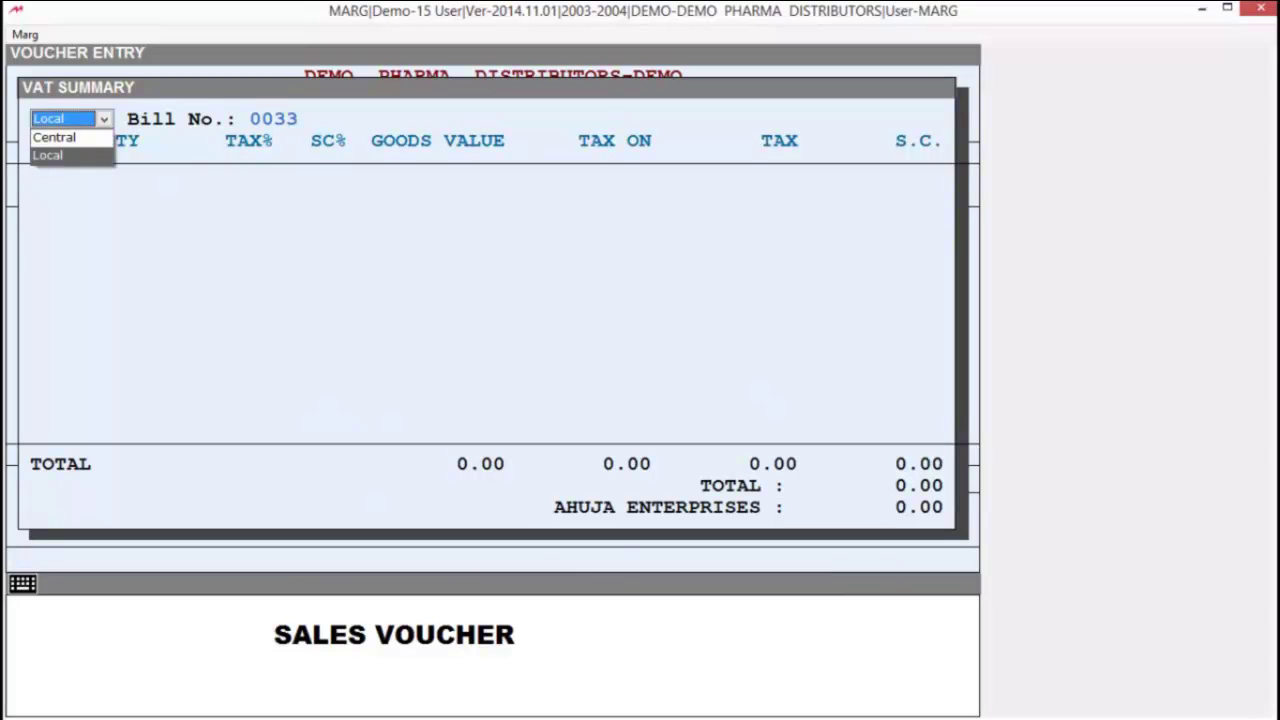
key("Up")
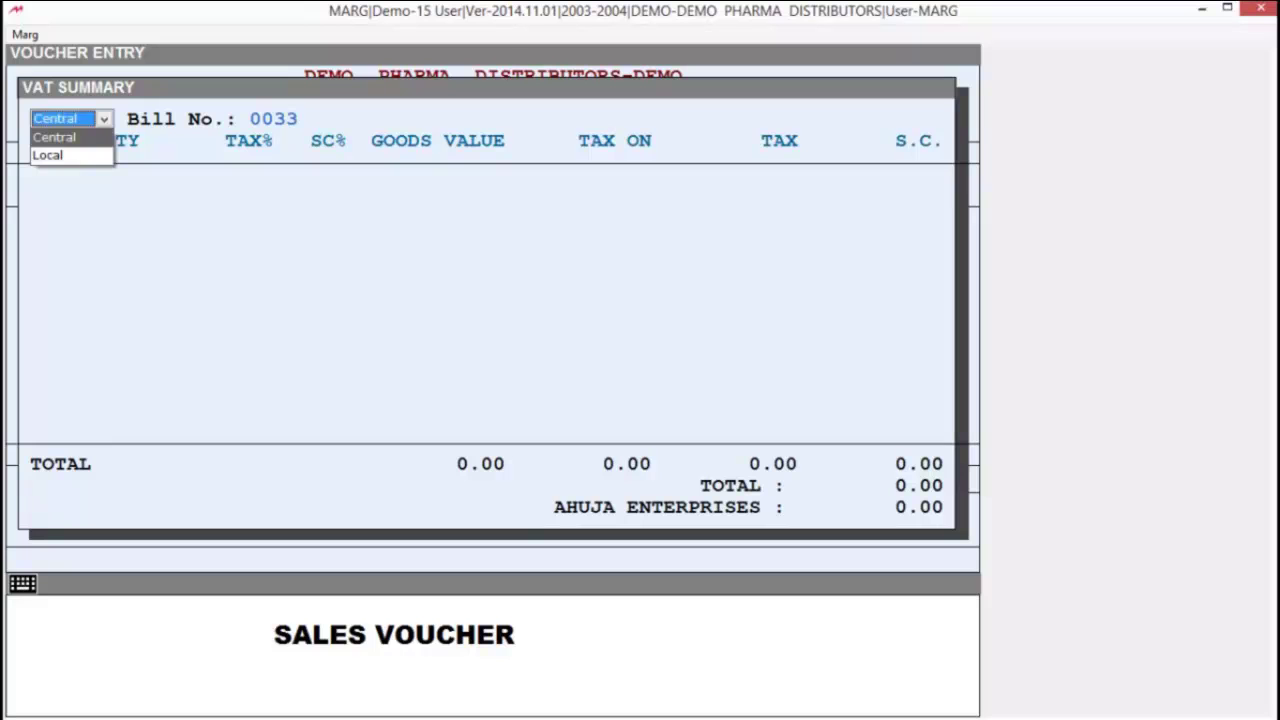
key("Down")
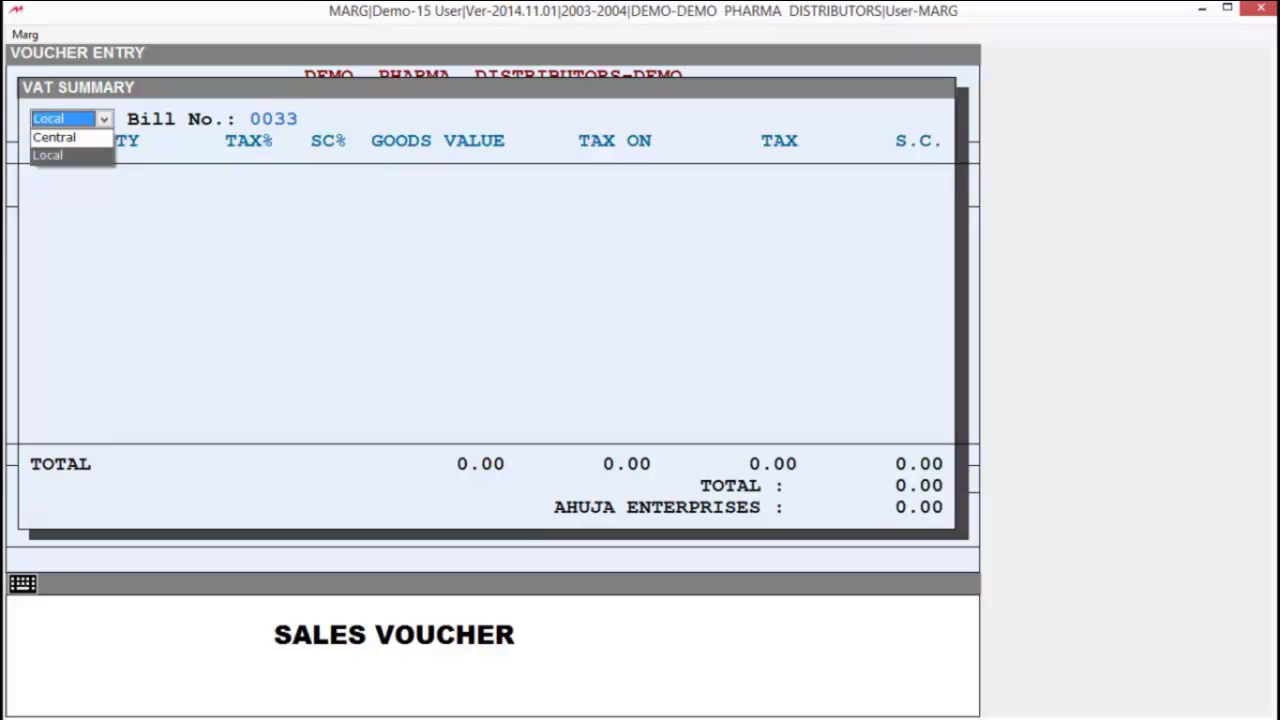
key("Return")
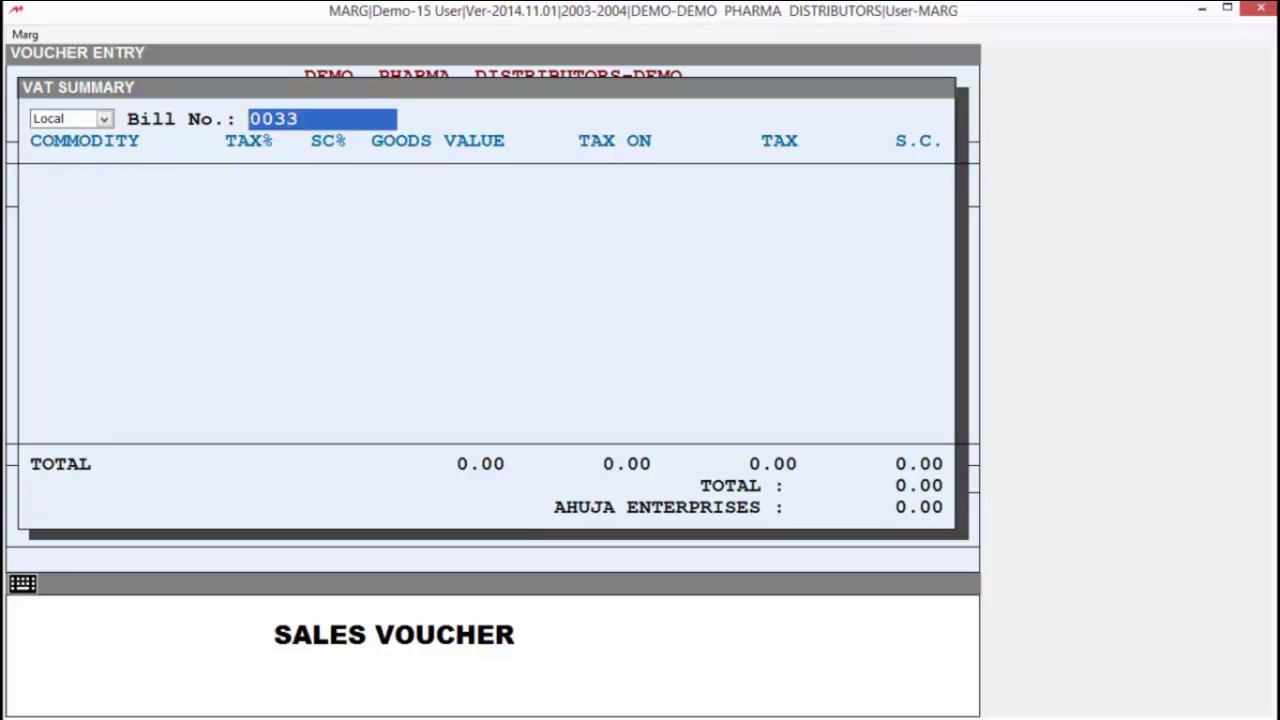
key("Return")
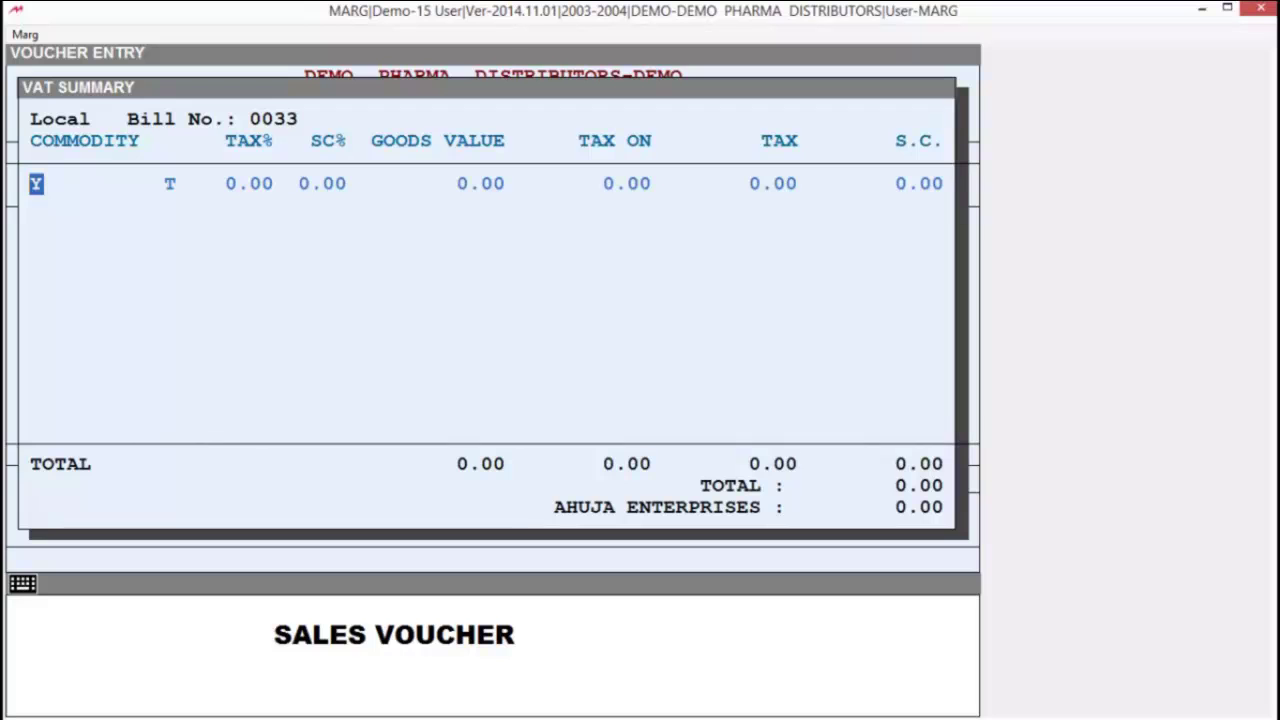
type("N")
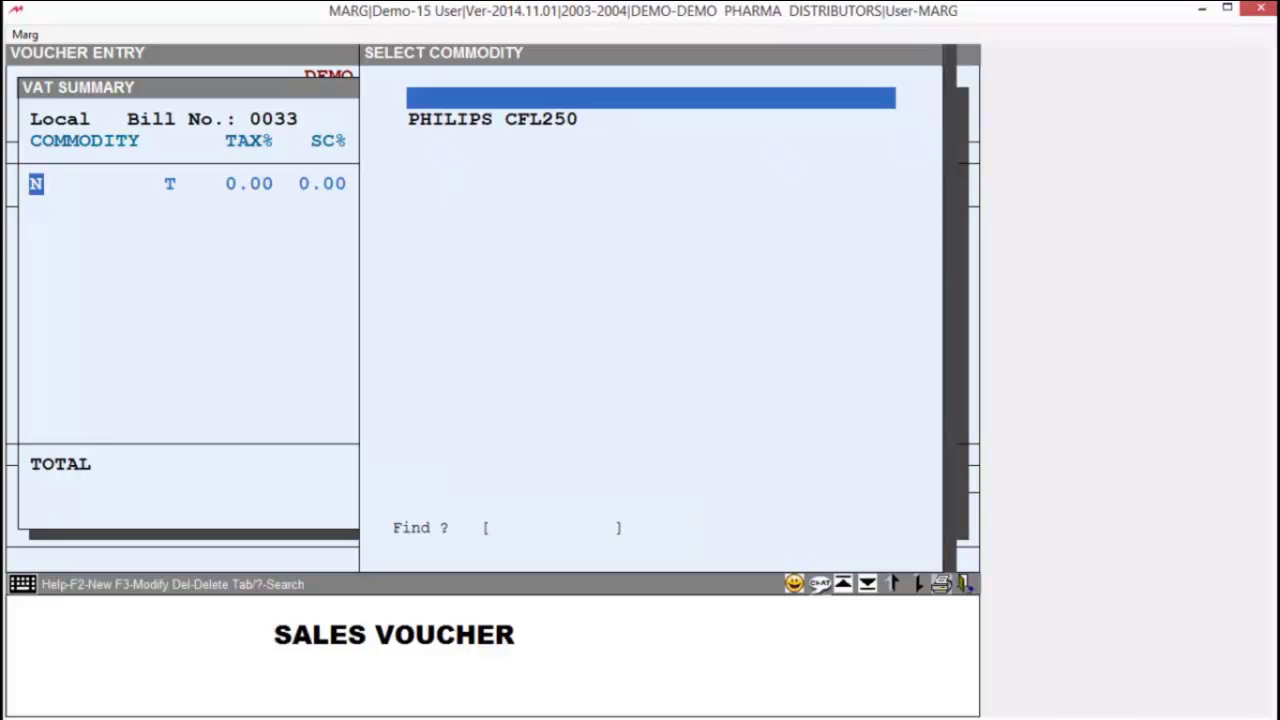
key("Down")
key("Return")
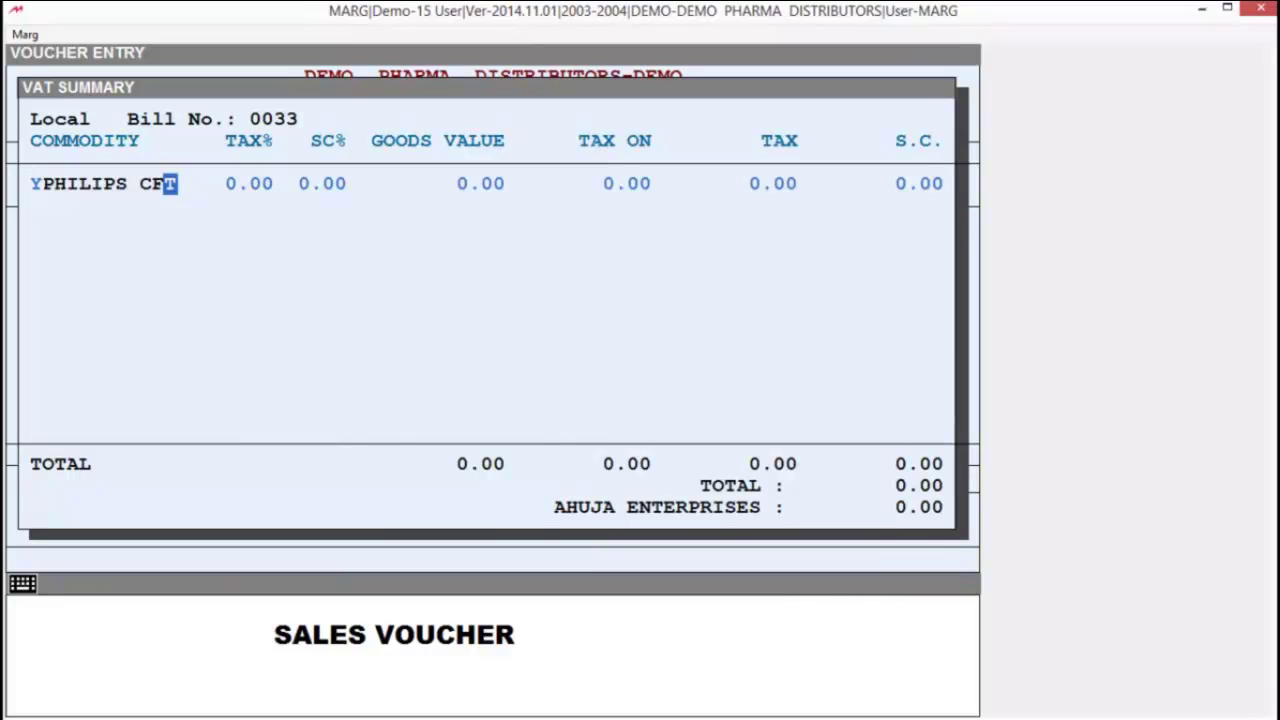
Set the commodity's tax type to T, its tax rate to 5 % and its surcharge to 2 %
type("P")
type("E")
type("T")
key("Return")
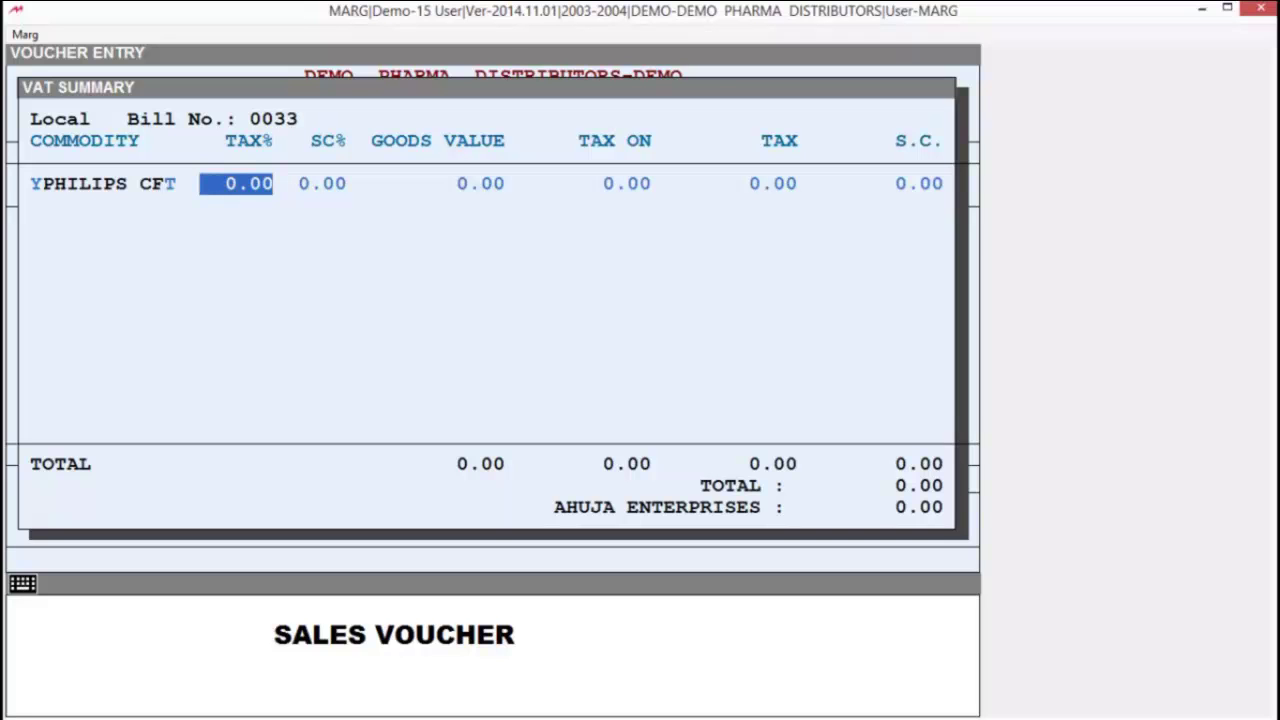
type("5")
key("Return")
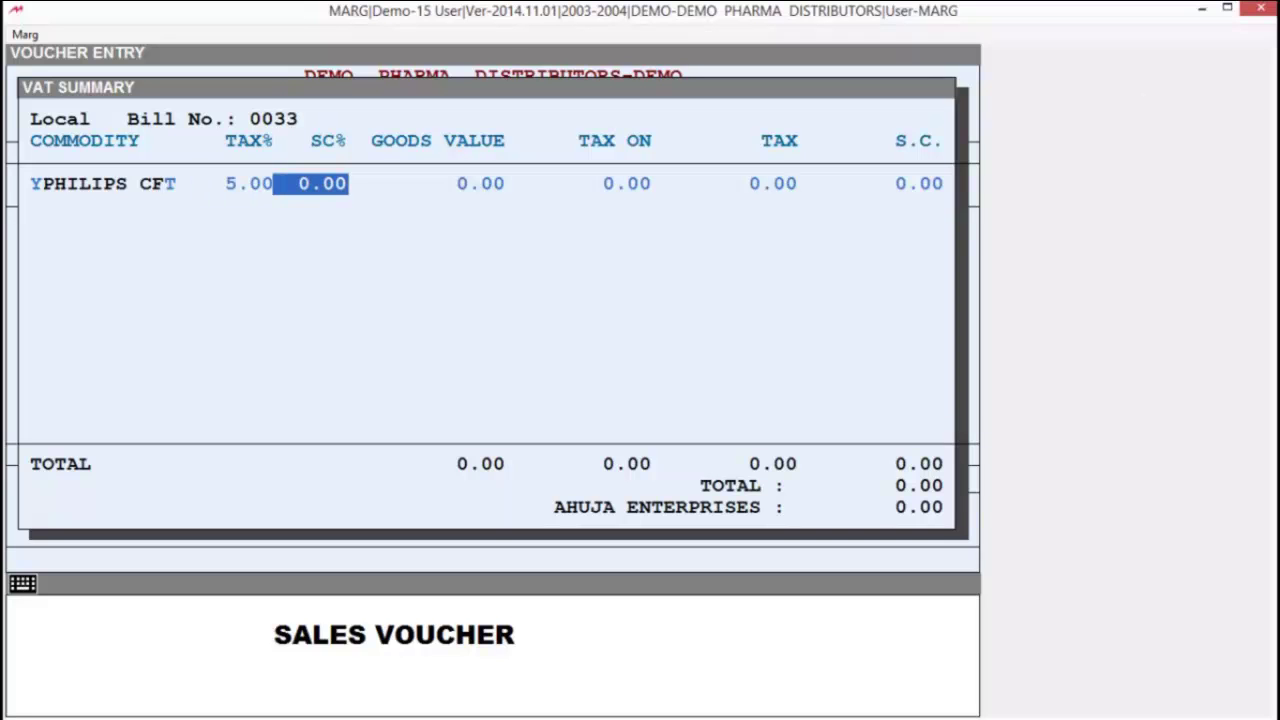
type("2")
key("Return")
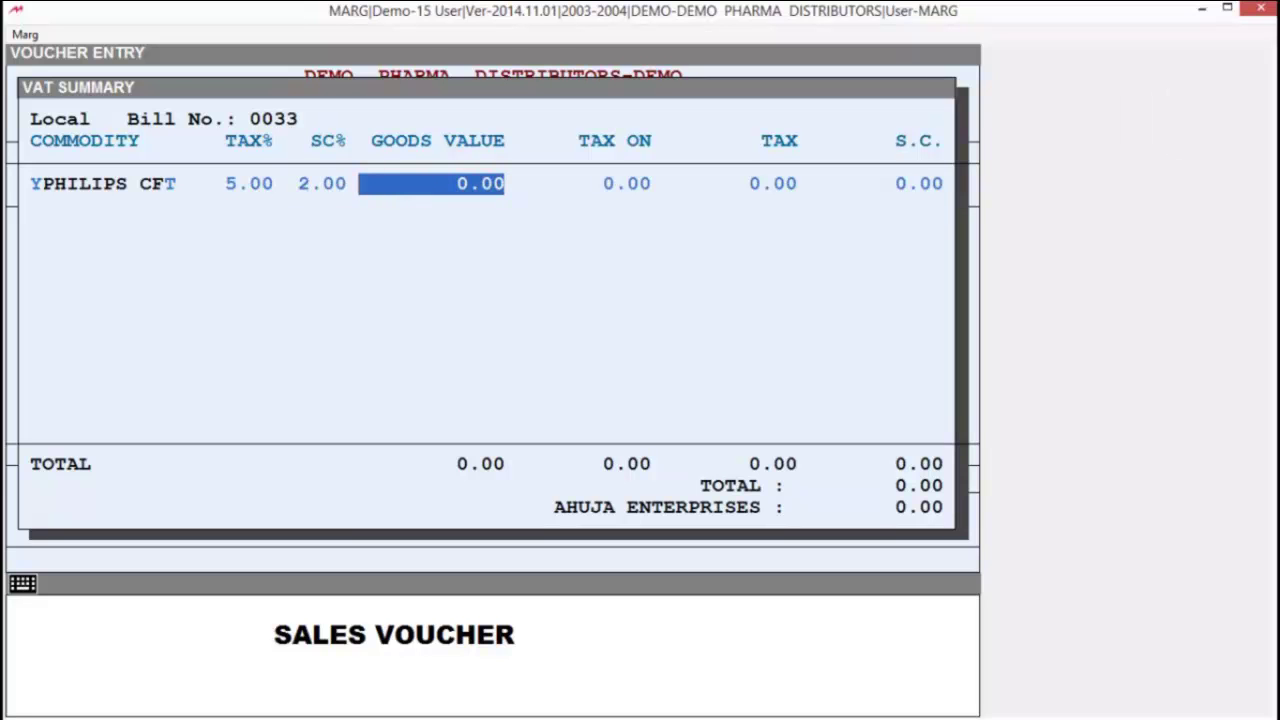
Enter a goods value of 100 and accept the calculated taxable amount, tax and surcharge for the line
type("100")
key("Return")
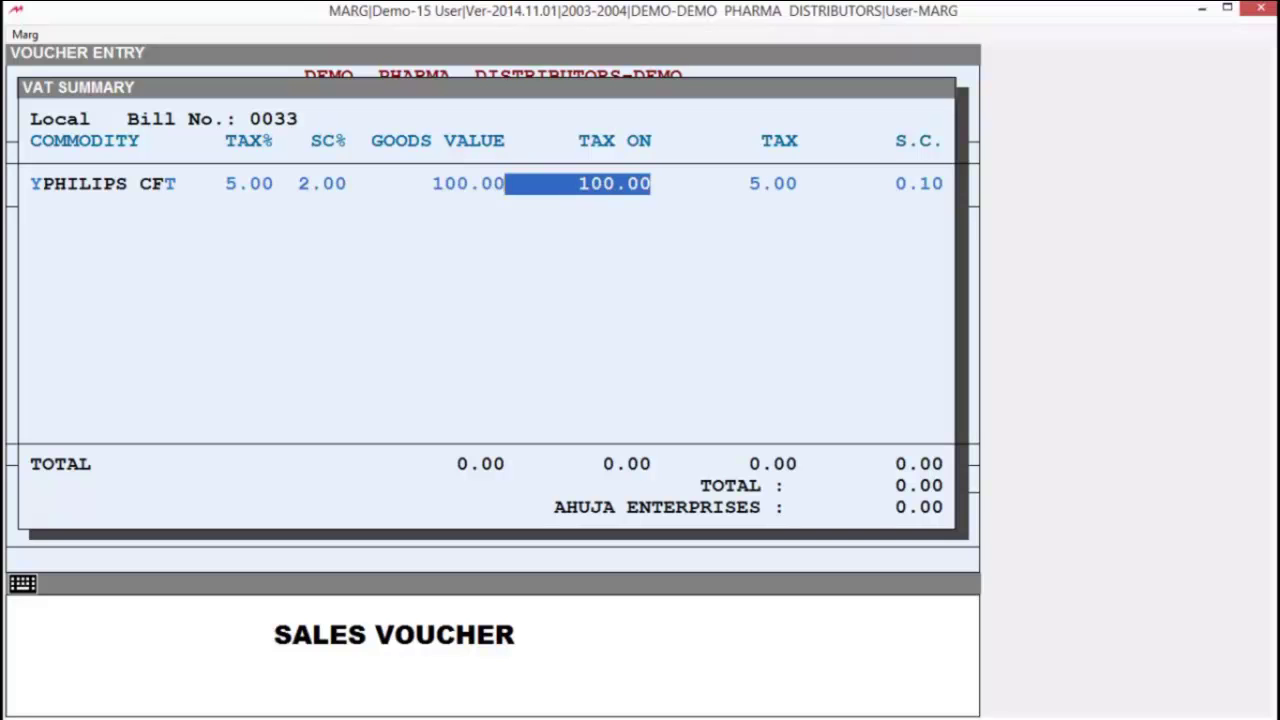
key("Return")
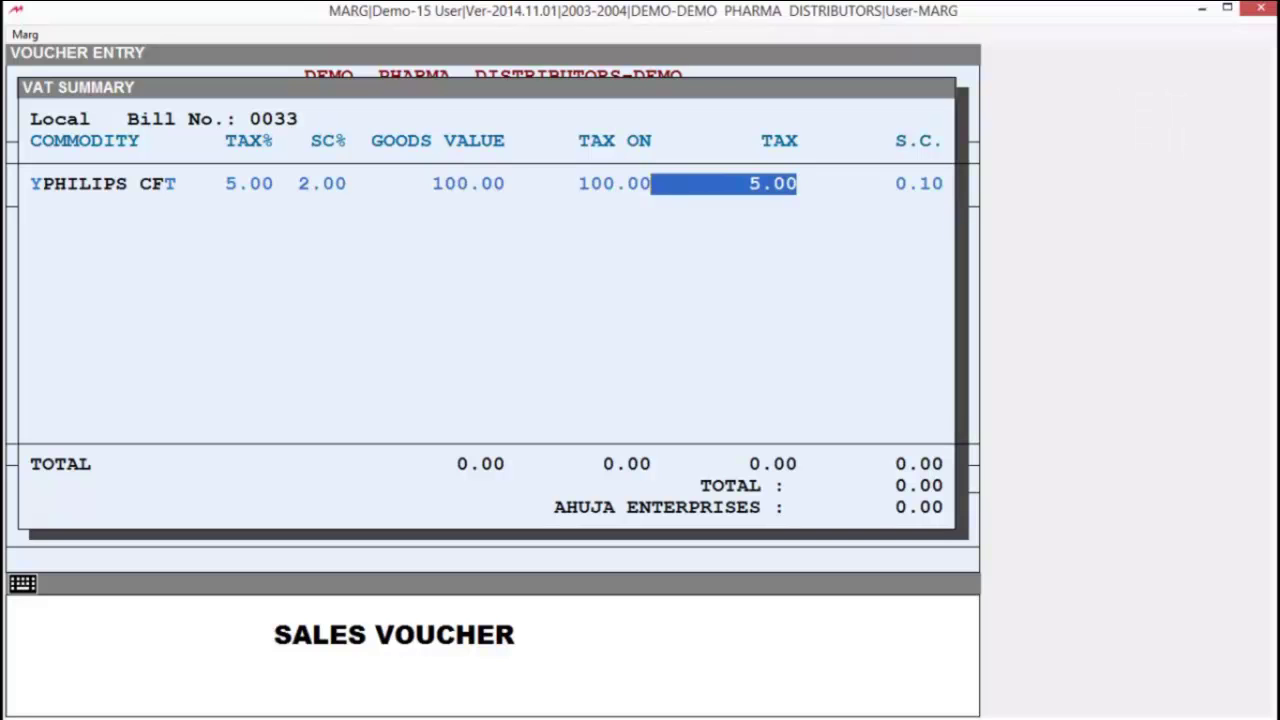
key("Return")
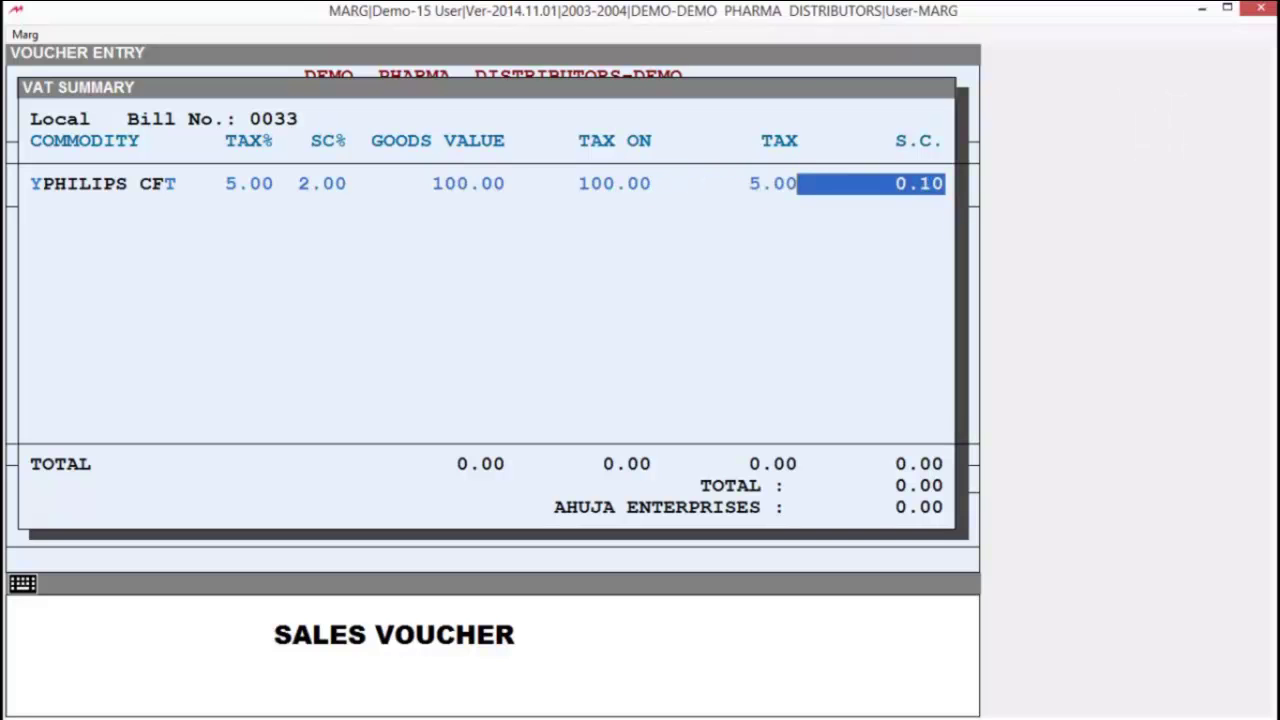
key("Return")
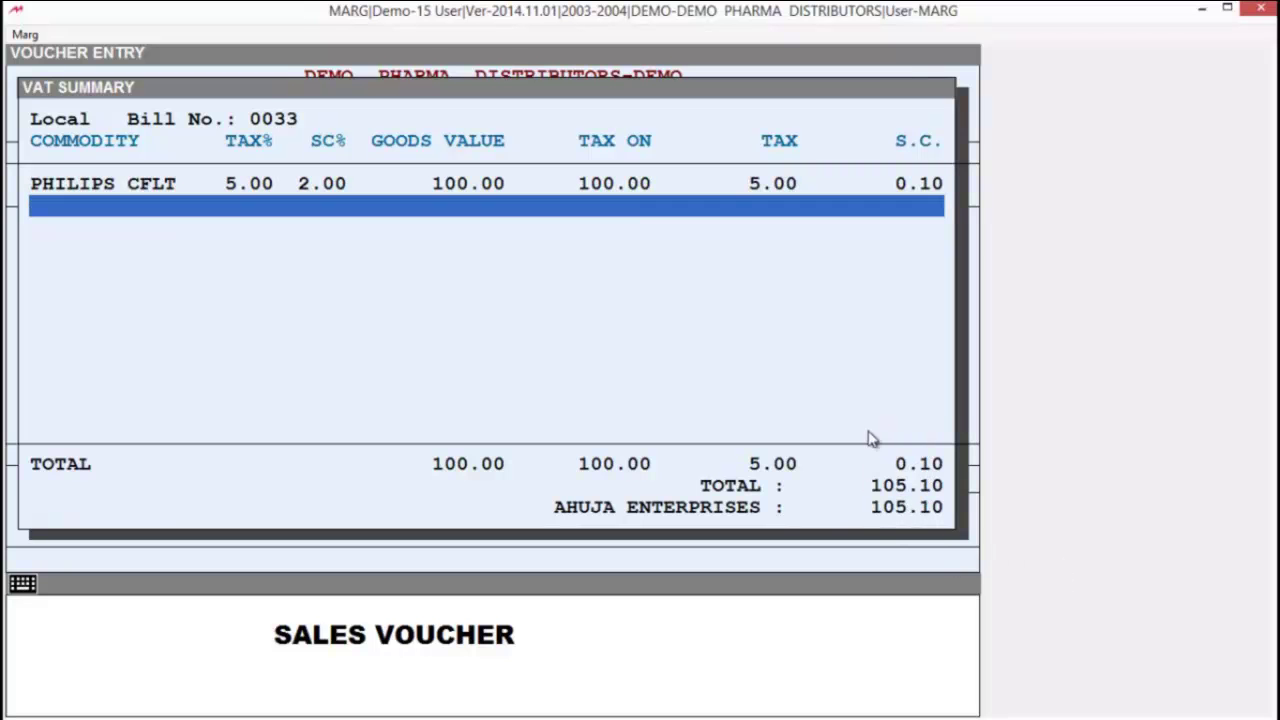
Adjust the AHUJA ENTERPRISES amount as a New Ref, accept the ledger lines up to the narration, and leave the sales voucher
key("Return")
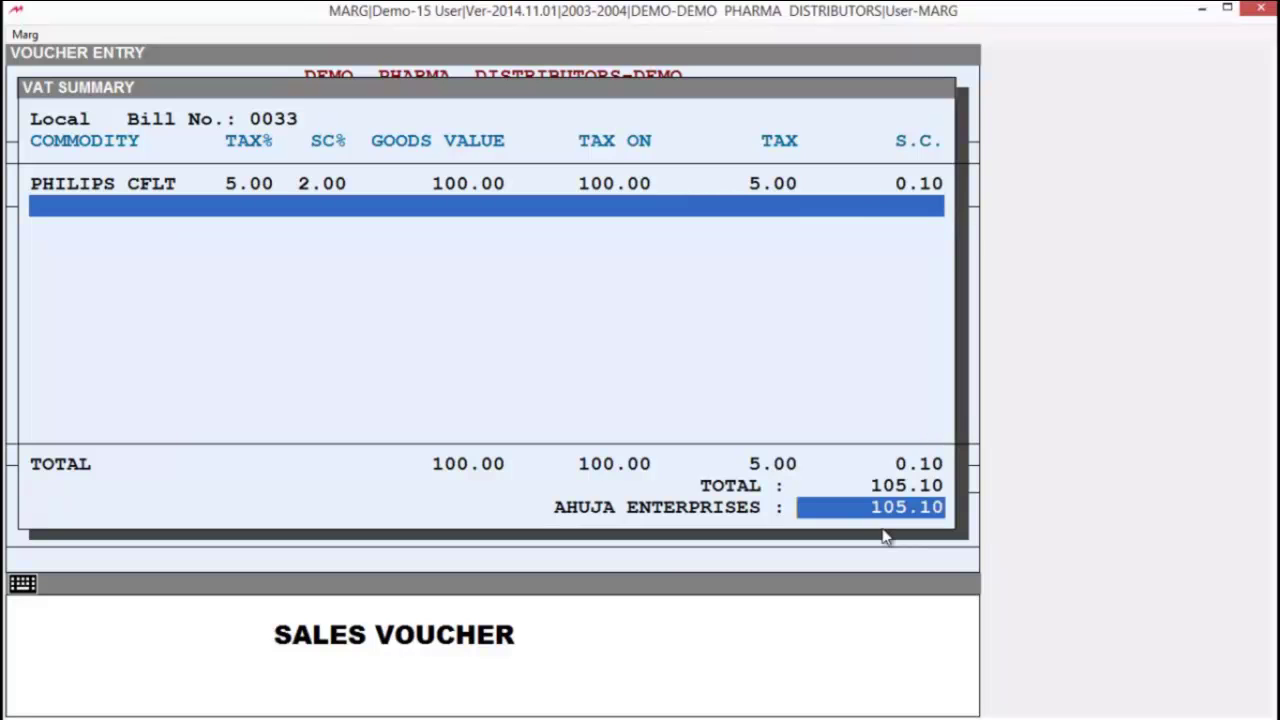
key("Return")
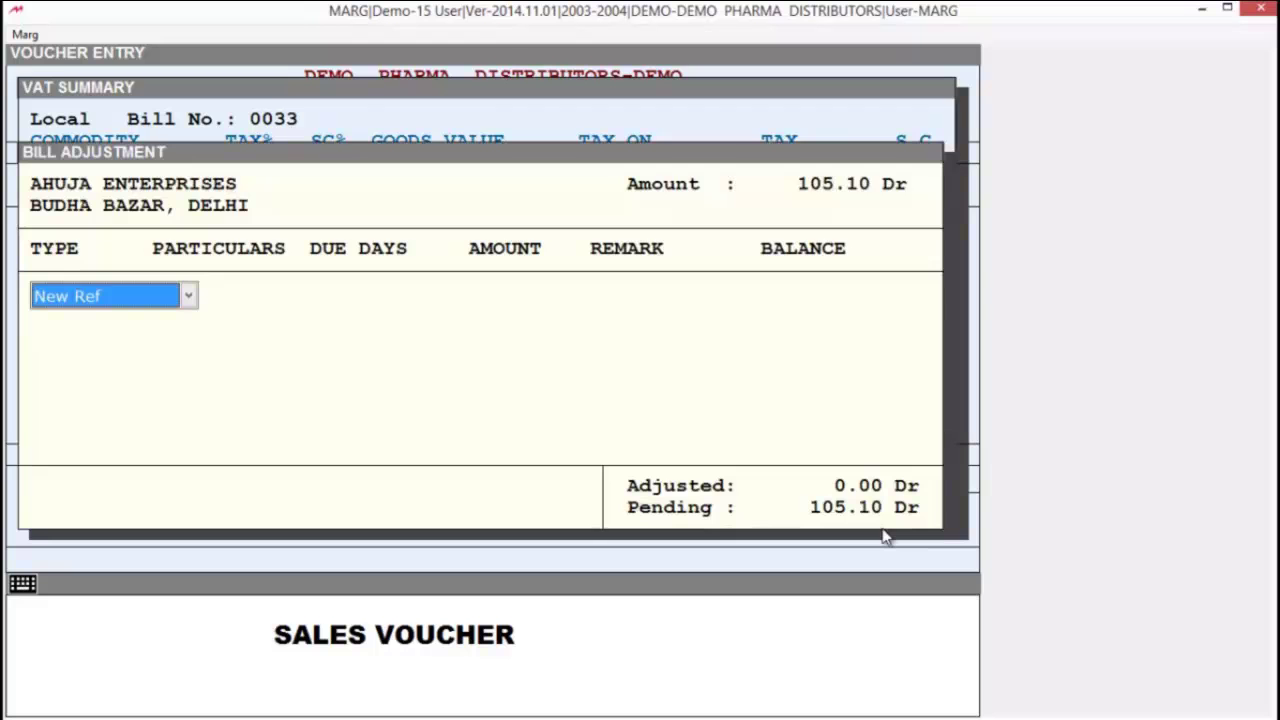
key("Return")
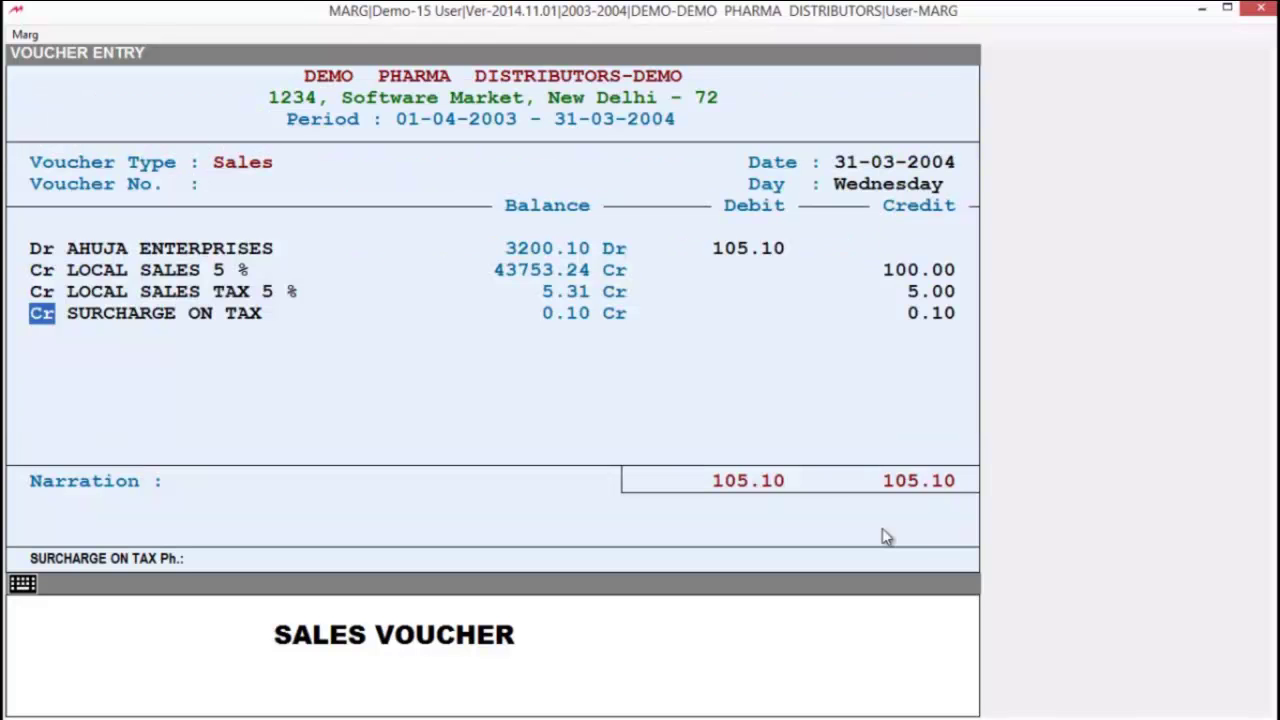
key("Return")
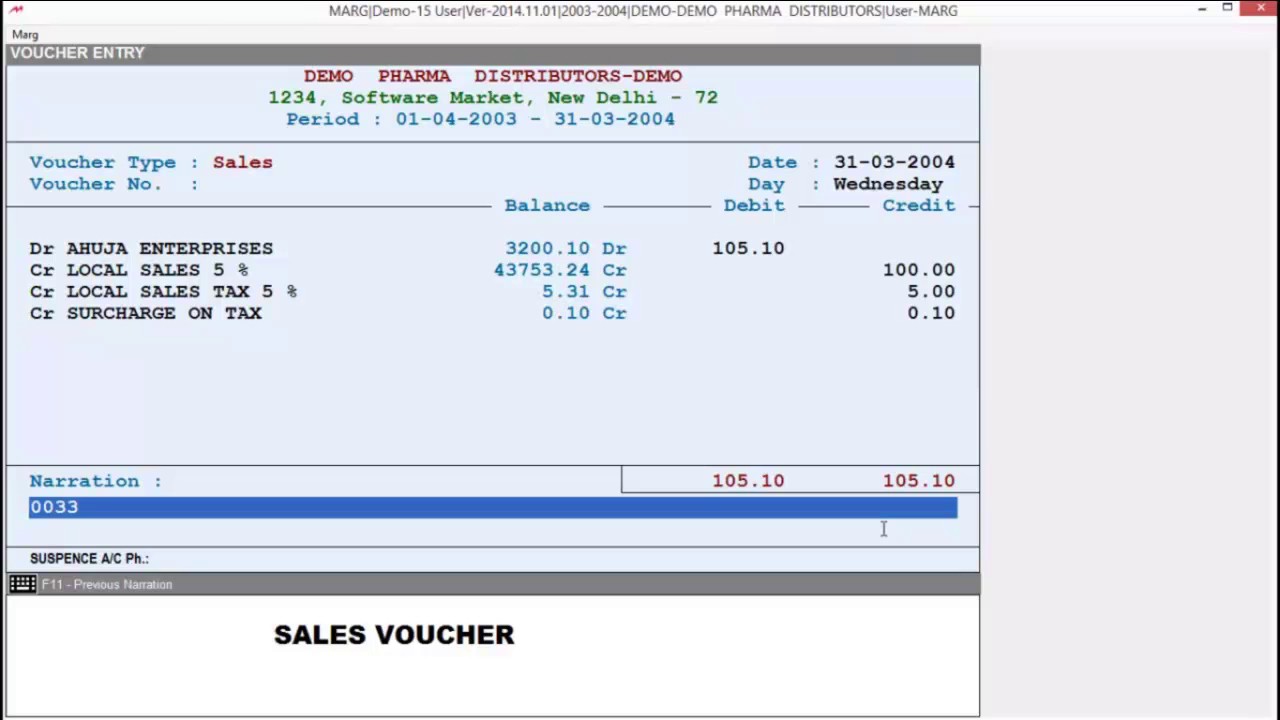
key("Escape")
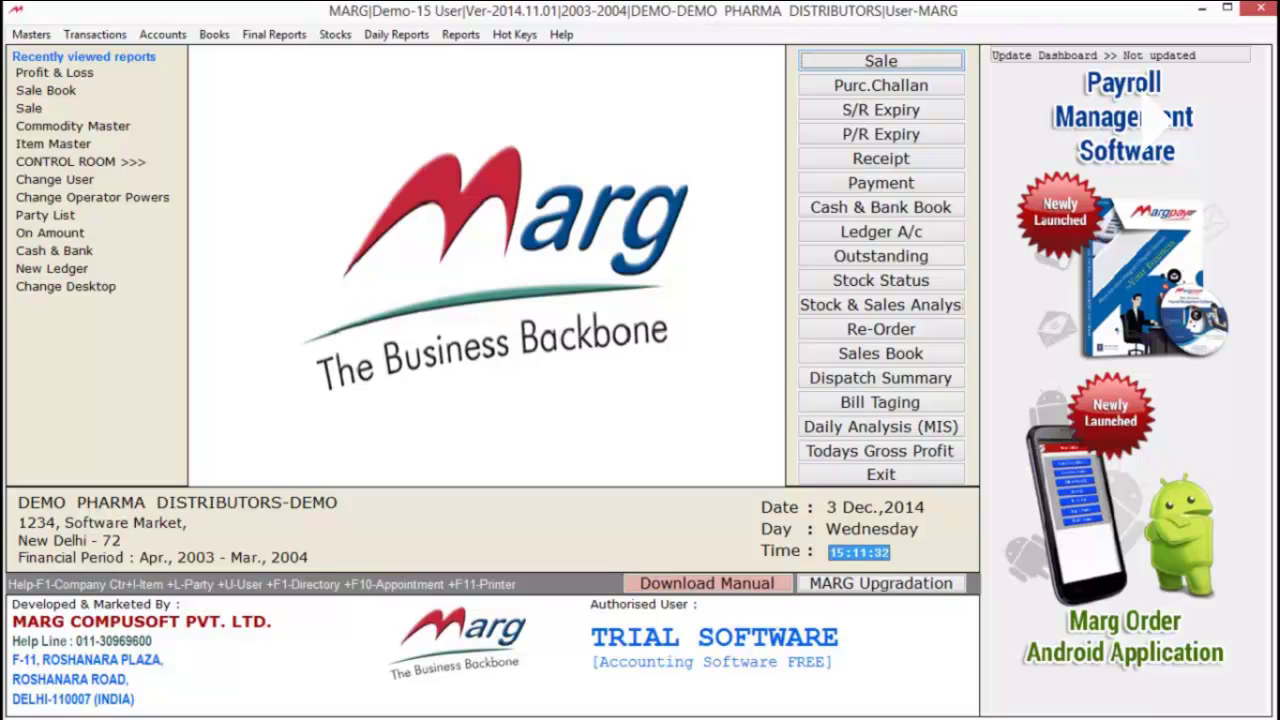
Open the Sale Book report from the sale analysis reports
key("alt+r")
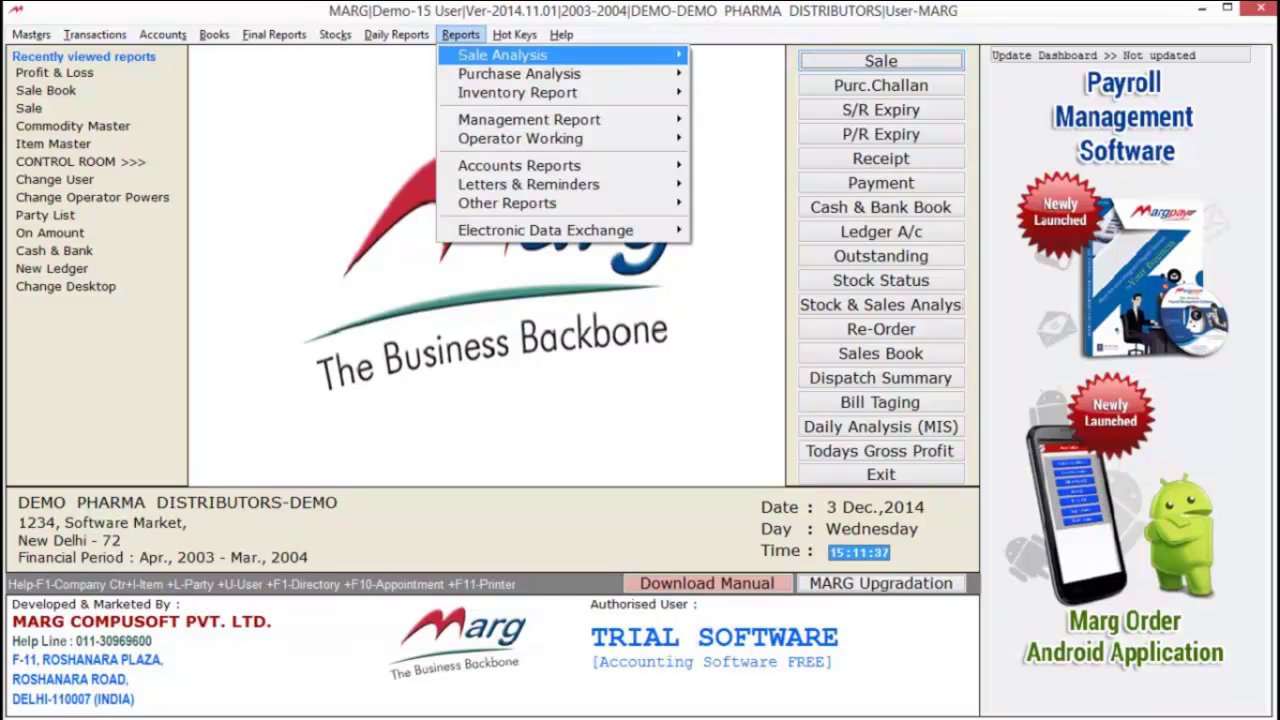
key("Right")
key("Down")
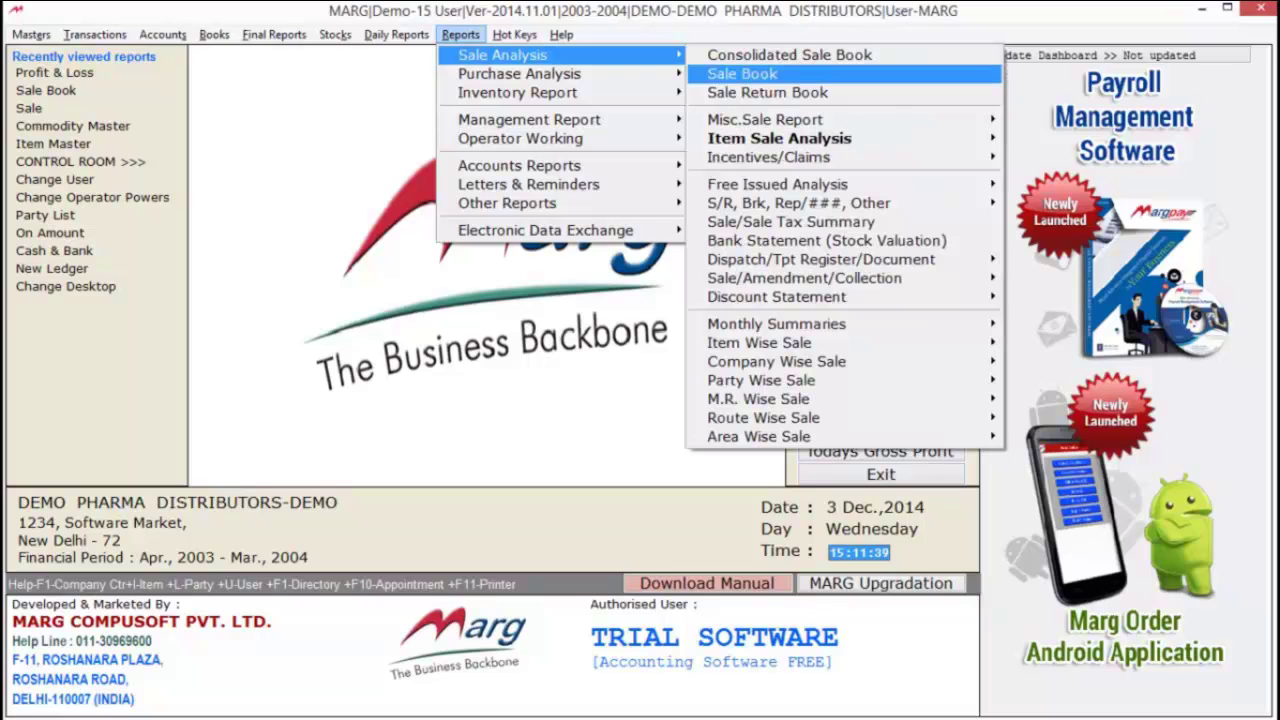
key("Return")
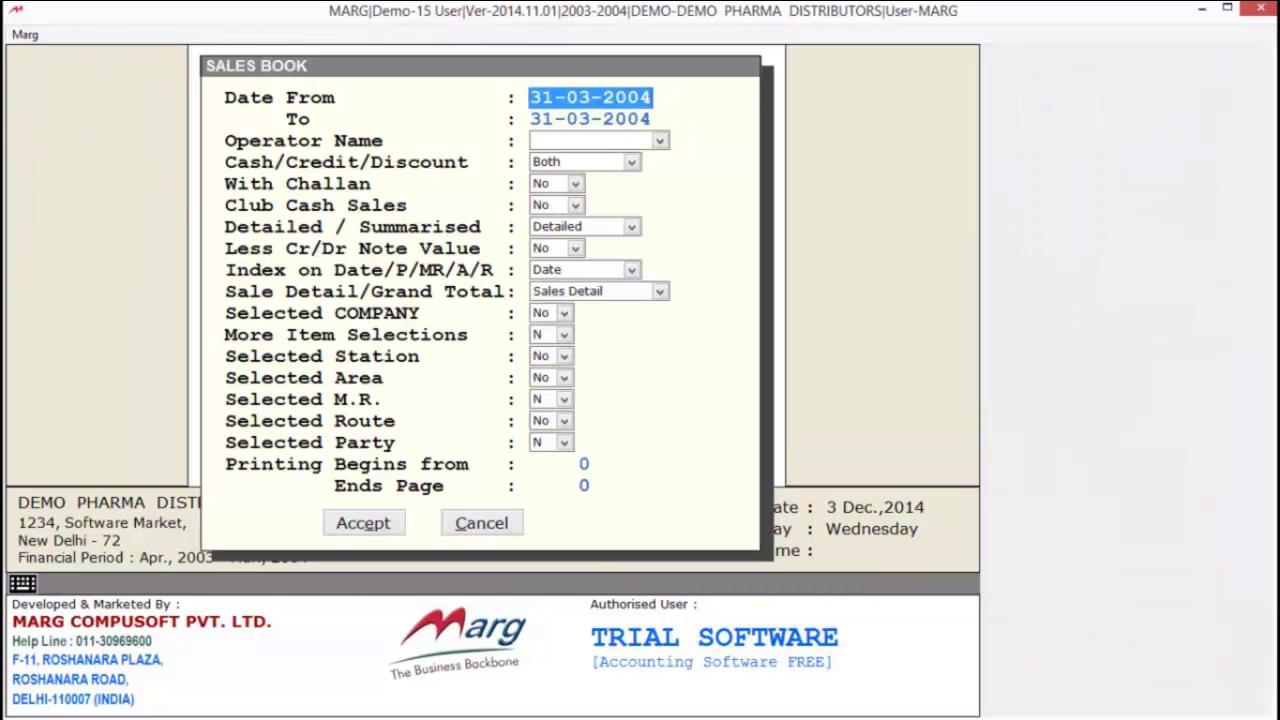
Generate the sales book from 01-04-2003 to 31-03-2004, keeping the default values for all other options
type("0")
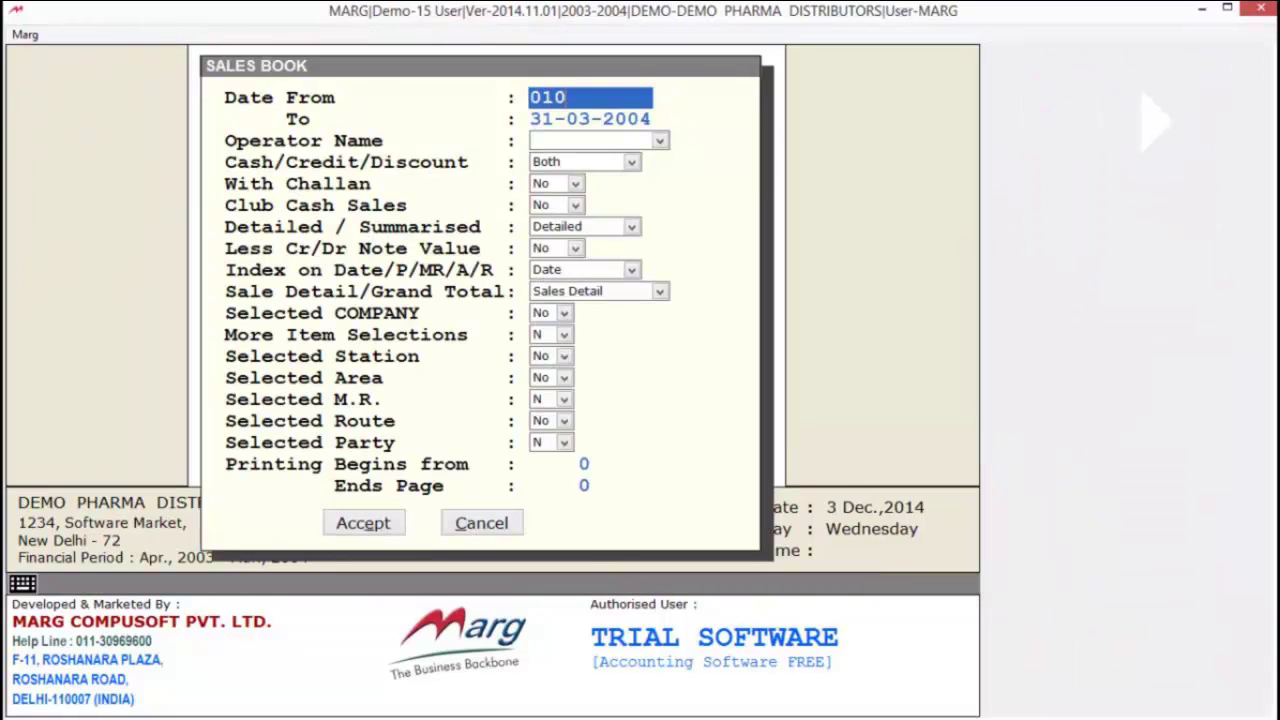
type("1-04")
key("Return")
key("Return")
key("Return")
key("Return")
key("Return")
key("Return")
key("Return")
key("Return")
key("Return")
key("Return")
key("Return")
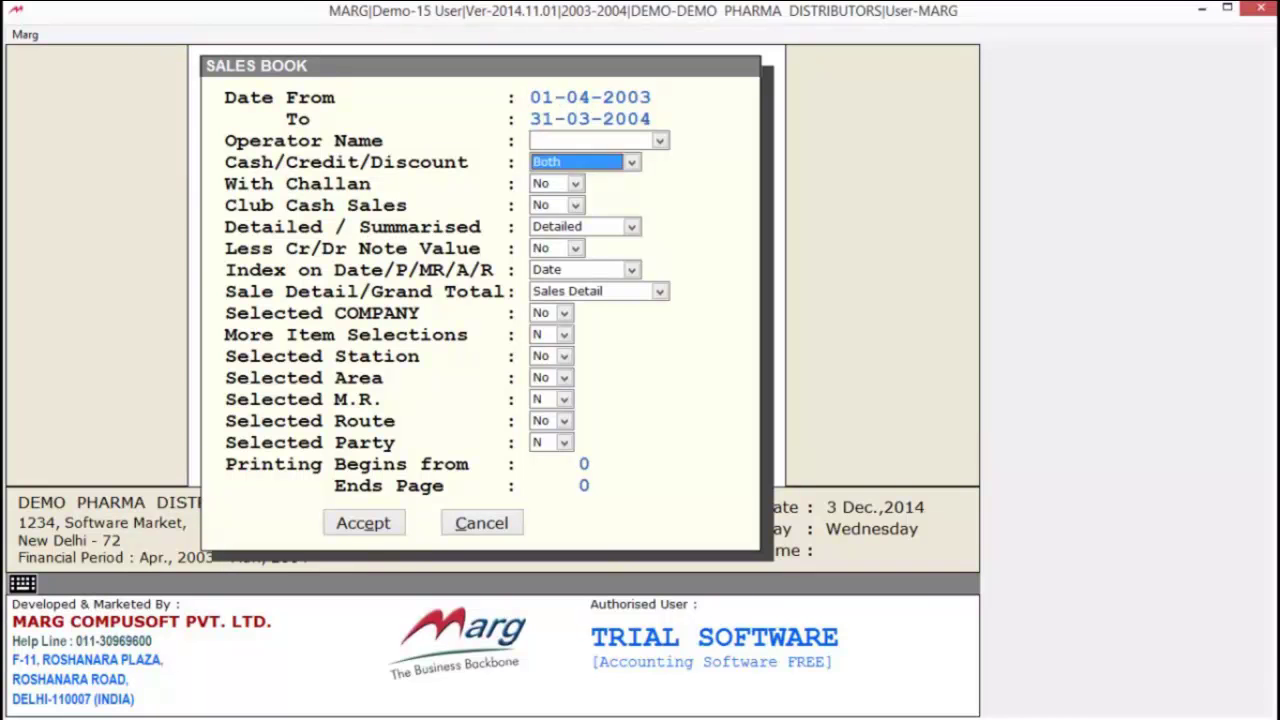
key("Return")
key("Return")
key("Return")
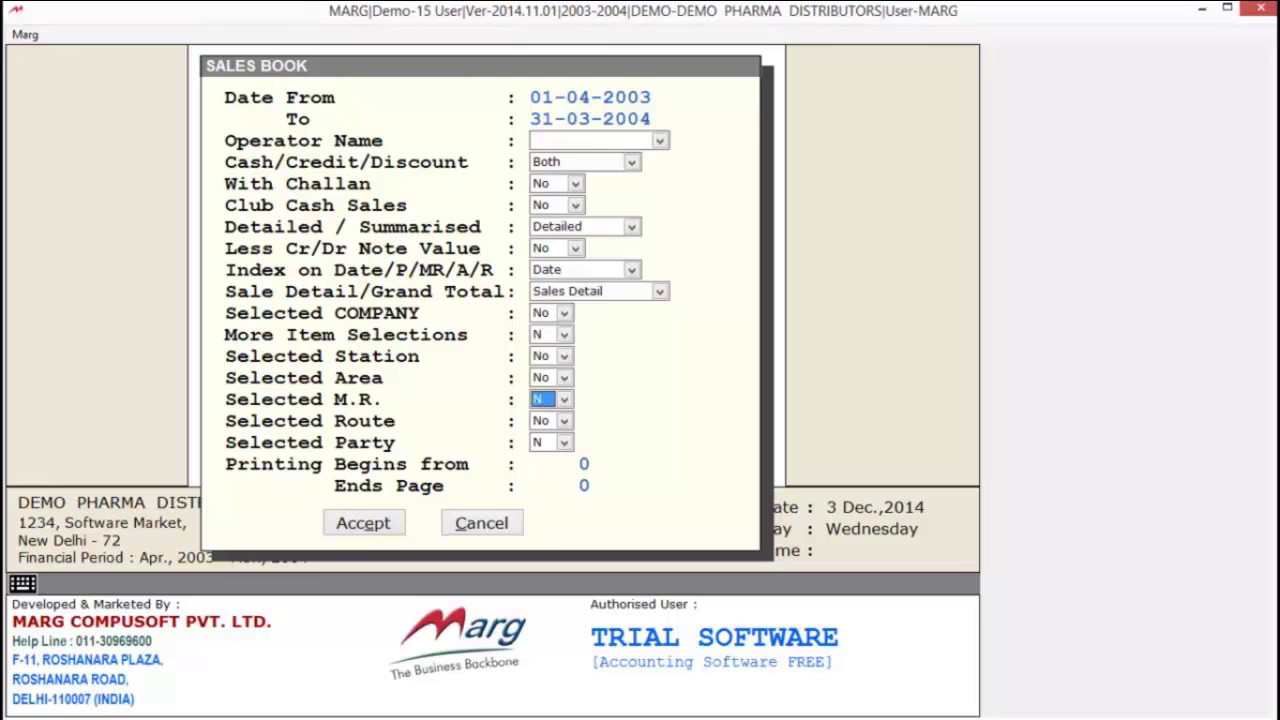
left_click(590, 119)
key("Return")
key("Return")
key("Return")
key("Return")
key("Return")
key("Return")
key("Return")
key("Return")
key("Return")
key("Return")
key("Return")
key("Return")
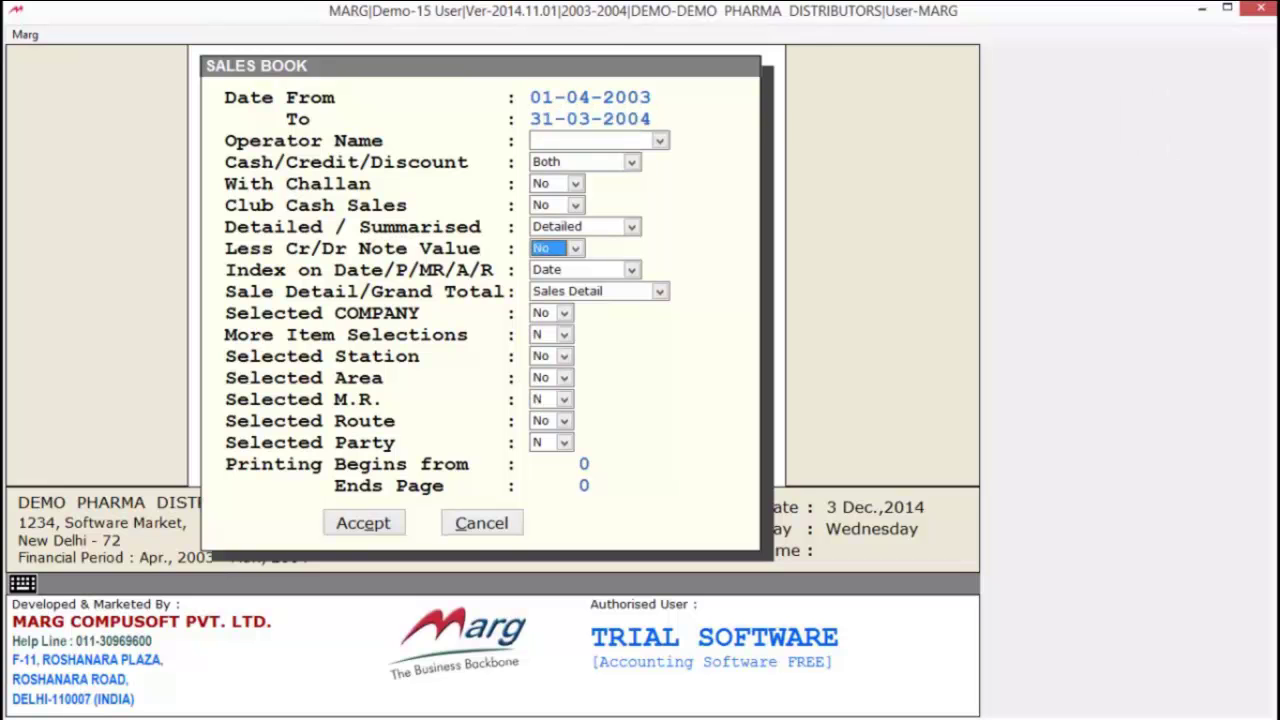
key("Return")
key("Return")
key("Return")
key("Return")
key("Return")
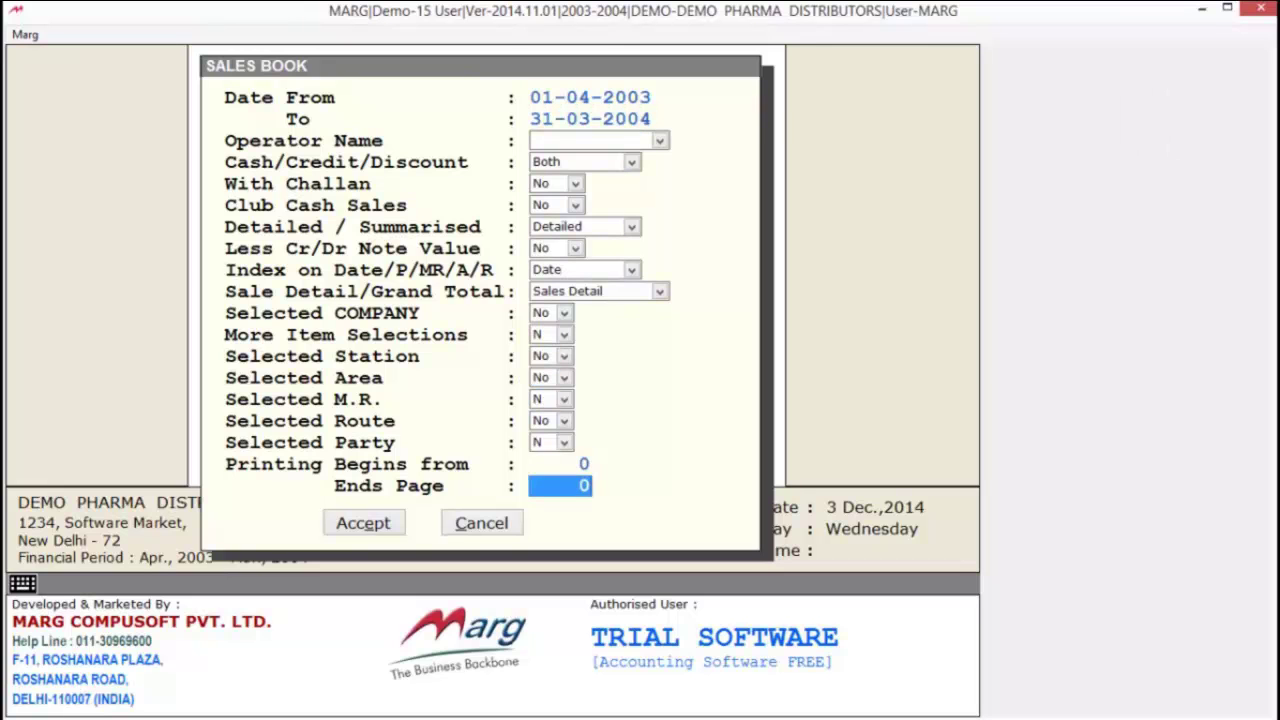
key("Return")
key("Return")
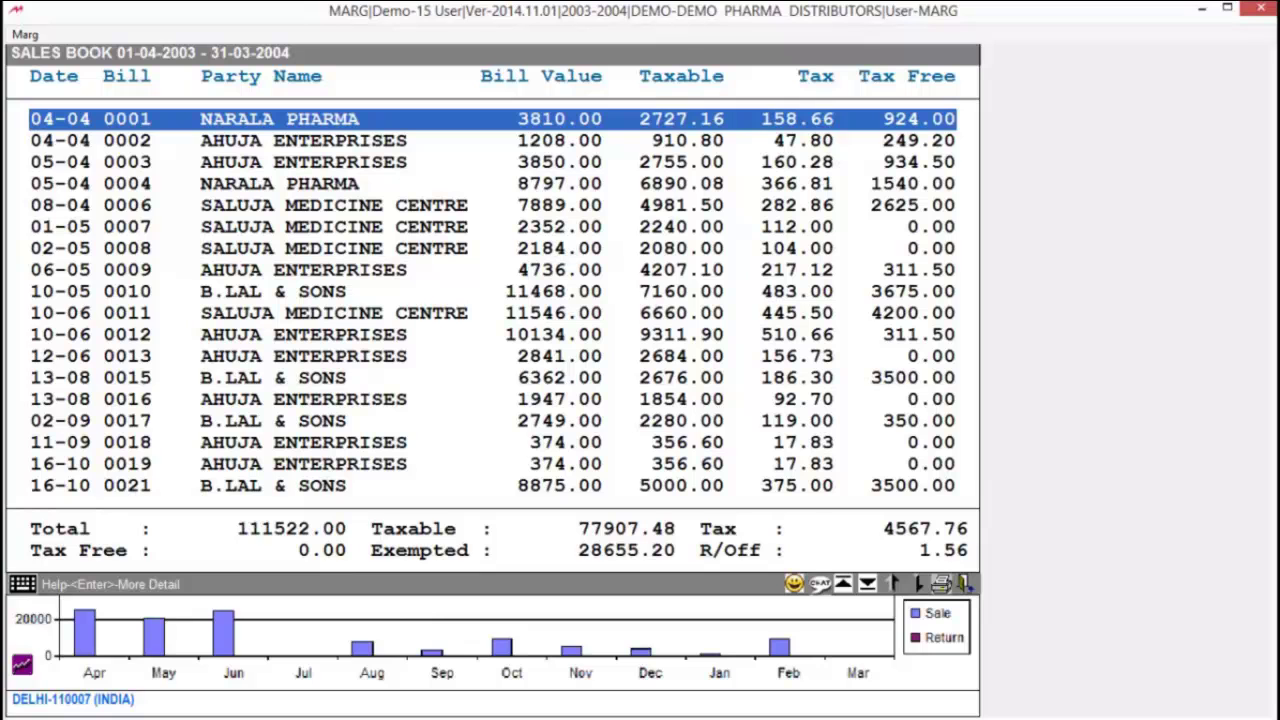
Open the print view of the 2003-2004 sales book with only the last total
key("alt+p")
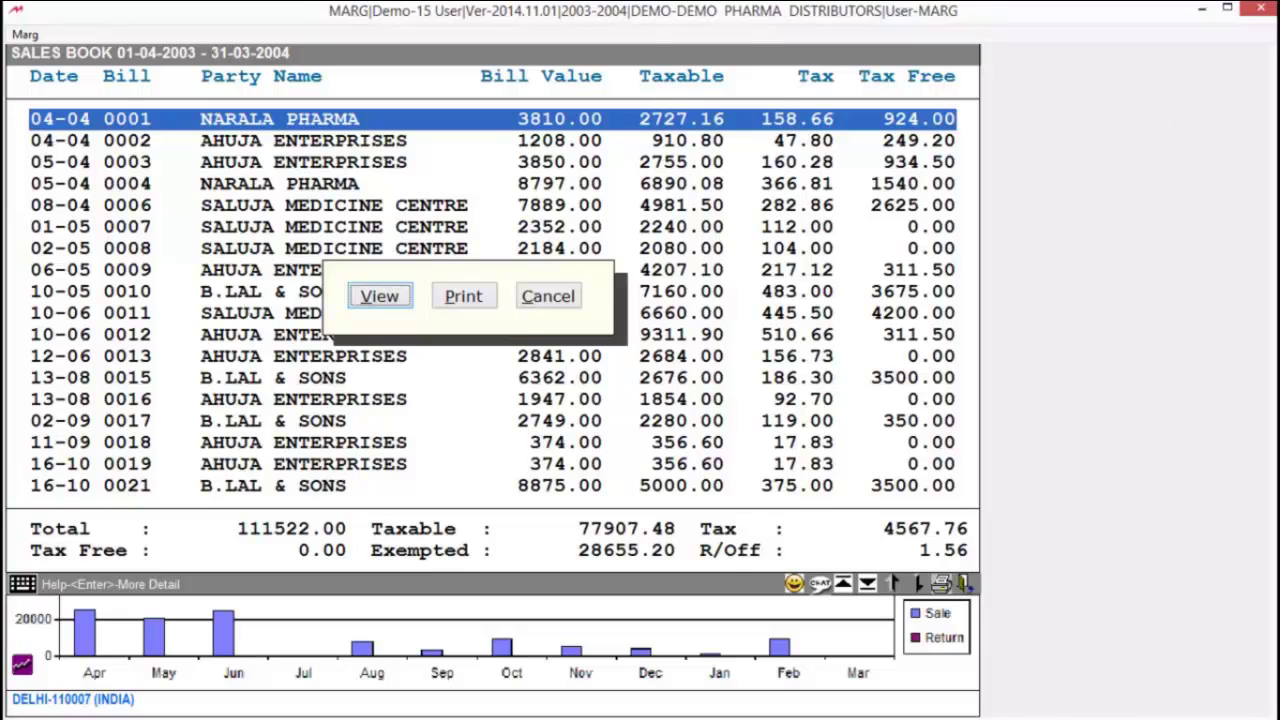
key("Return")
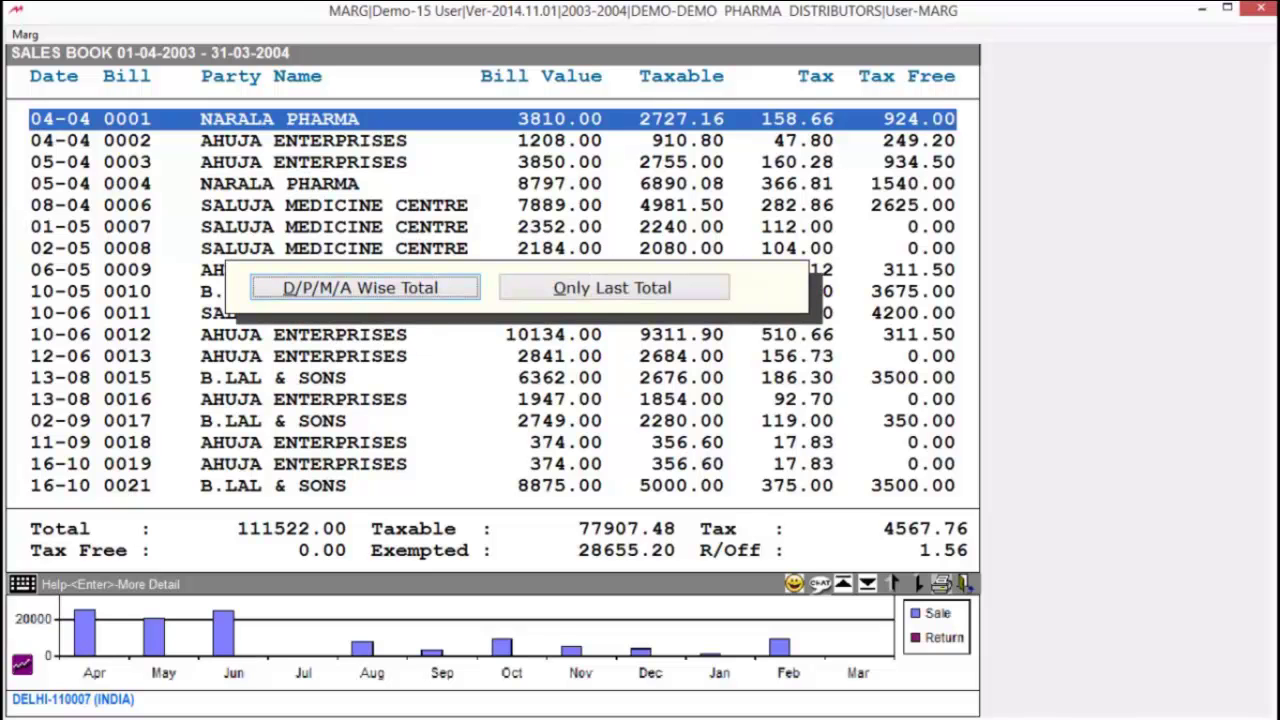
key("Right")
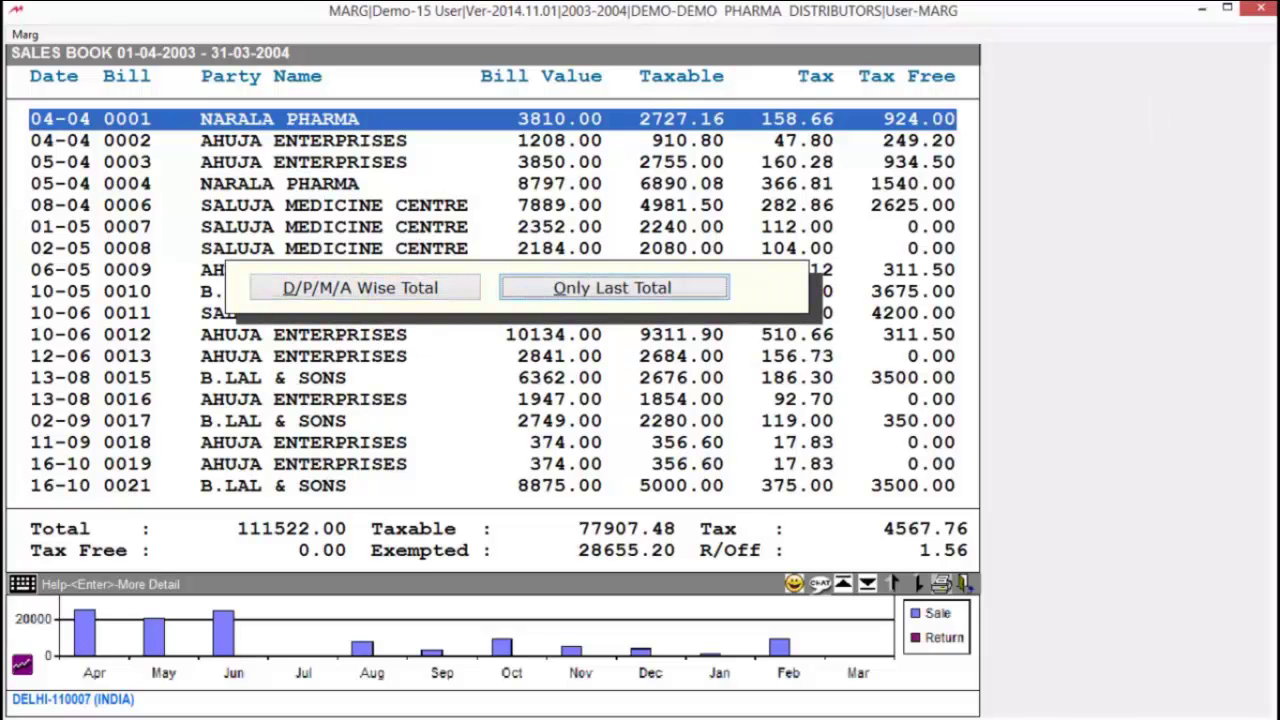
key("Return")
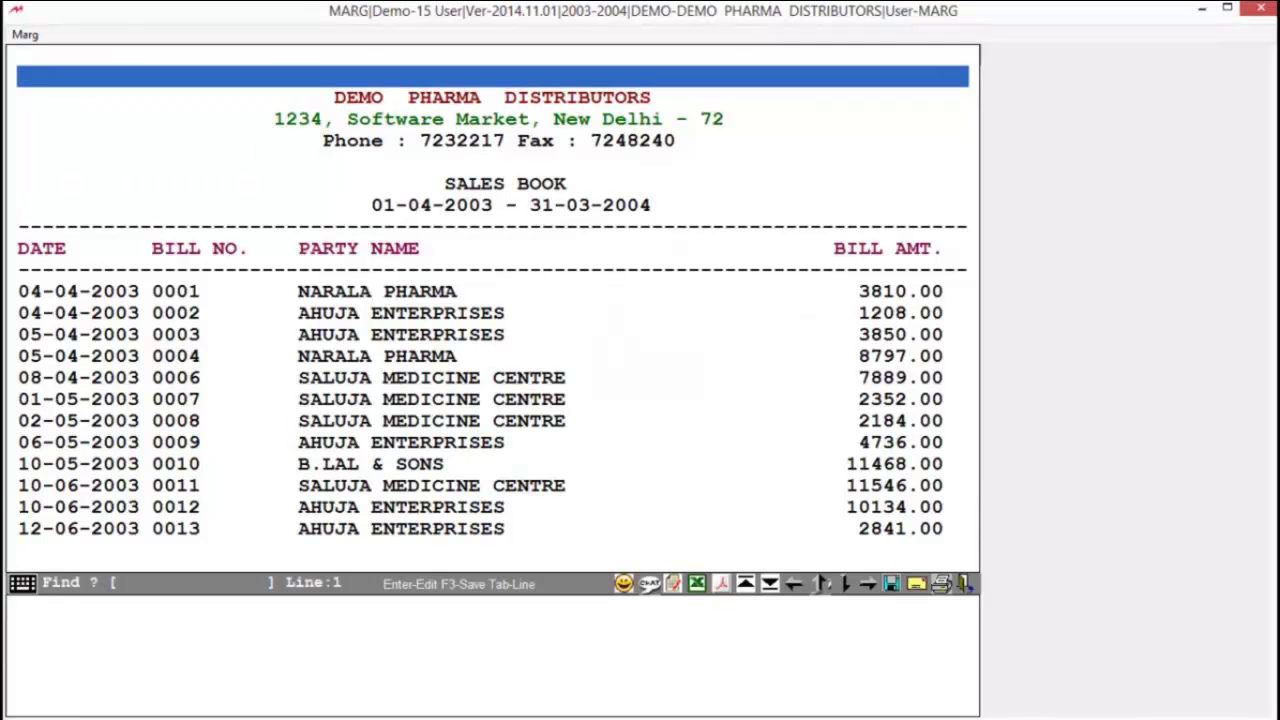
Export the sales book to Excel with the Header separator, data from line 11 and the Formated Excel format
key("Page_Down")
key("Down")
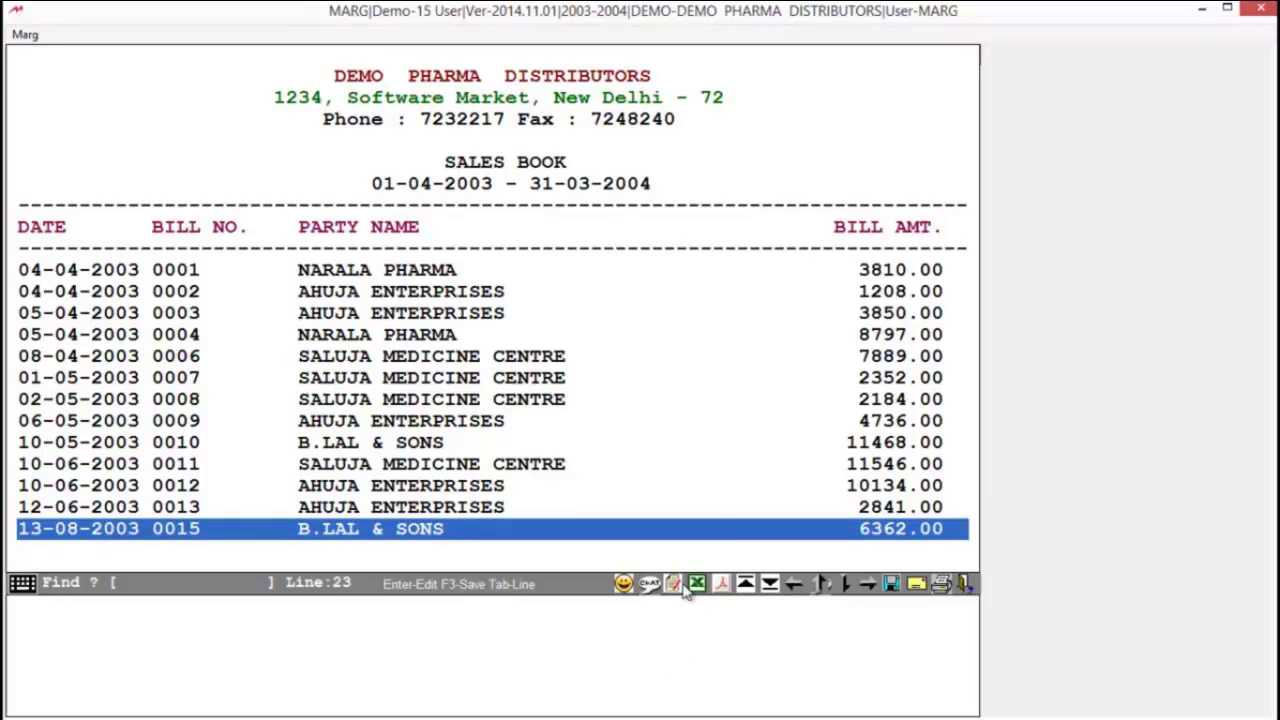
scroll(677, 549, "down", 1)
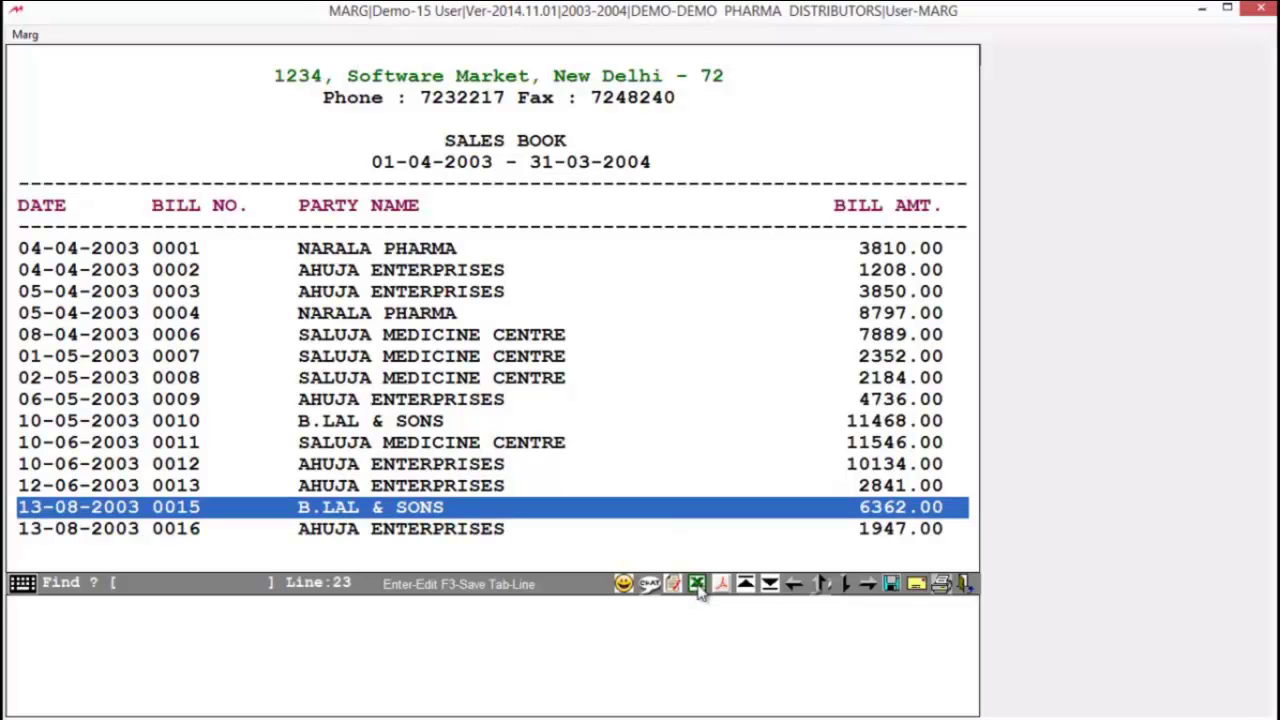
left_click(697, 584)
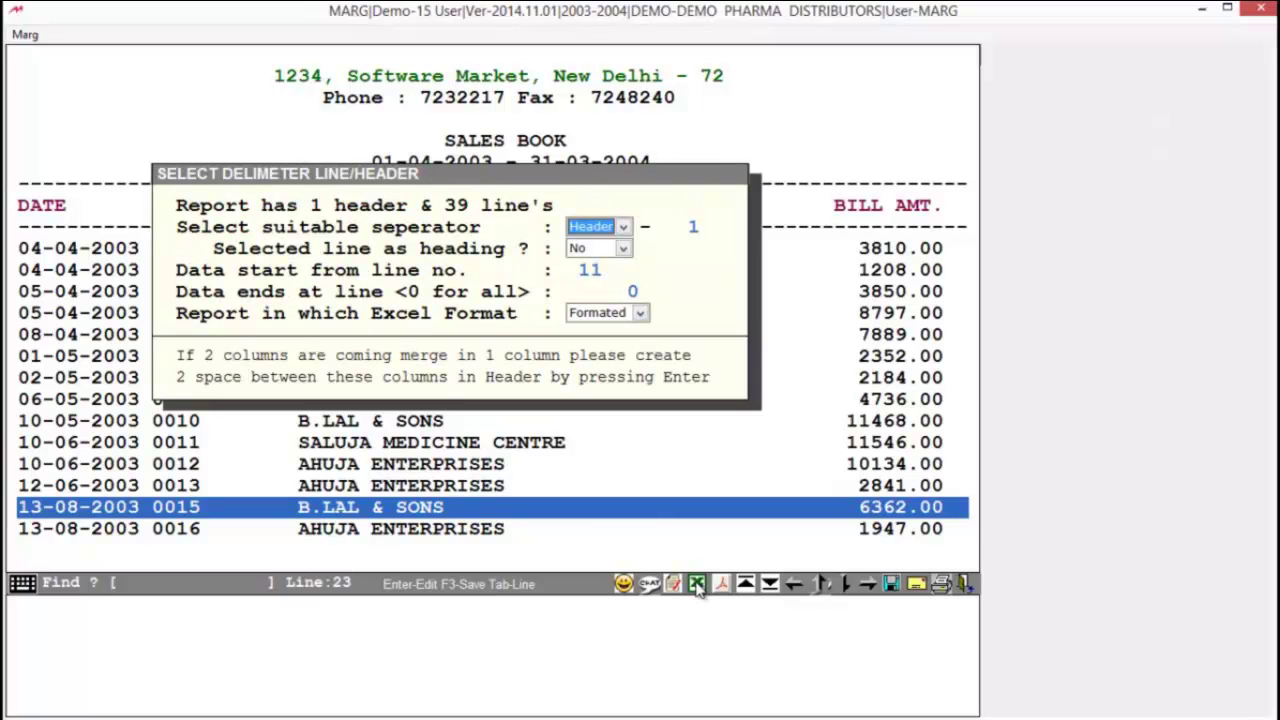
key("Return")
key("Return")
key("Return")
key("Return")
key("Return")
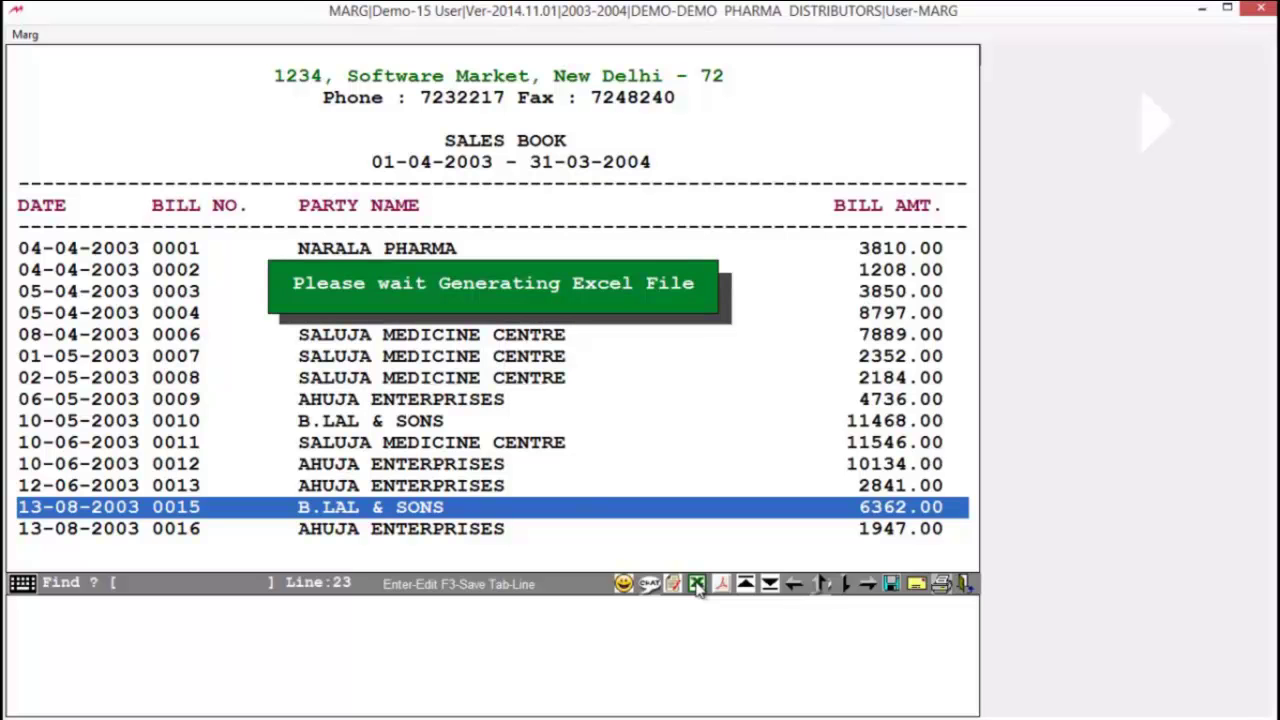
Examine the exported sales book in Excel, from the column headings through the bill rows to the total row
key("Up")
key("Up")
key("Up")
key("Up")
key("Up")
key("Up")
key("Up")
key("Up")
key("Up")
key("Up")
key("Up")
key("Up")
key("Up")
key("Up")
key("Up")
key("Up")
key("Up")
key("Up")
key("Up")
key("Up")
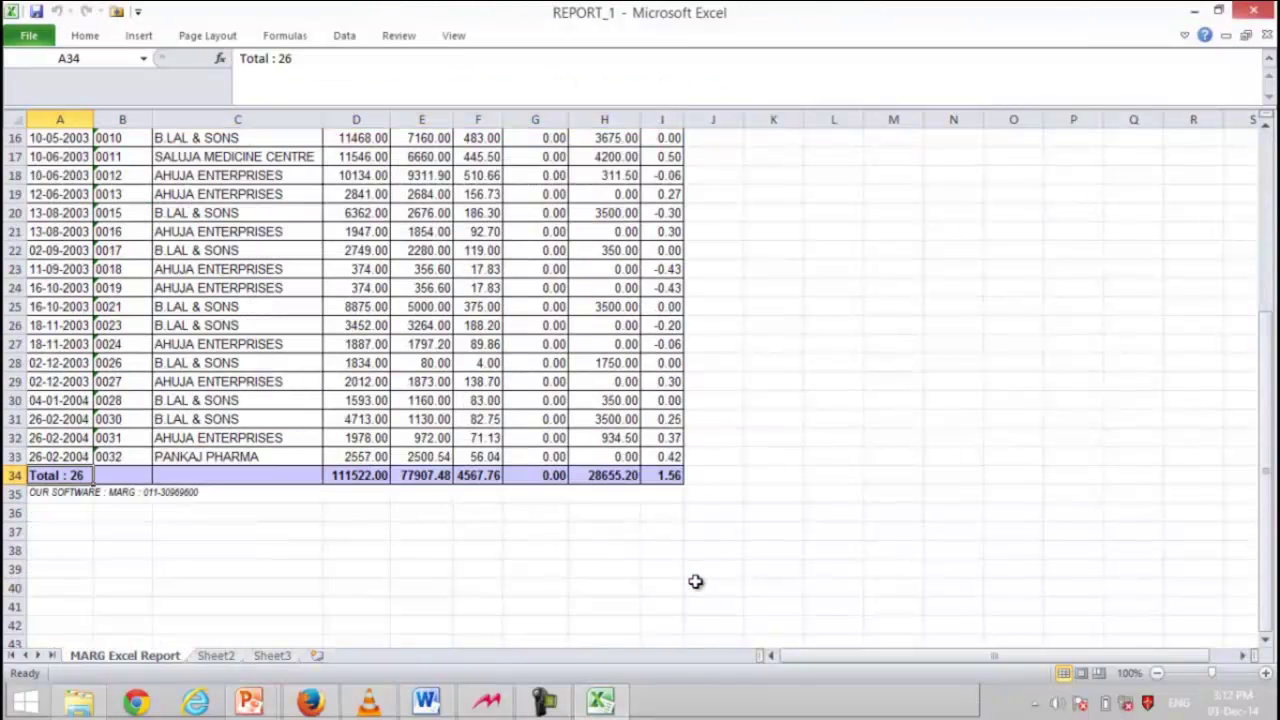
key("Down")
key("Down")
key("Down")
key("Down")
key("Down")
key("Down")
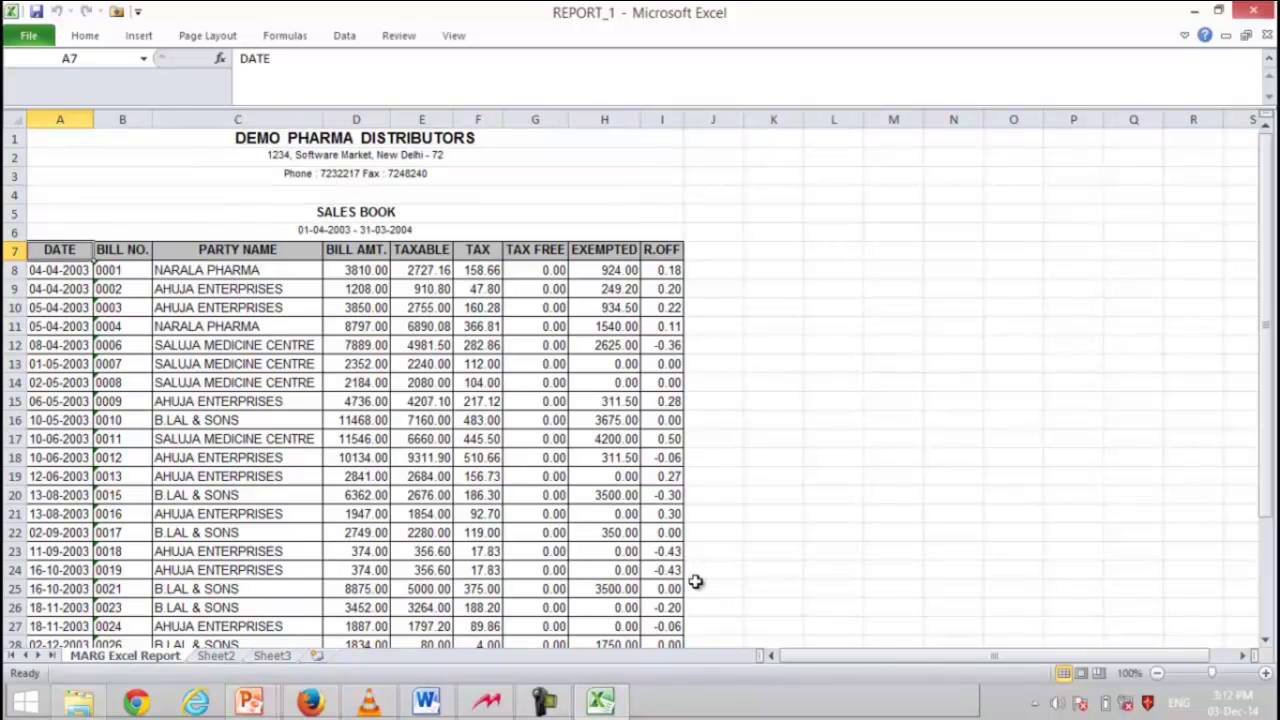
key("Down")
key("Down")
key("Down")
key("Down")
key("Down")
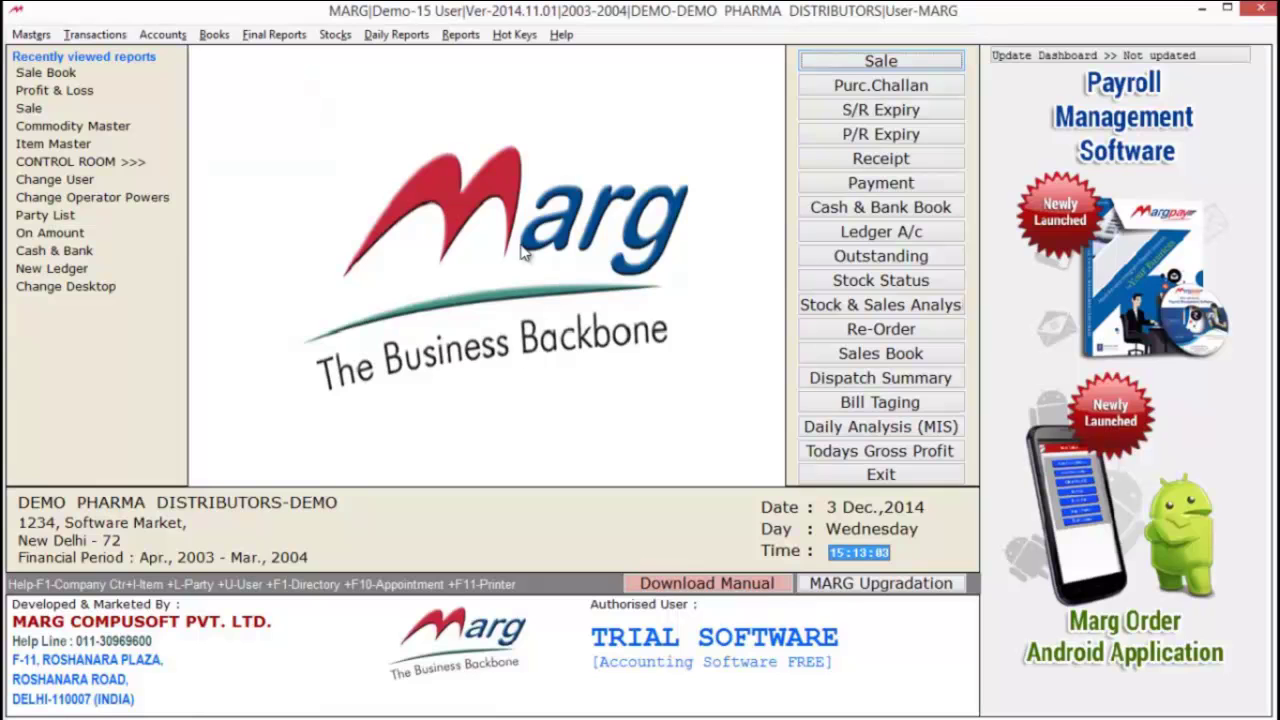
Back in Marg, open the Profit & Loss report with Update Opening set to No and stock valuation on Cost+Ext
key("alt")
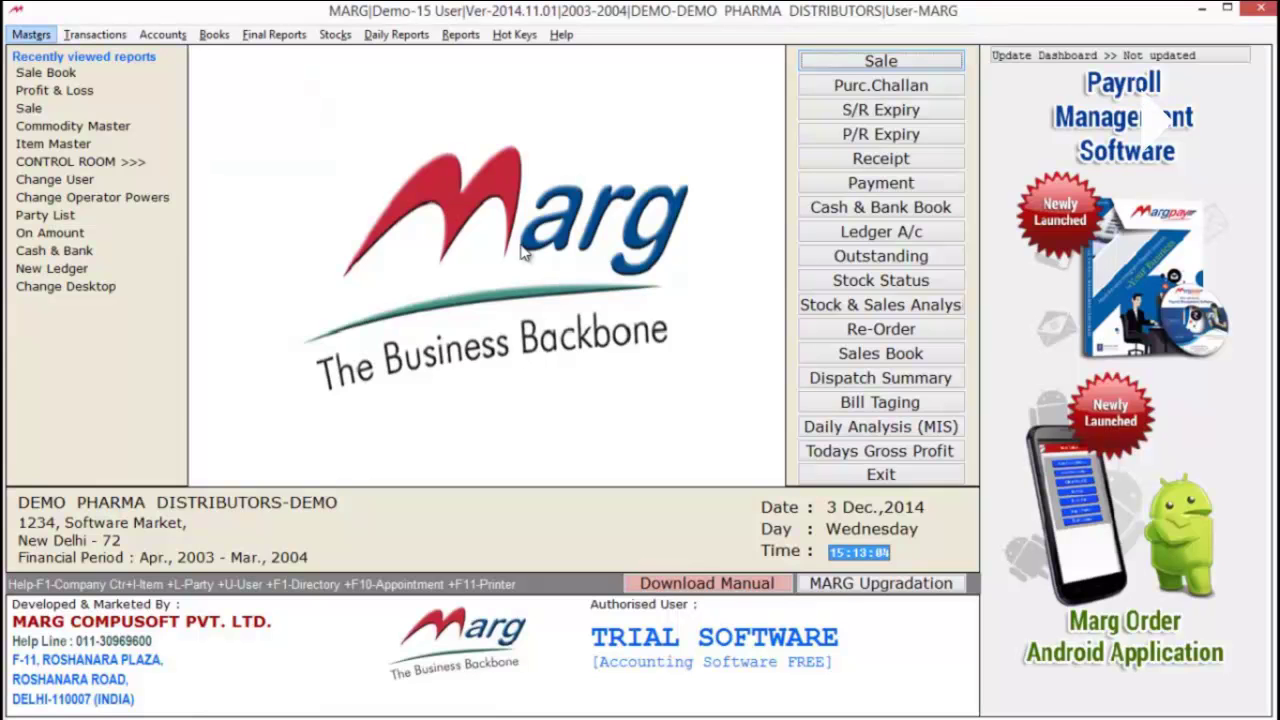
key("f")
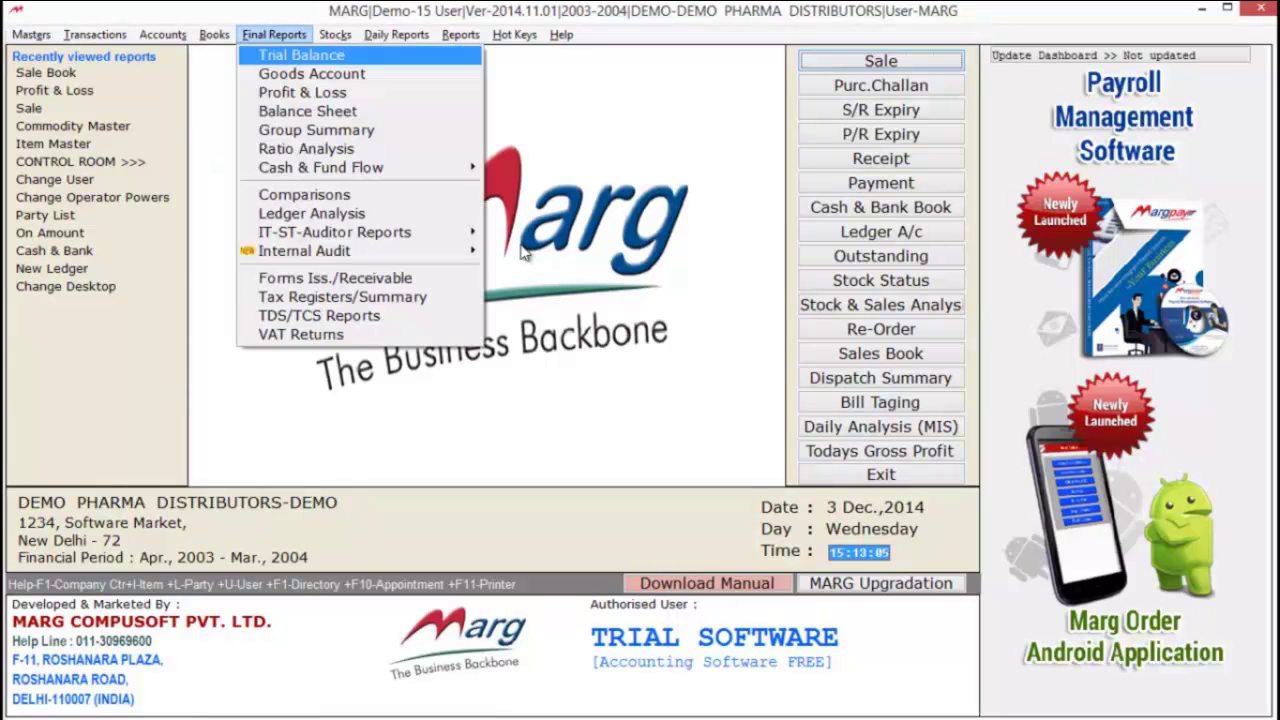
key("Down")
key("Down")
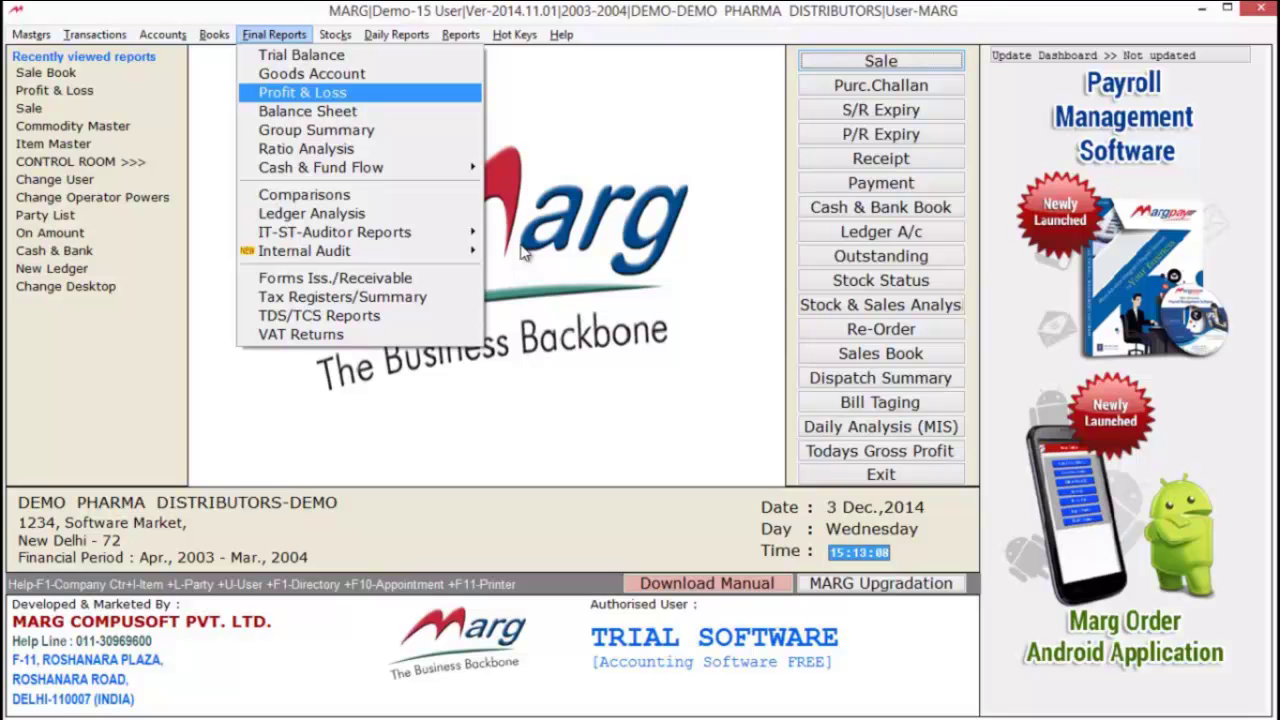
key("Return")
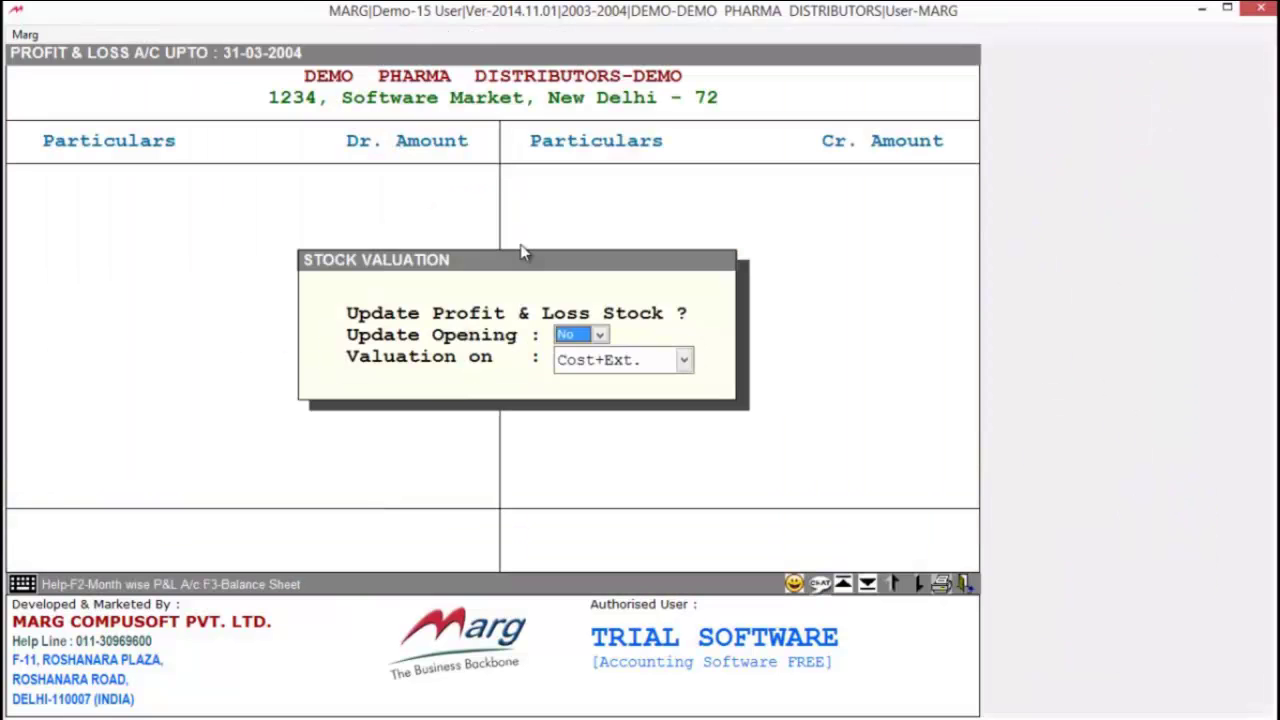
key("Return")
key("Return")
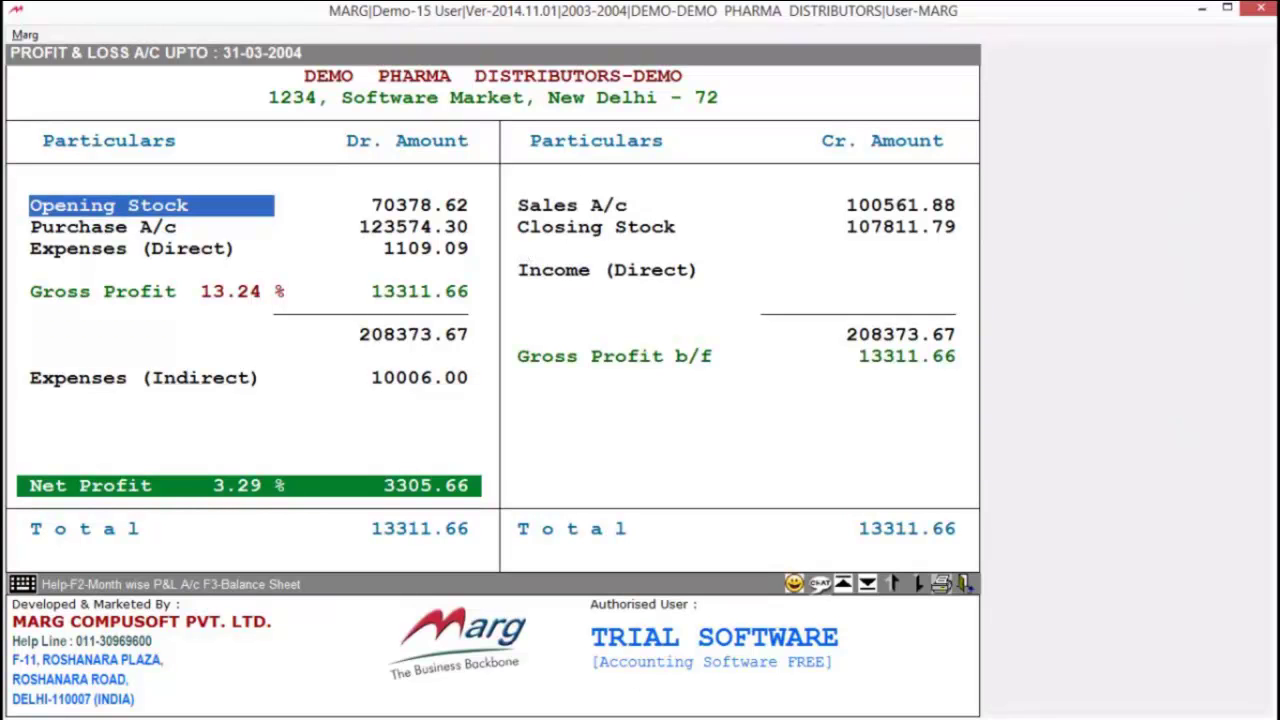
Choose the combined Trading, Profit & Loss A/C as the statement to print
key("alt+p")
key("Down")
key("Down")
key("Down")
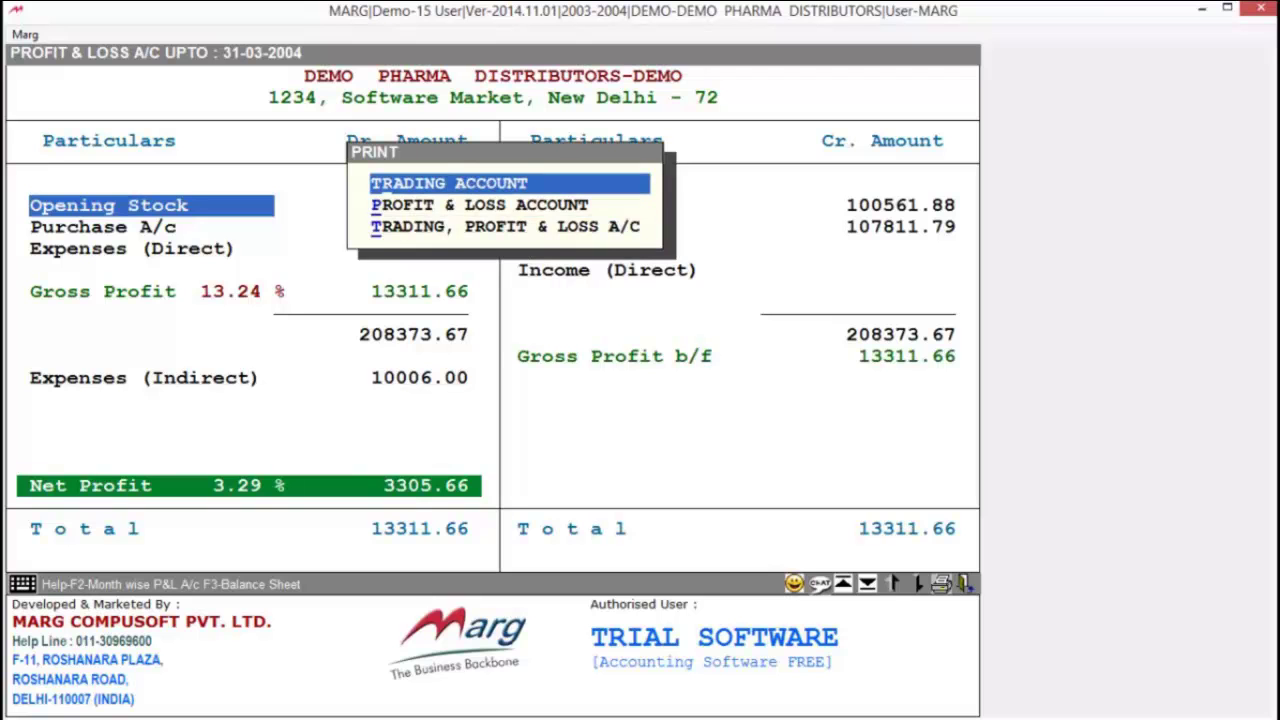
key("Down")
key("Down")
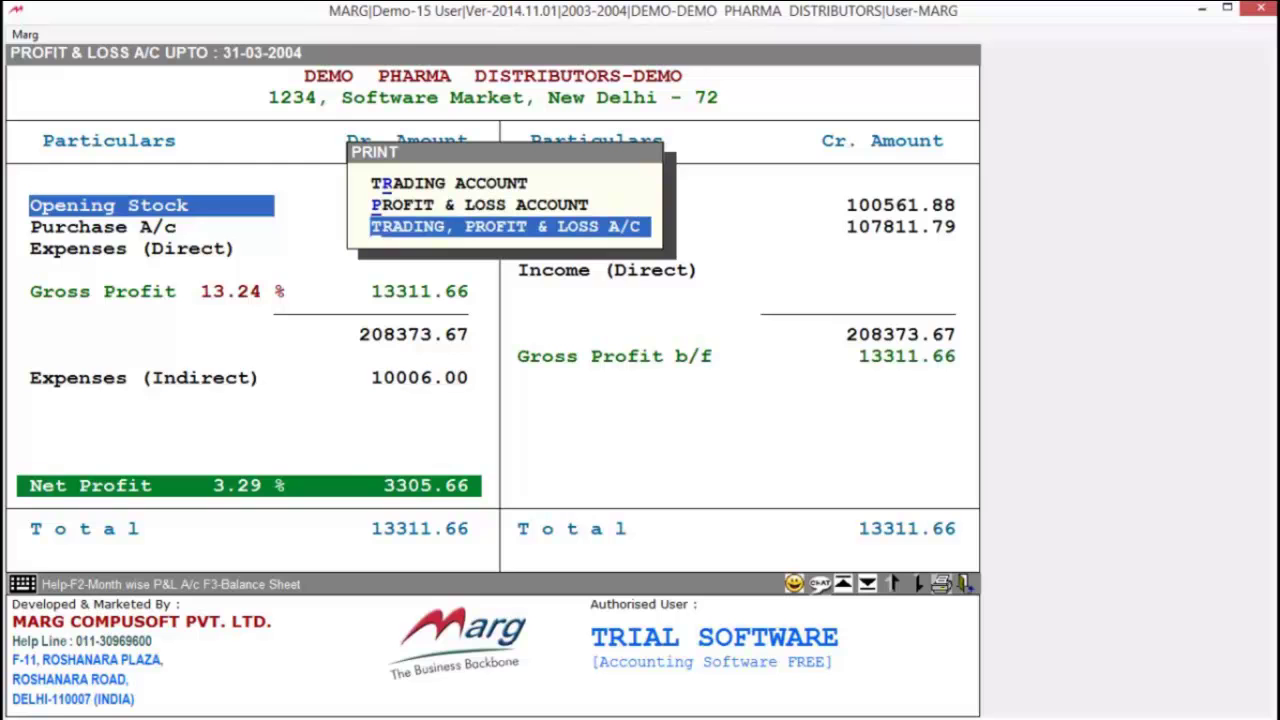
key("Return")
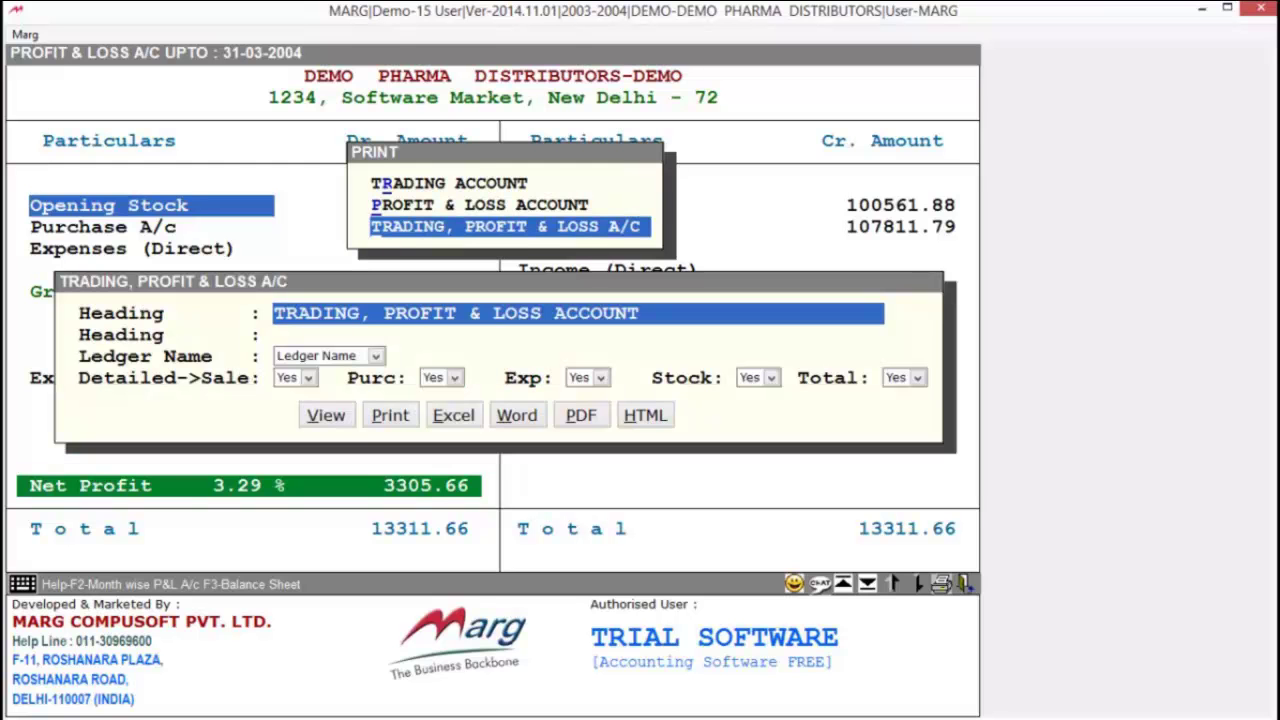
Keep the default heading, Ledger Name option and all detail options at Yes, and export the statement to Excel
key("Return")
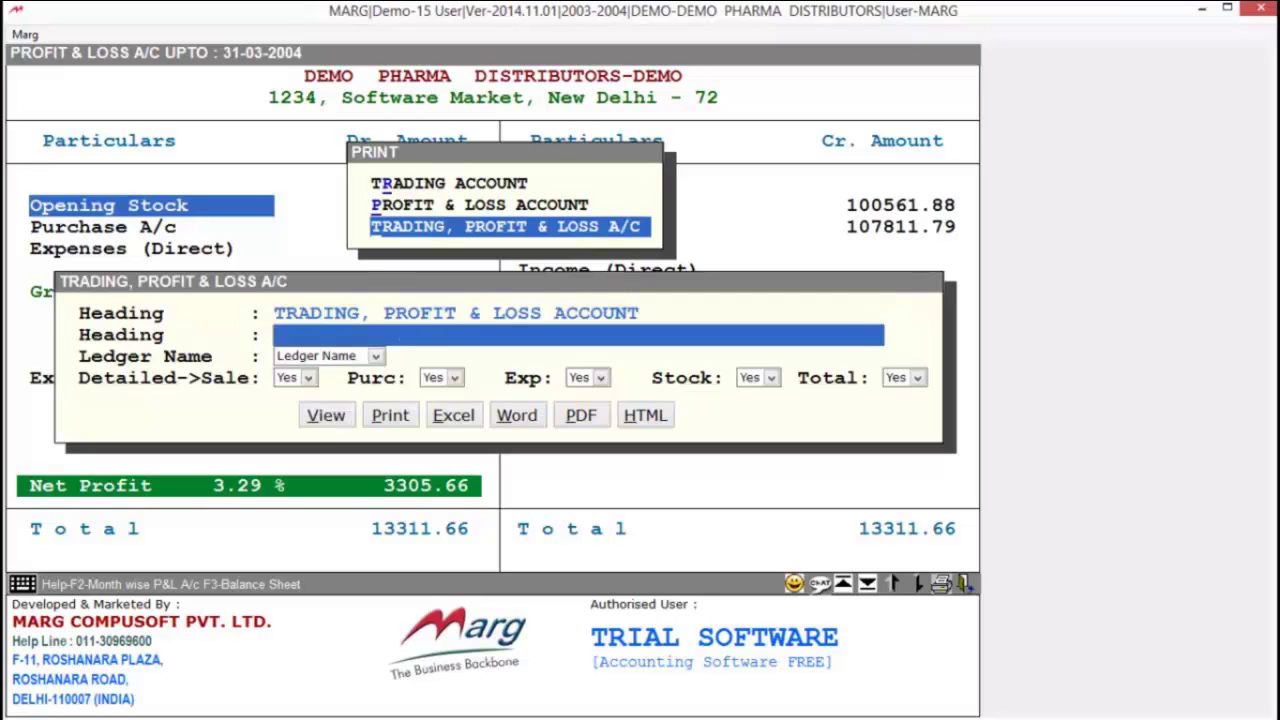
key("Return")
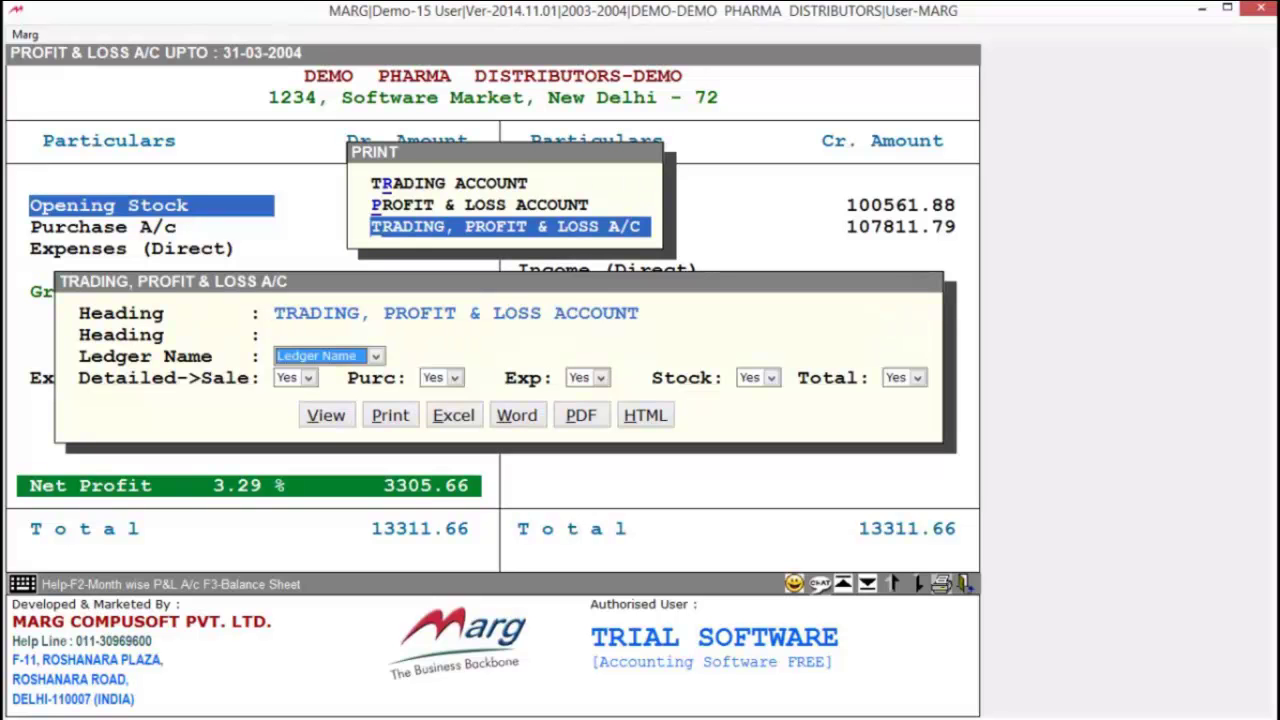
key("Return")
key("Return")
key("Up")
key("Return")
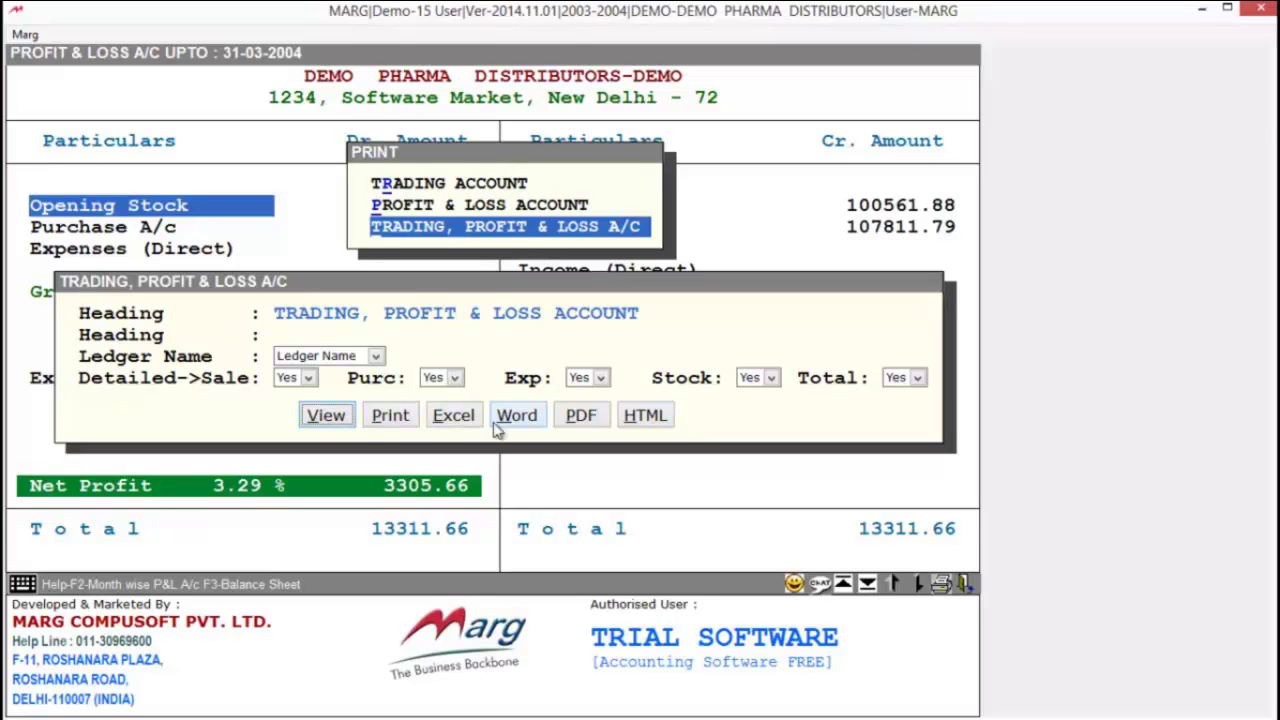
left_click(458, 418)
Examine the exported trading, profit and loss account in Excel, covering stock, purchases, sales, expenses, gross profit and net profit
key("Down")
key("Down")
key("Down")
key("Down")
key("Right")
key("Right")
key("Right")
key("Right")
key("Right")
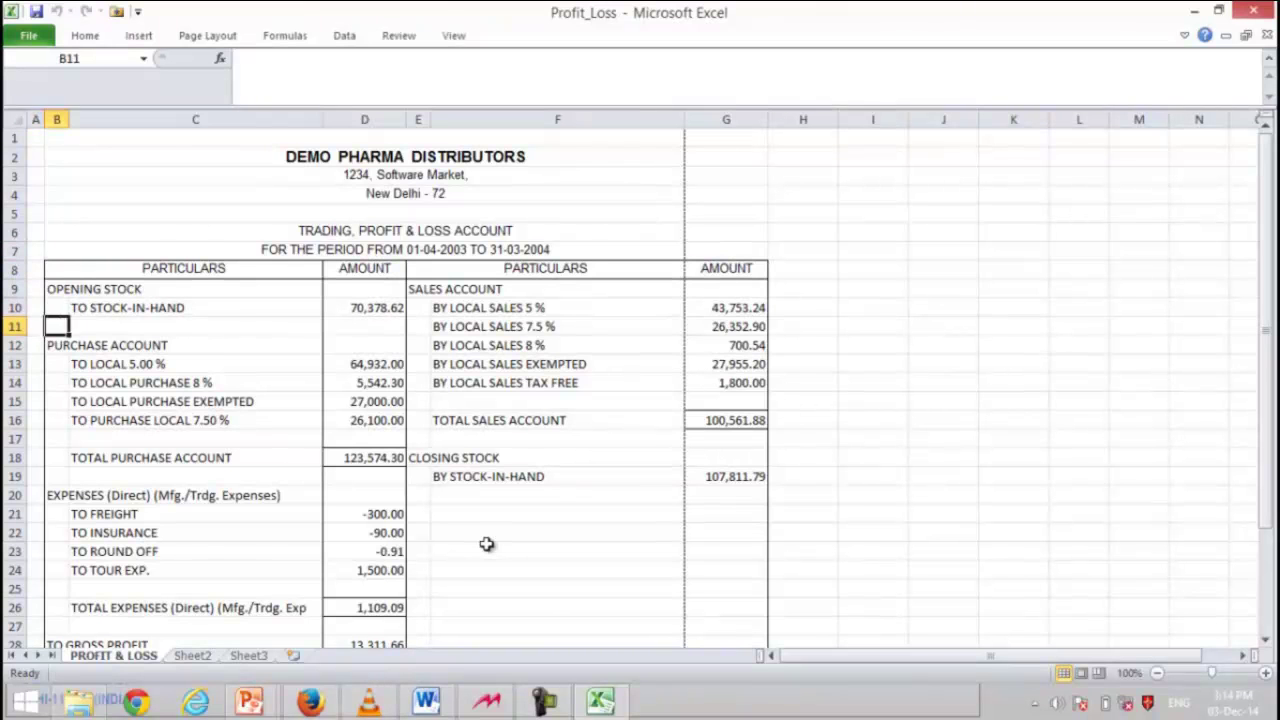
key("Down")
key("Down")
key("Down")
key("Down")
key("Down")
key("Down")
key("Down")
key("Down")
key("Down")
key("Down")
key("Down")
key("Down")
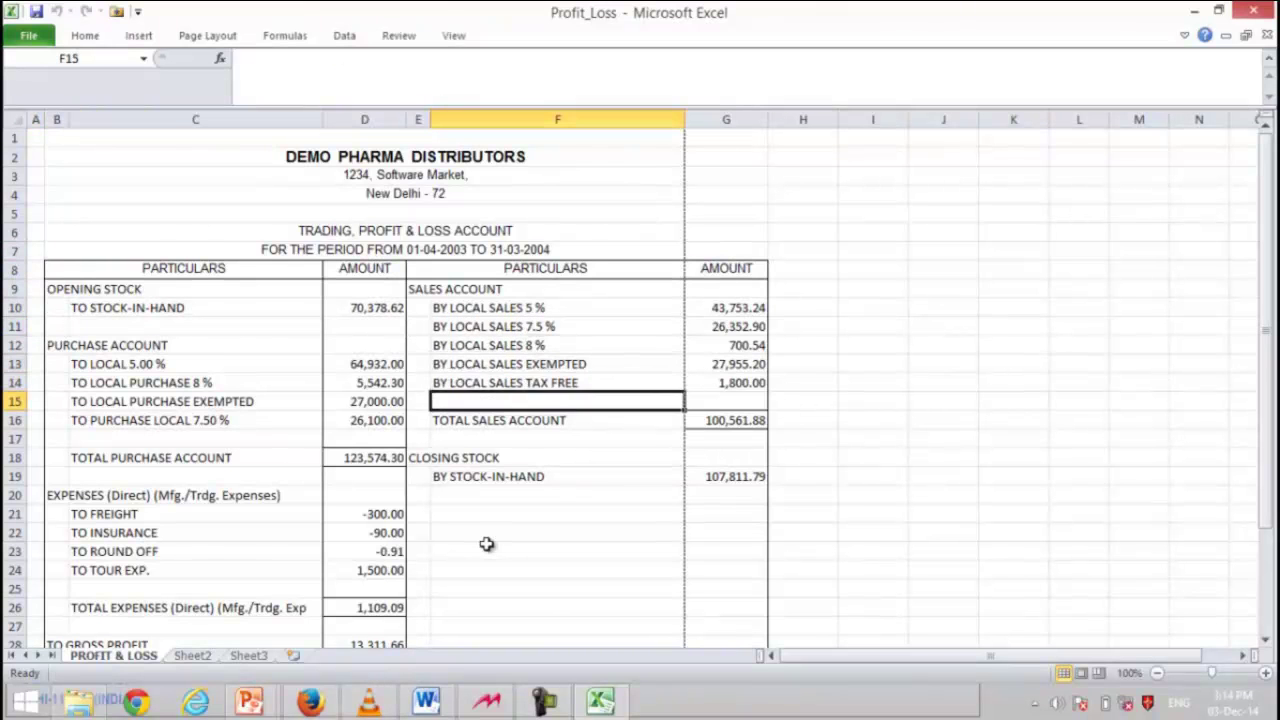
key("Down")
key("Down")
key("Down")
key("Down")
key("Down")
key("Down")
key("Down")
key("Down")
key("Down")
key("Down")
key("Down")
key("Down")
key("Down")
key("Down")
key("Down")
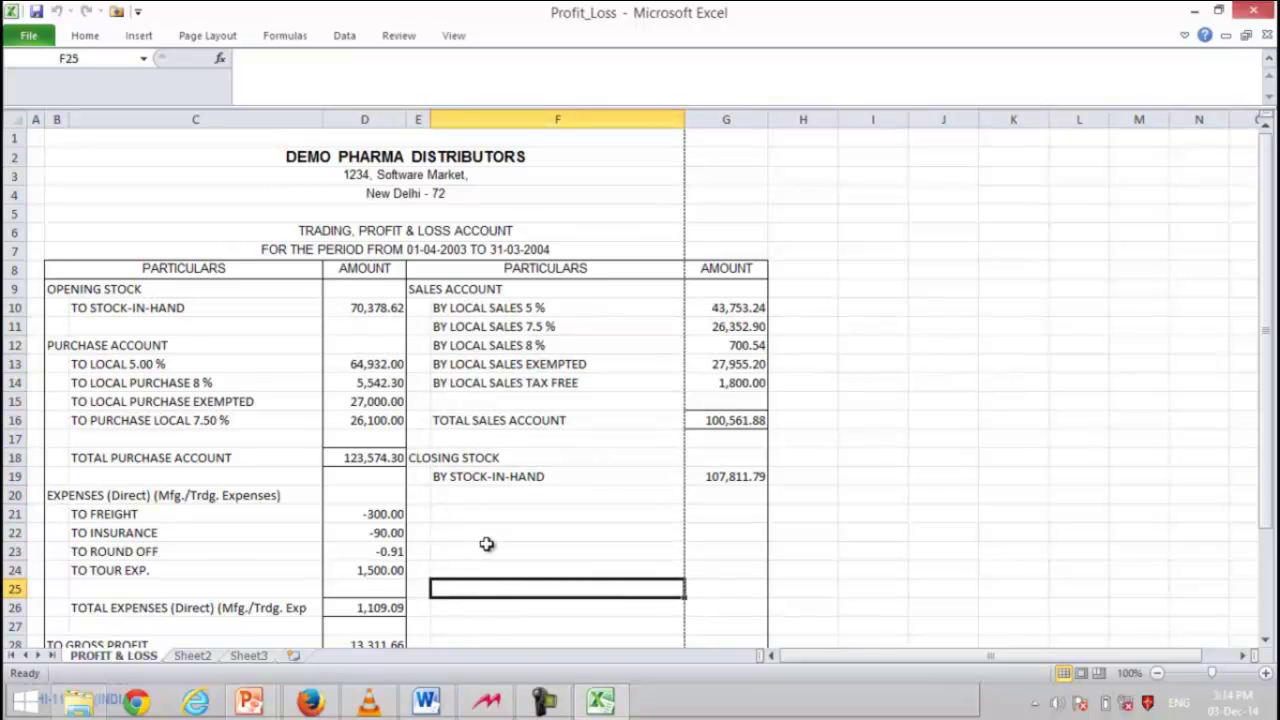
key("Left")
key("Left")
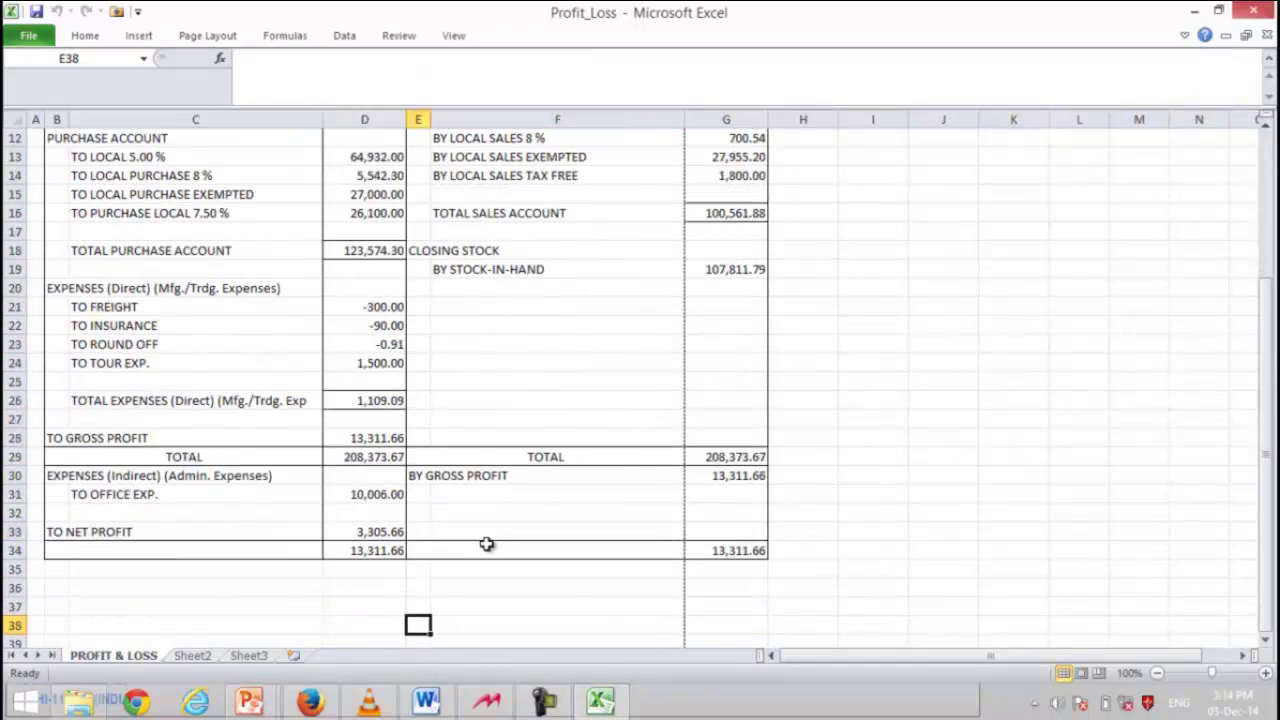
key("Up")
key("Up")
key("Up")
key("Up")
key("Up")
key("Up")
key("Up")
key("Up")
key("Up")
key("Up")
key("Up")
key("Up")
key("Up")
key("Up")
key("Up")
key("Up")
key("Up")
key("Up")
key("Up")
key("Up")
key("Up")
key("Up")
key("Up")
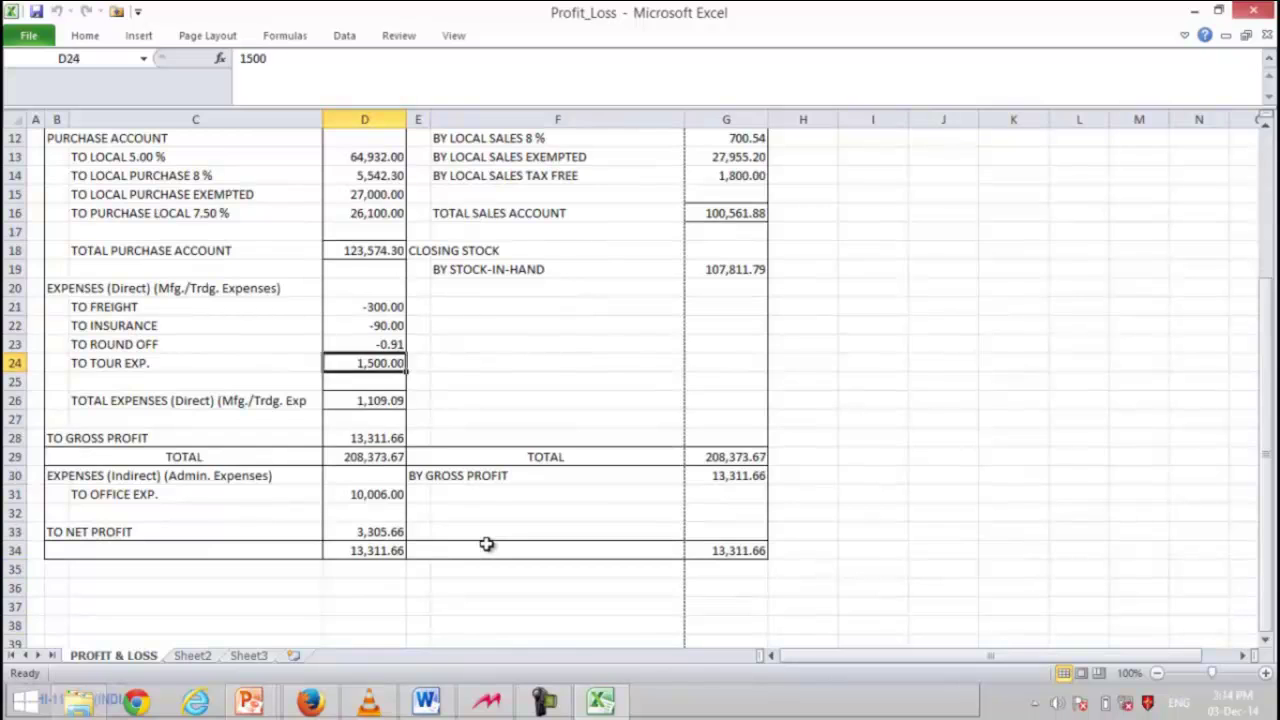